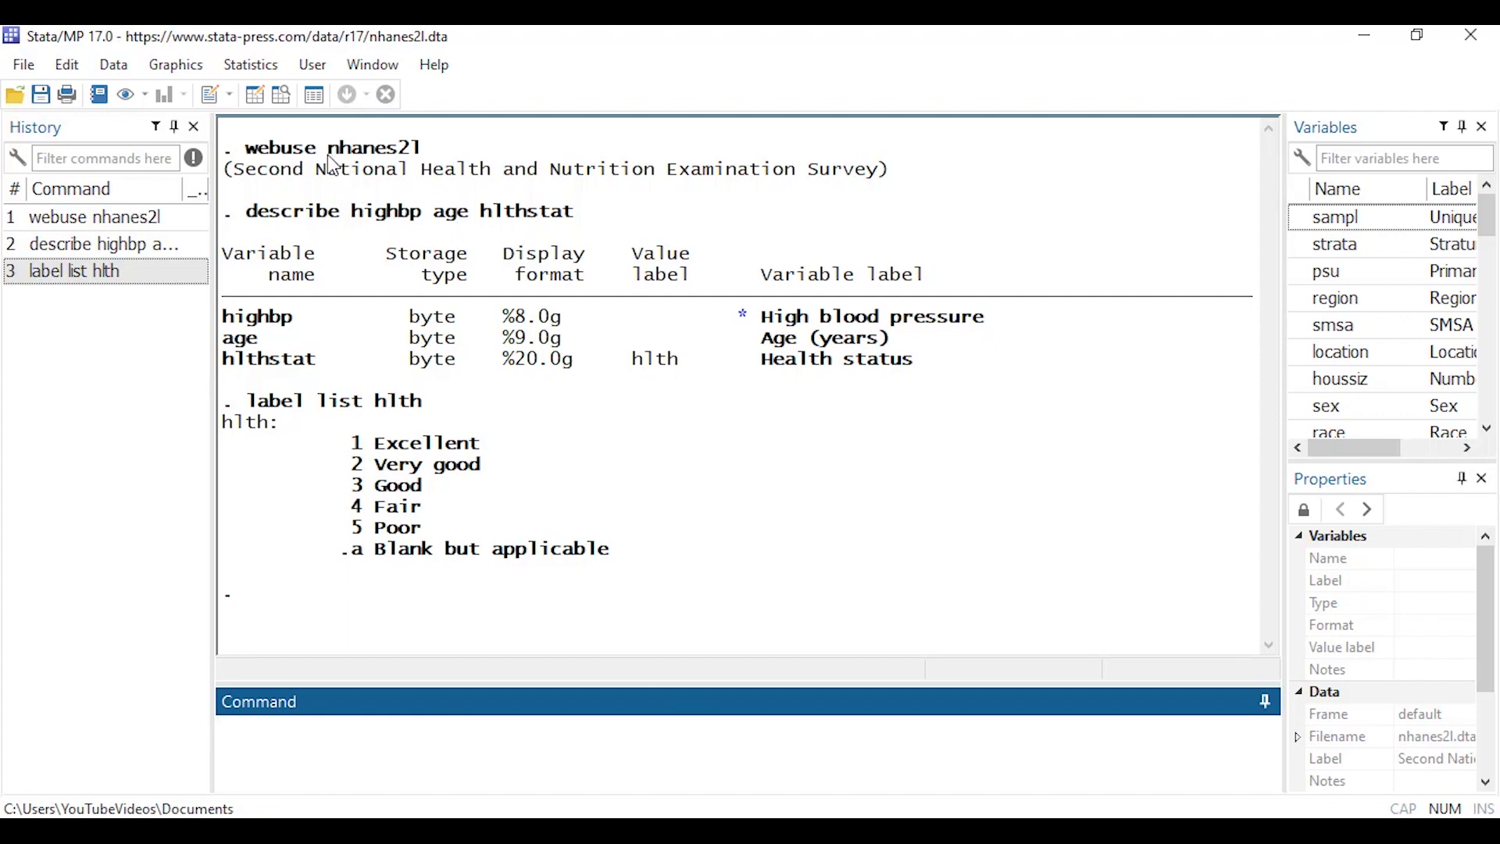
Highlight the webuse nhanes2l command and the highbp, age and hlthstat variables in the output.
{"action": "left_click_drag", "start_coordinate": [246, 152], "coordinate": [432, 164]}
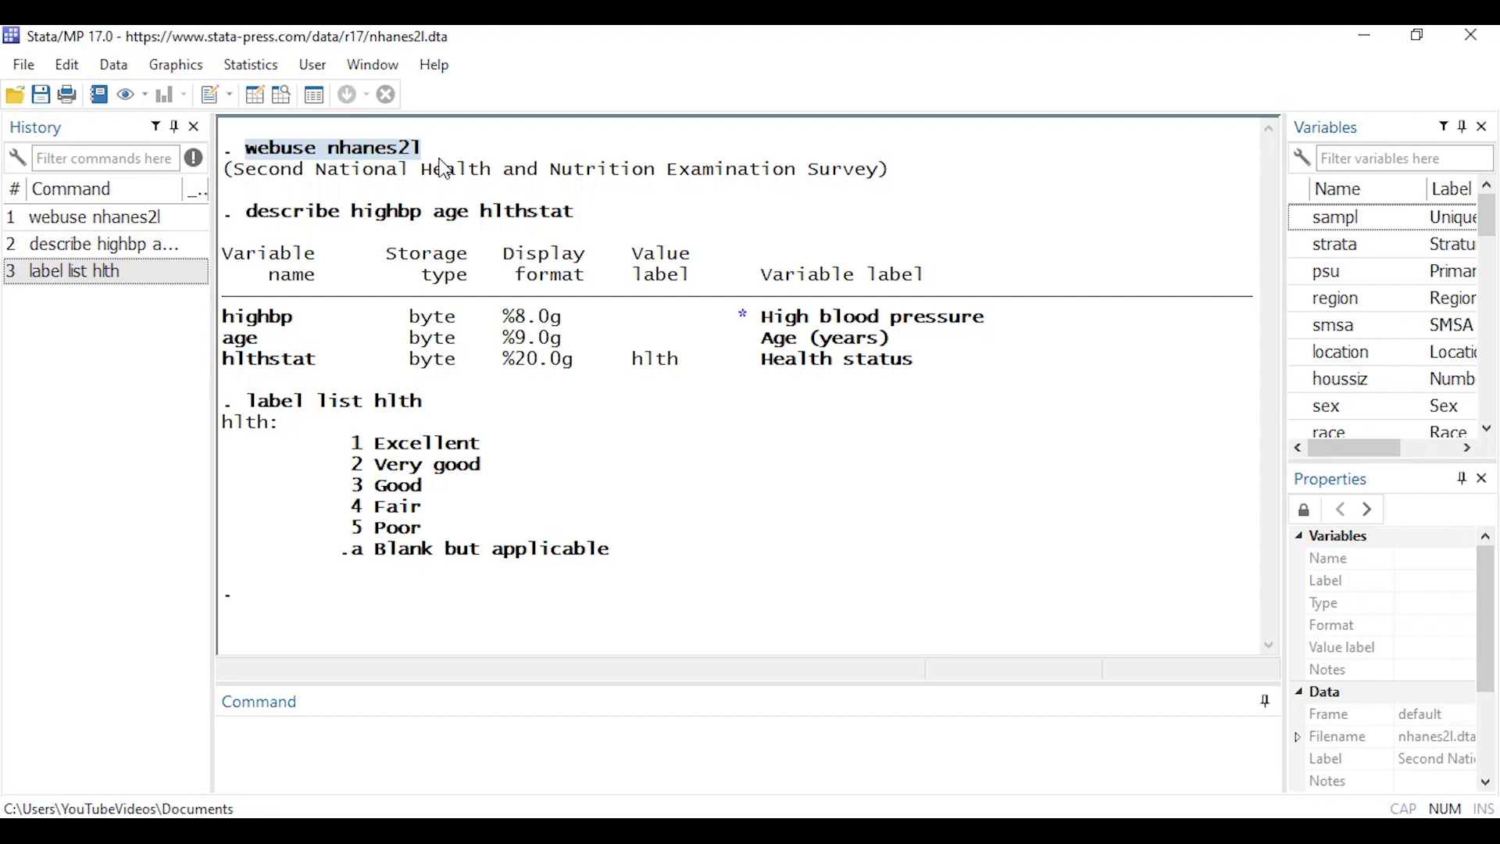
{"action": "left_click", "coordinate": [318, 241]}
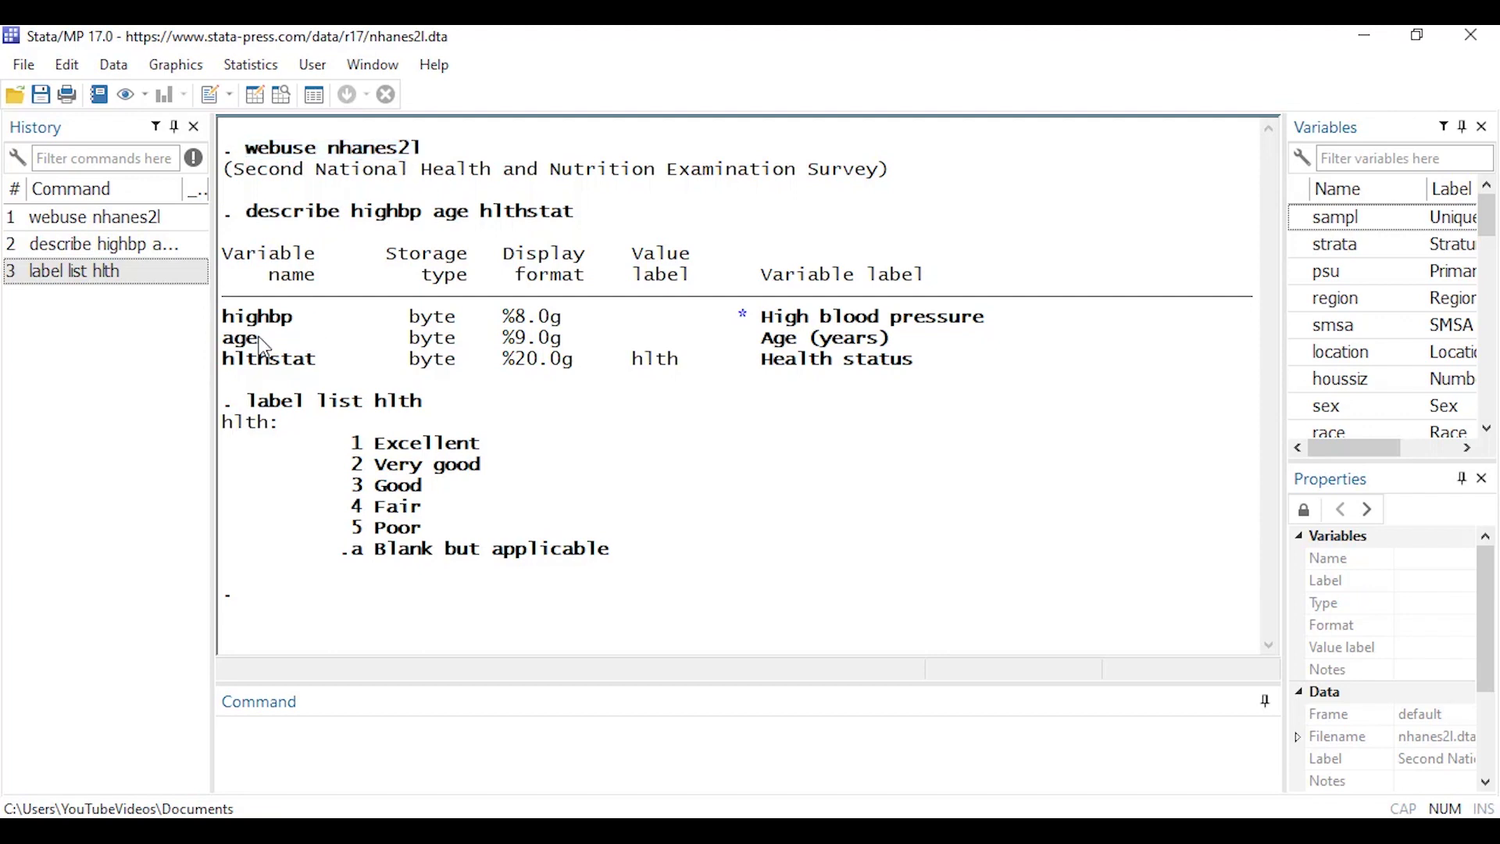
{"action": "left_click_drag", "start_coordinate": [224, 317], "coordinate": [297, 320]}
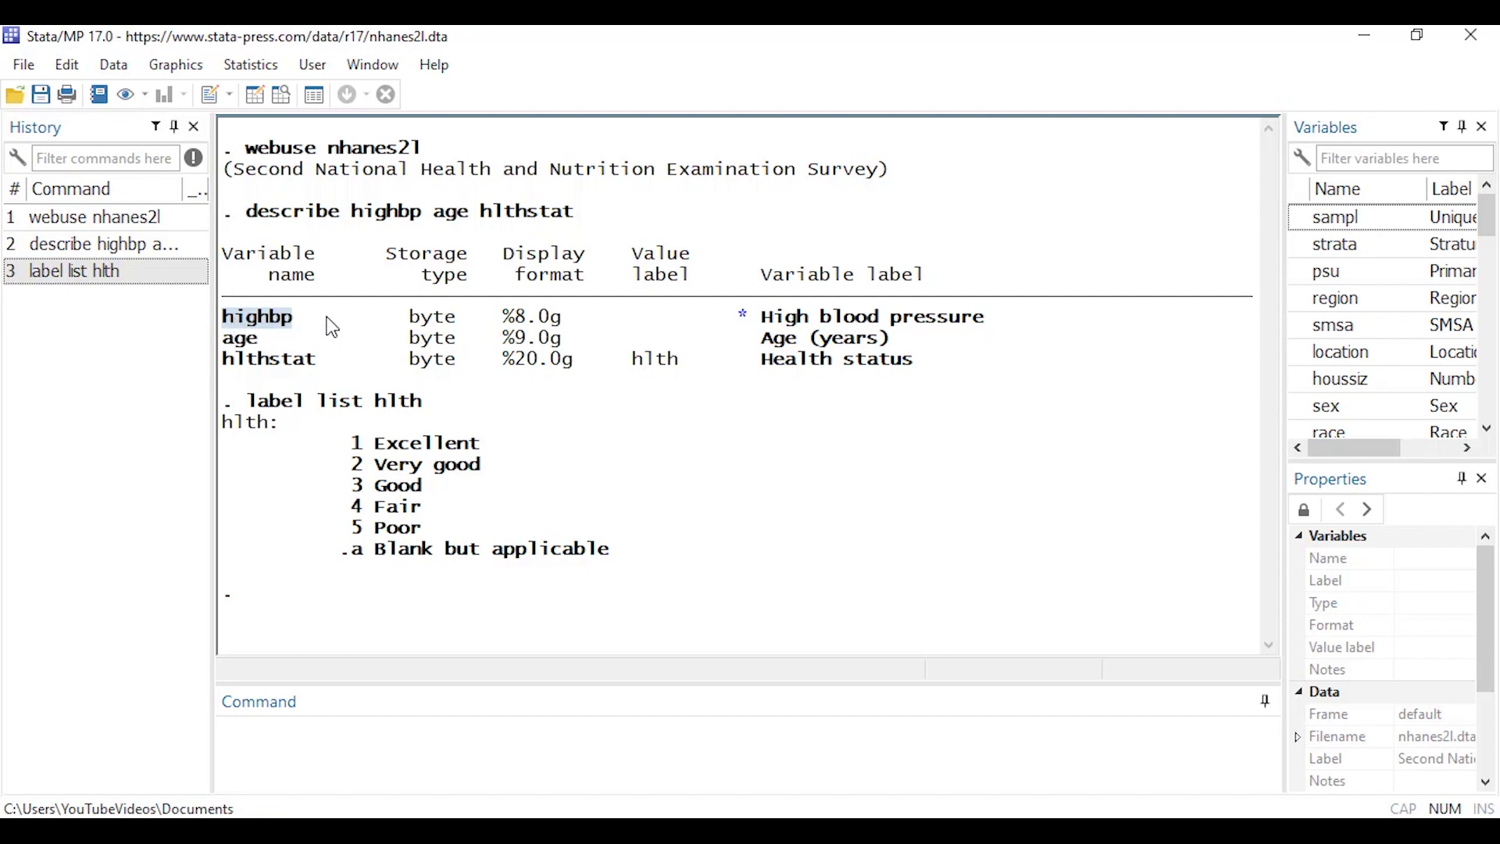
{"action": "left_click_drag", "start_coordinate": [224, 340], "coordinate": [261, 341]}
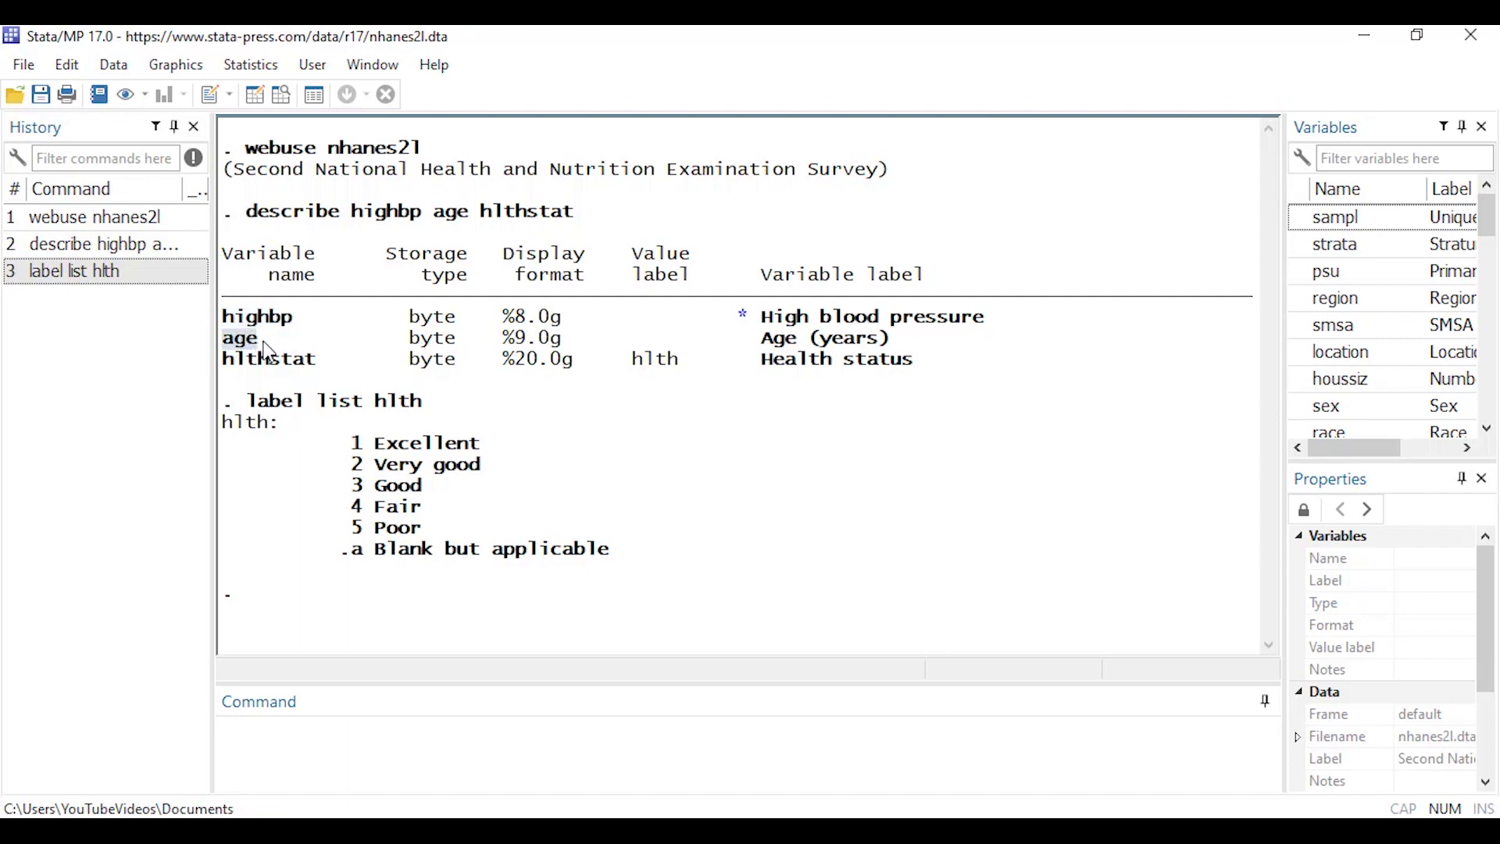
{"action": "left_click", "coordinate": [264, 342]}
{"action": "left_click_drag", "start_coordinate": [224, 363], "coordinate": [315, 362]}
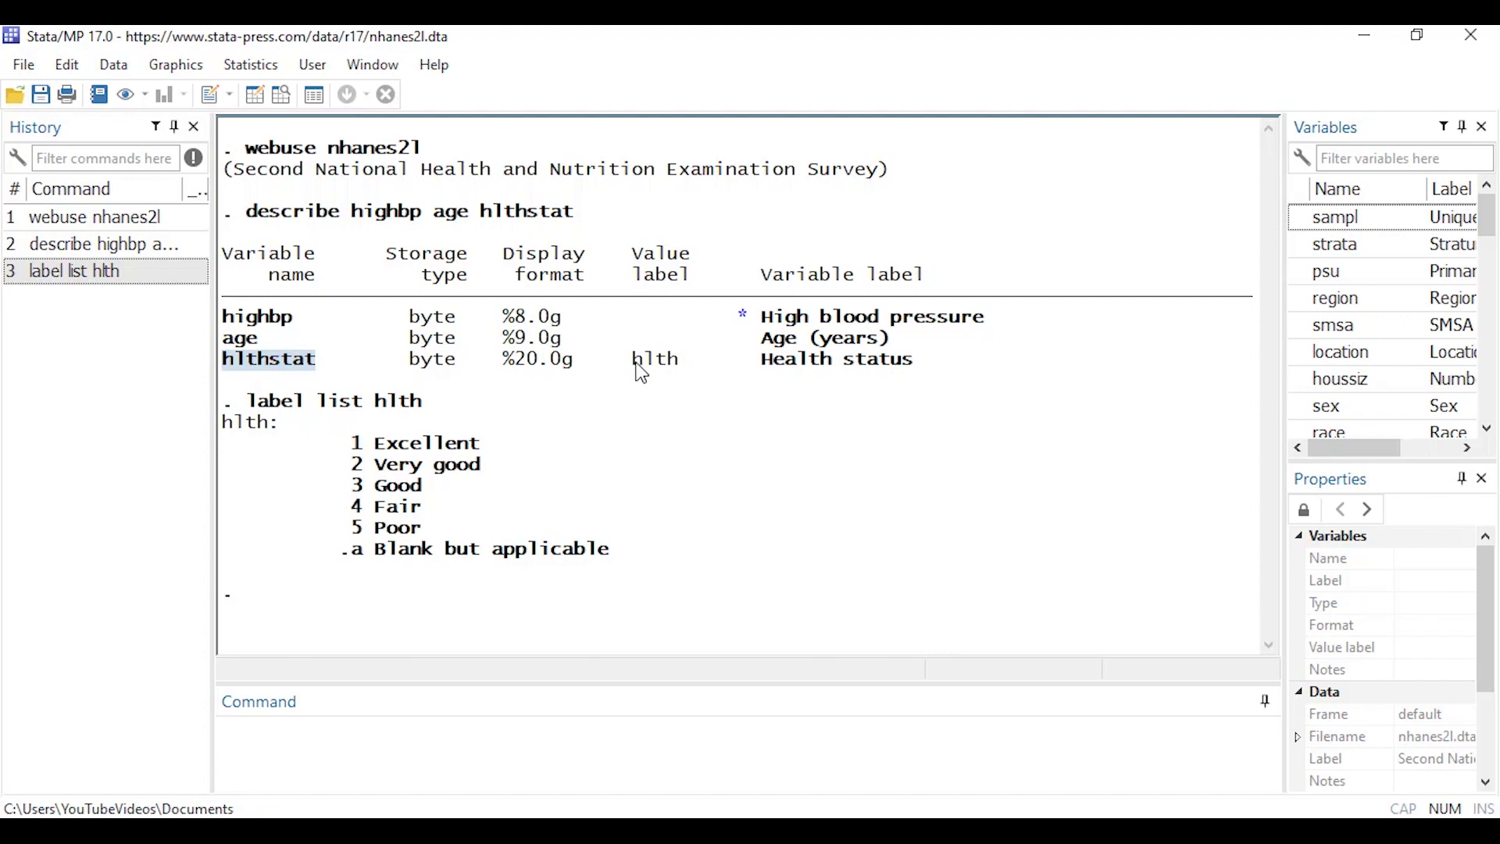
{"action": "left_click_drag", "start_coordinate": [634, 363], "coordinate": [680, 372]}
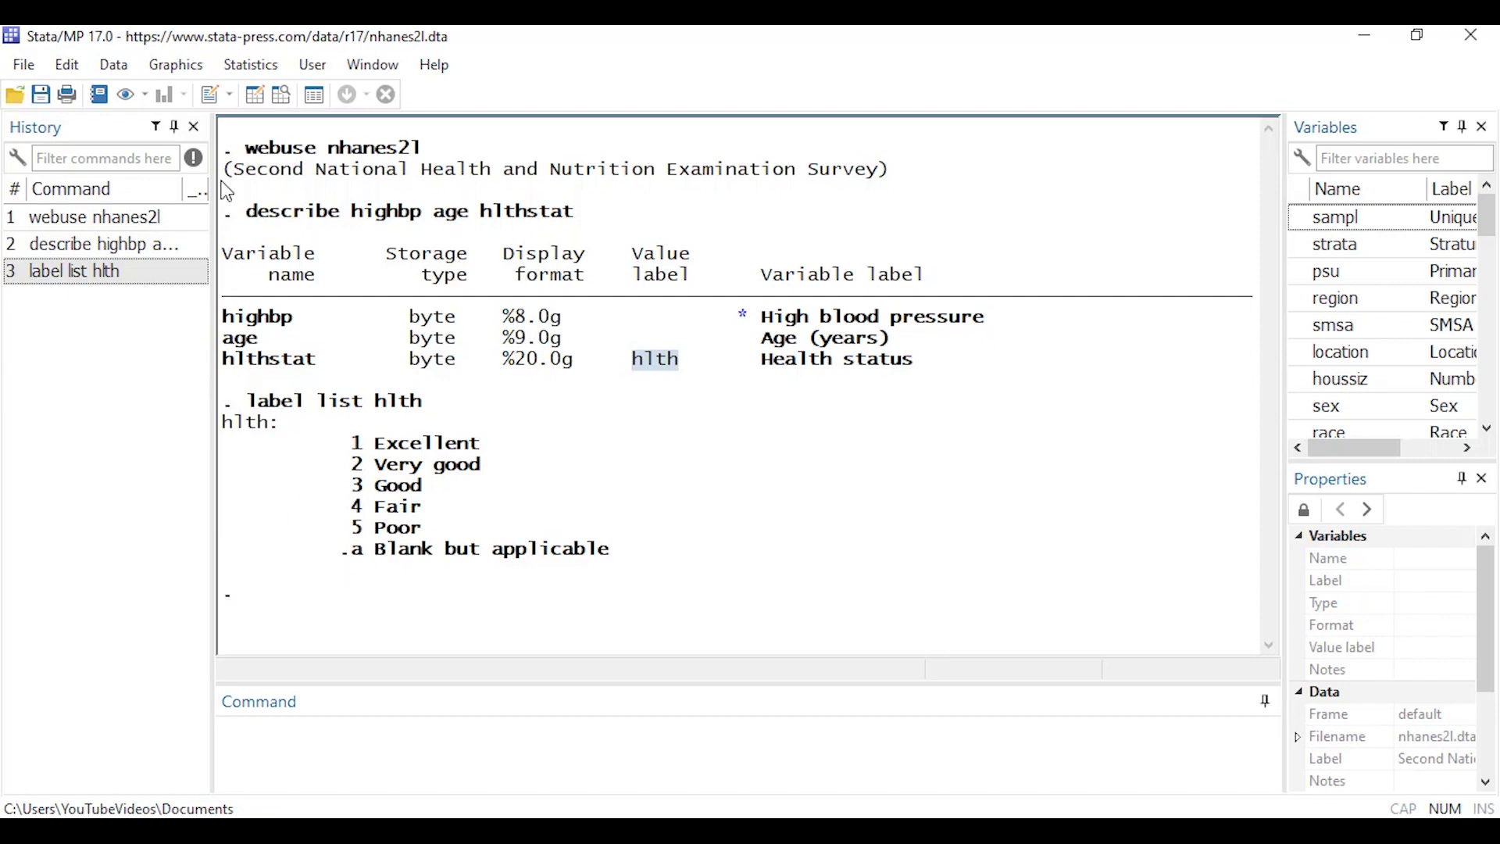
Open the Logistic regression dialog and choose highbp as the dependent variable.
{"action": "left_click", "coordinate": [229, 68]}
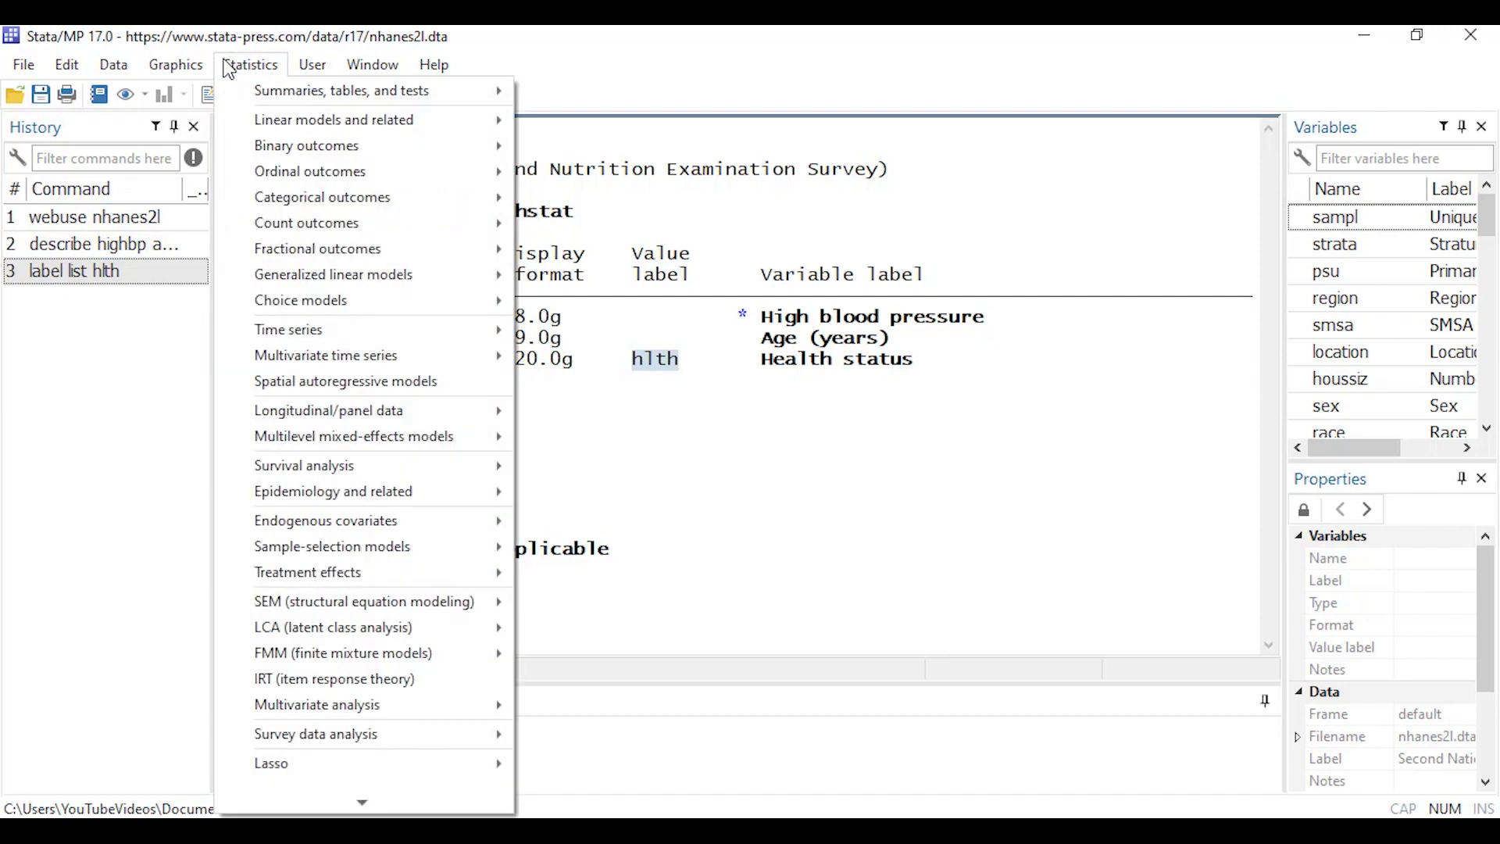
{"action": "mouse_move", "coordinate": [233, 148]}
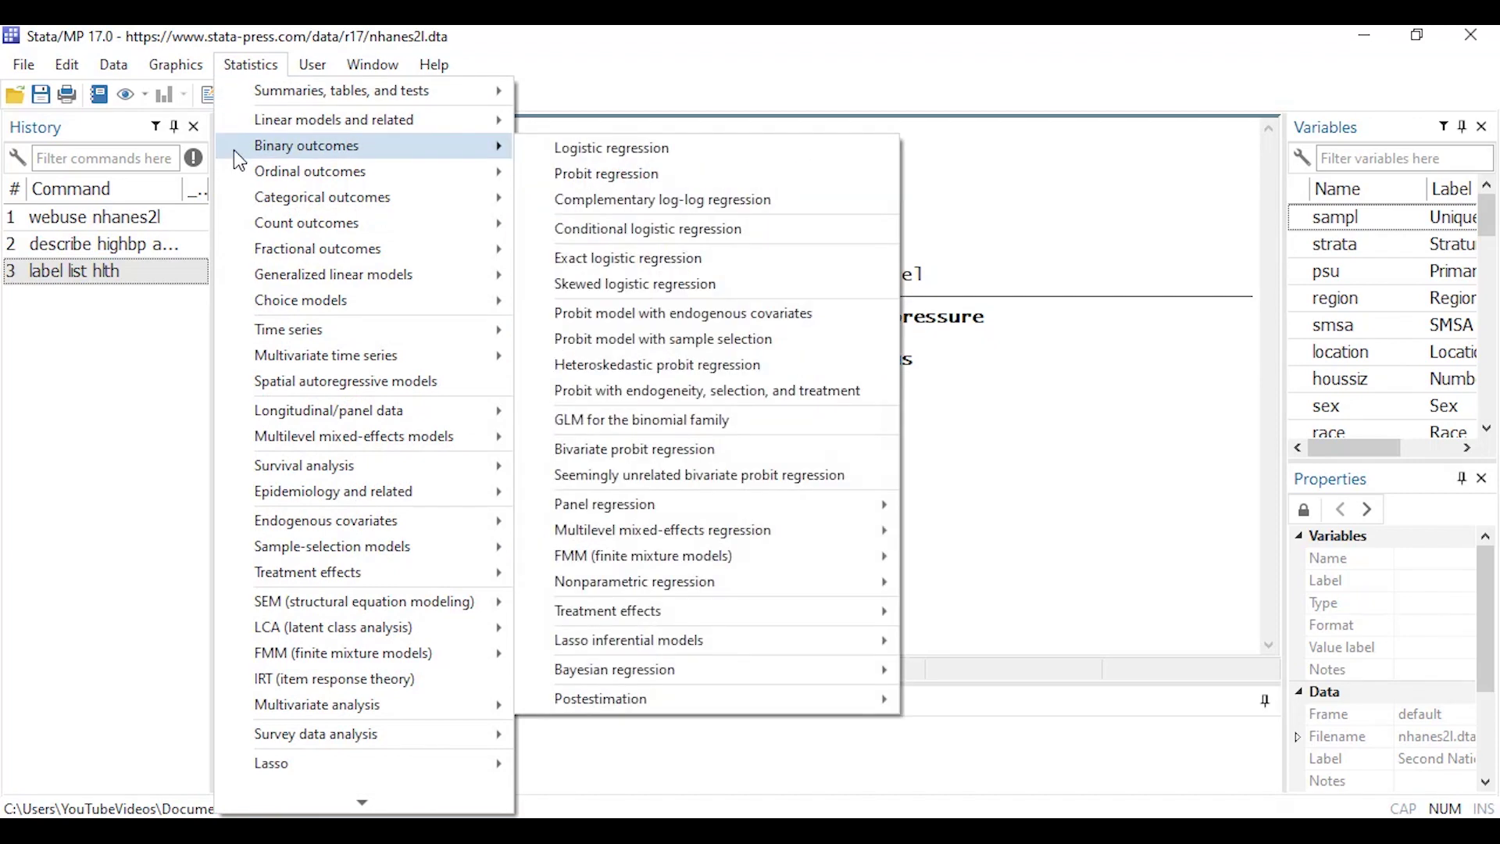
{"action": "left_click", "coordinate": [545, 152]}
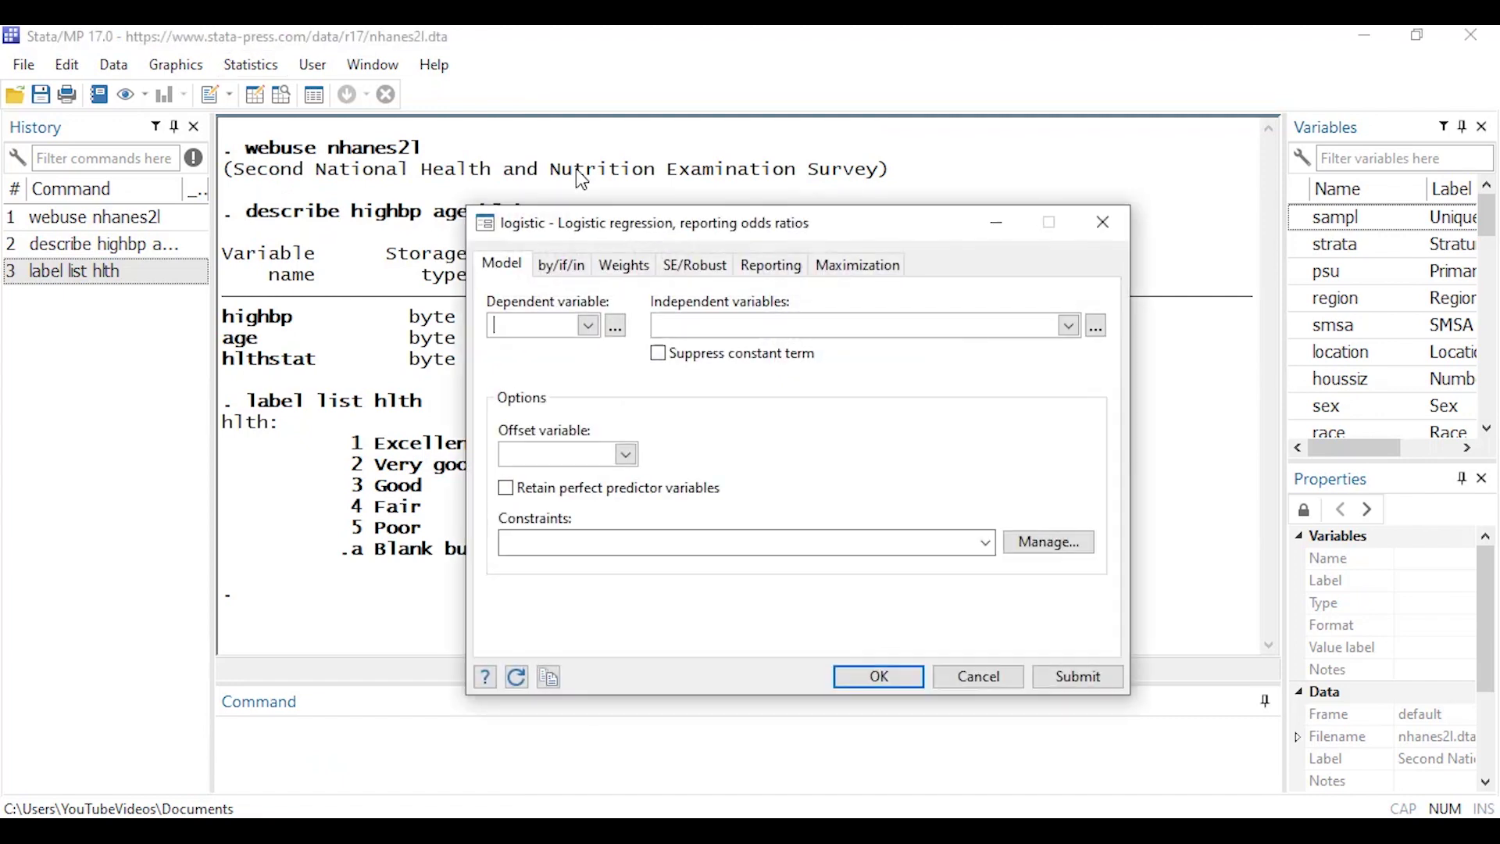
{"action": "left_click_drag", "start_coordinate": [639, 224], "coordinate": [1010, 90]}
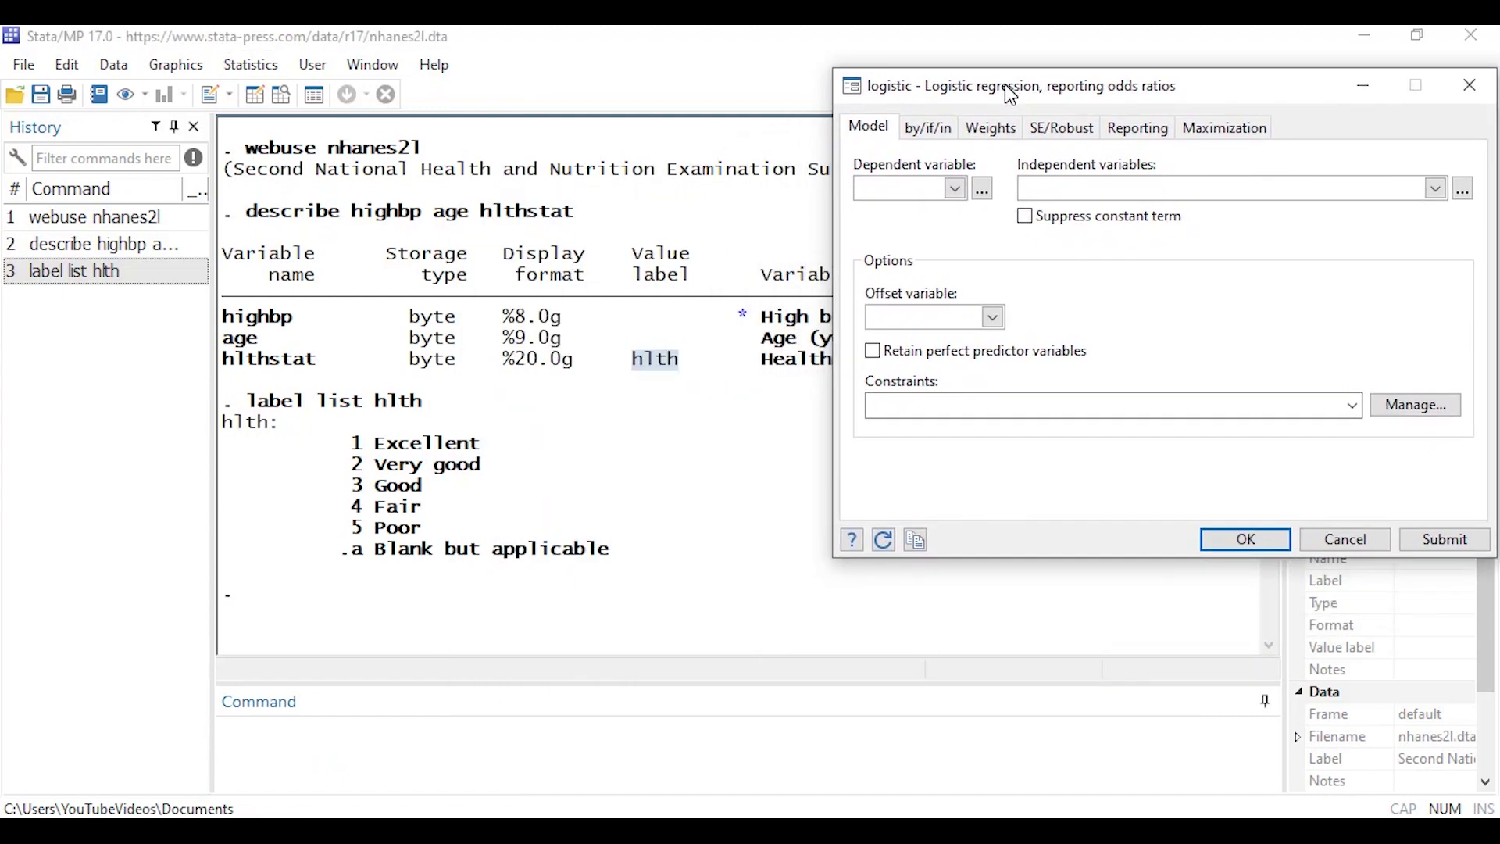
{"action": "left_click", "coordinate": [955, 188]}
{"action": "left_click_drag", "start_coordinate": [963, 243], "coordinate": [956, 336]}
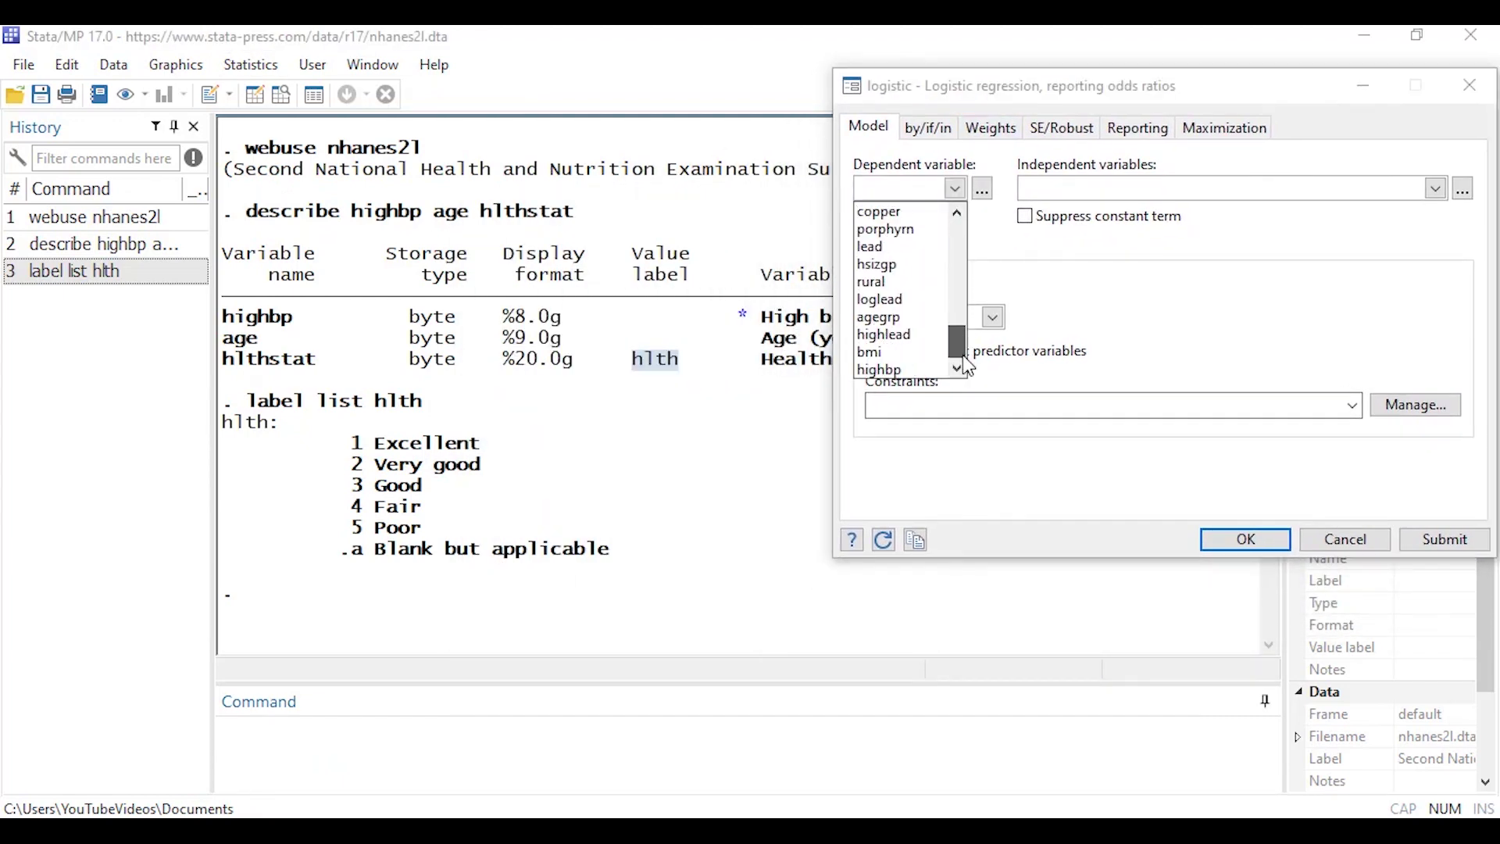
{"action": "left_click", "coordinate": [899, 370]}
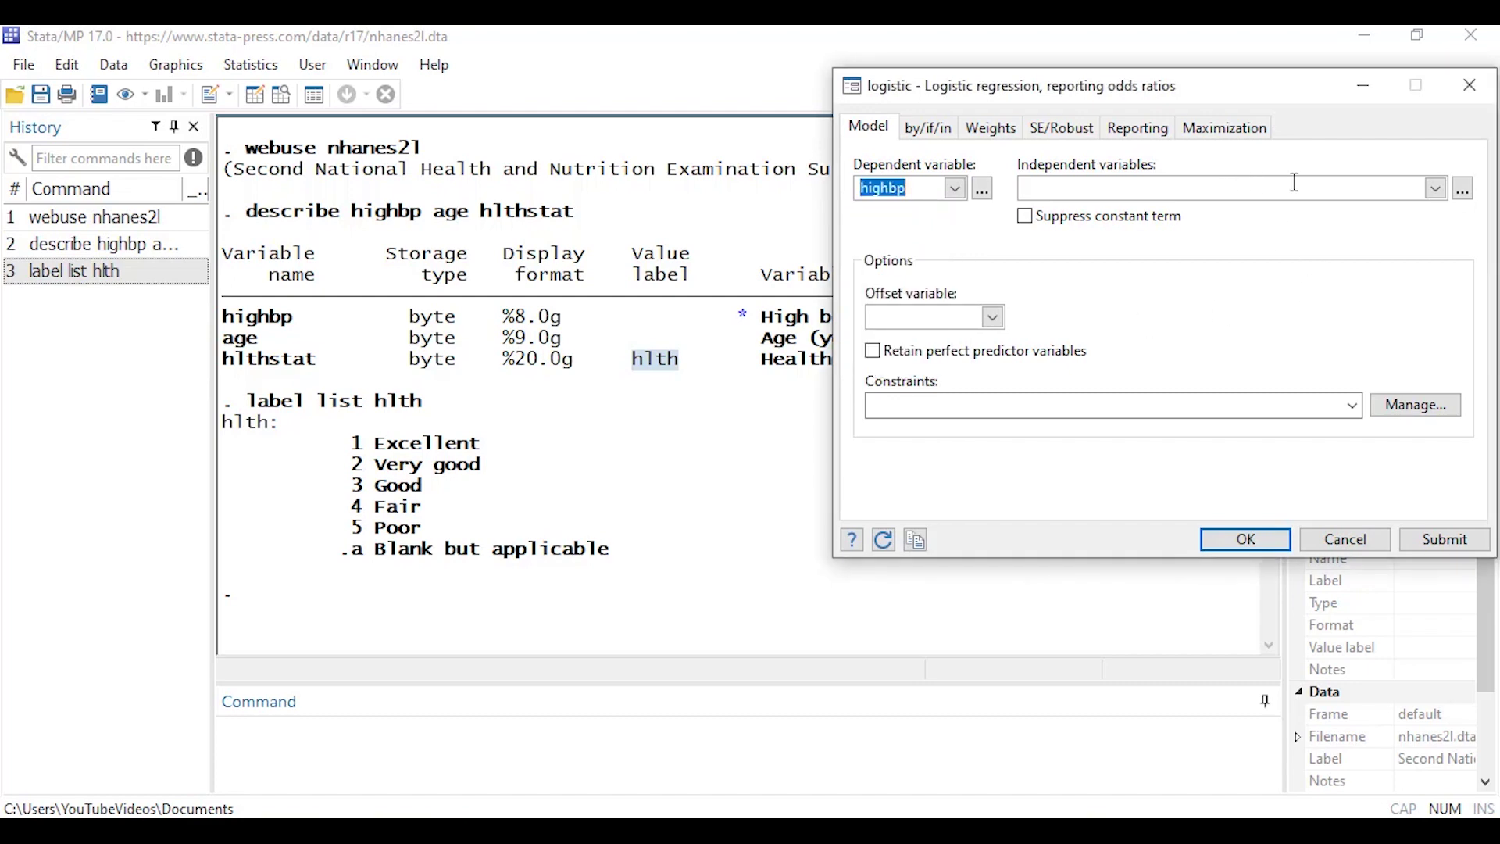
In the varlist builder, add age as a continuous (c.) term.
{"action": "left_click", "coordinate": [1463, 191]}
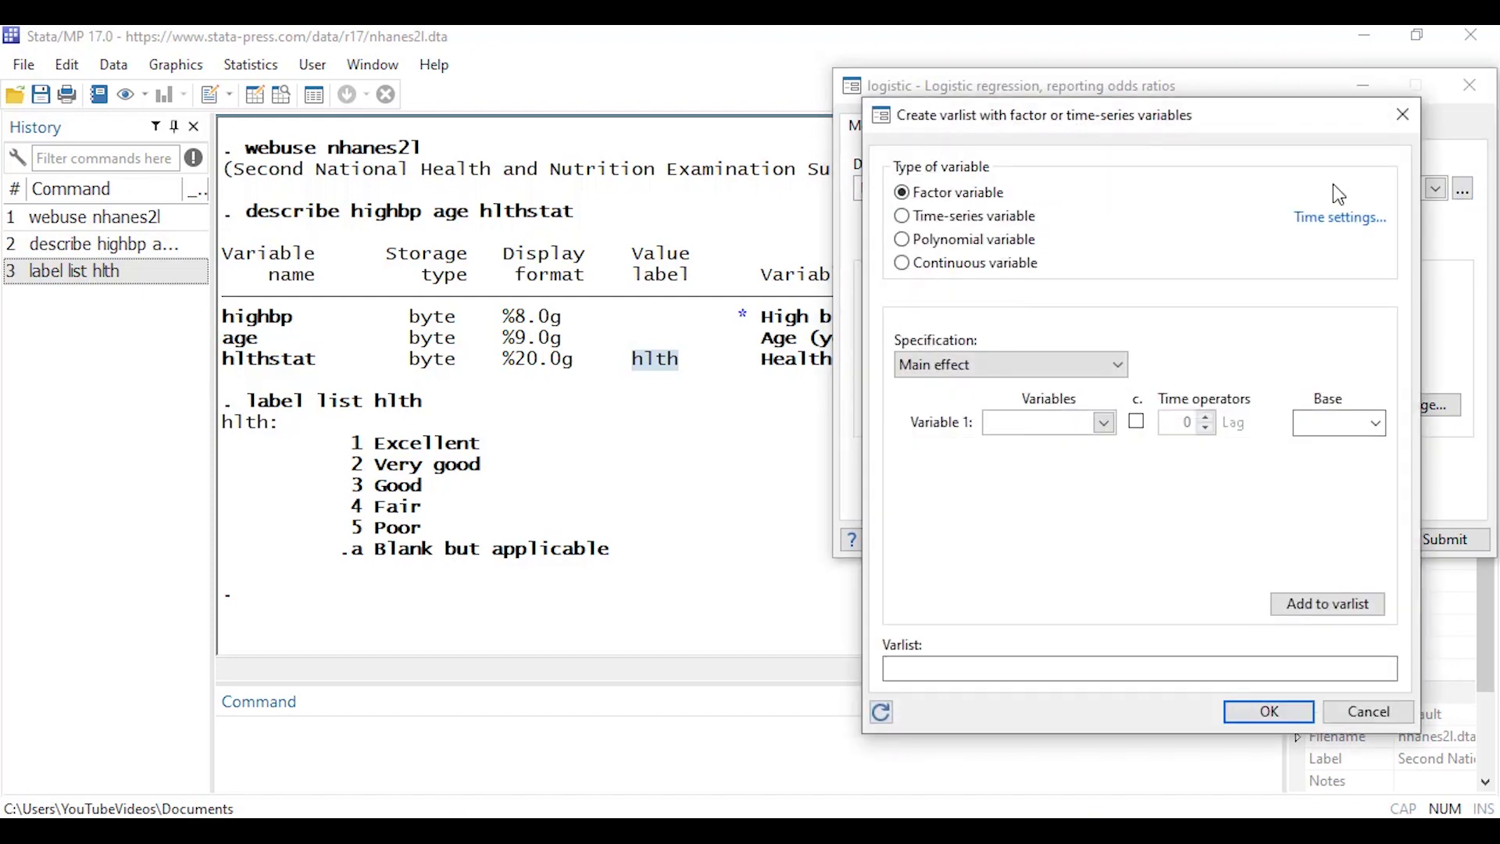
{"action": "left_click_drag", "start_coordinate": [1260, 118], "coordinate": [1331, 92]}
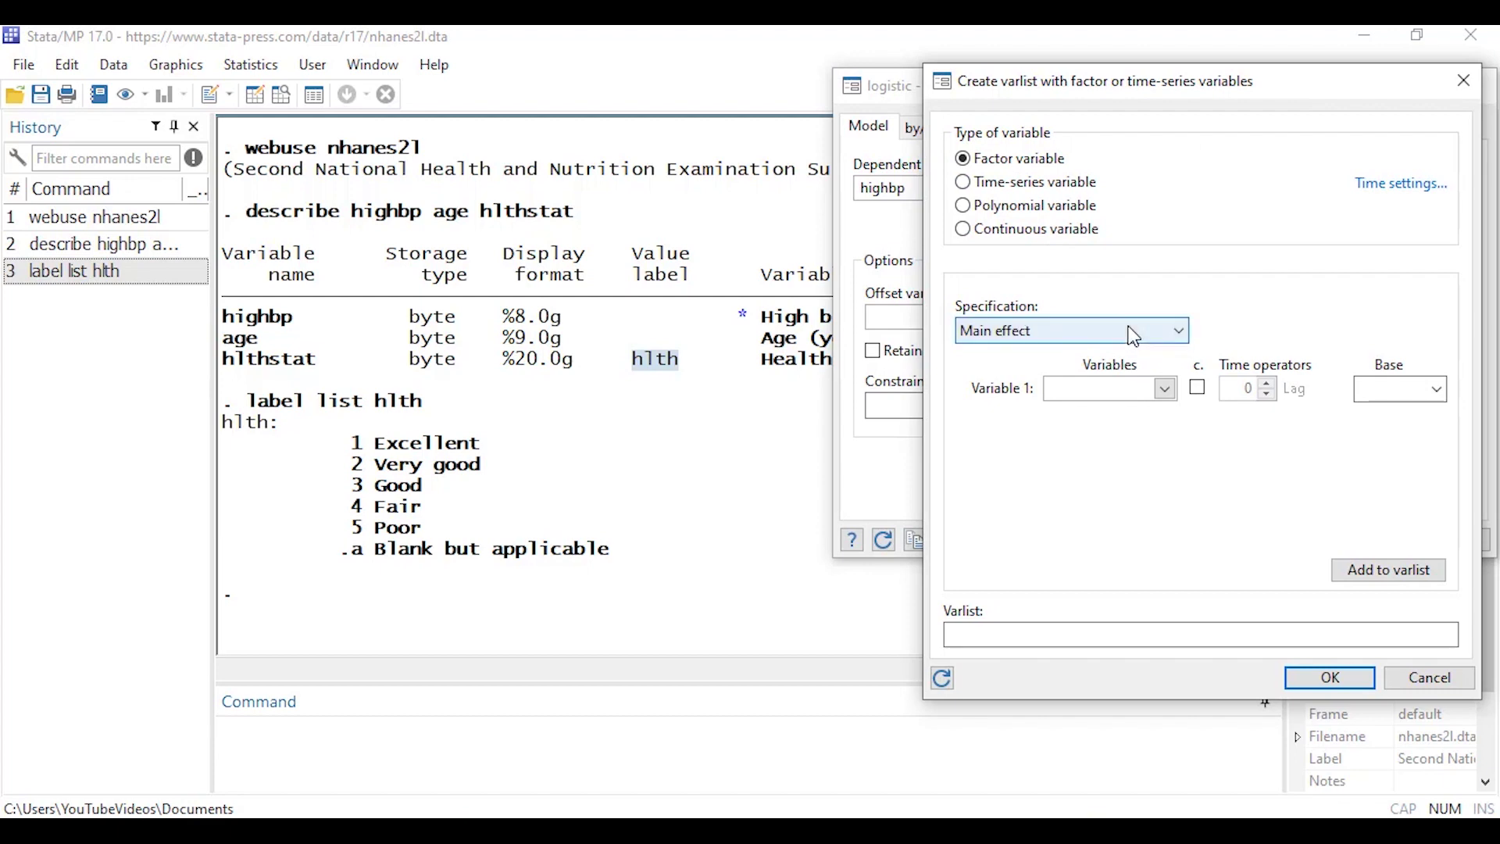
{"action": "left_click", "coordinate": [1166, 389]}
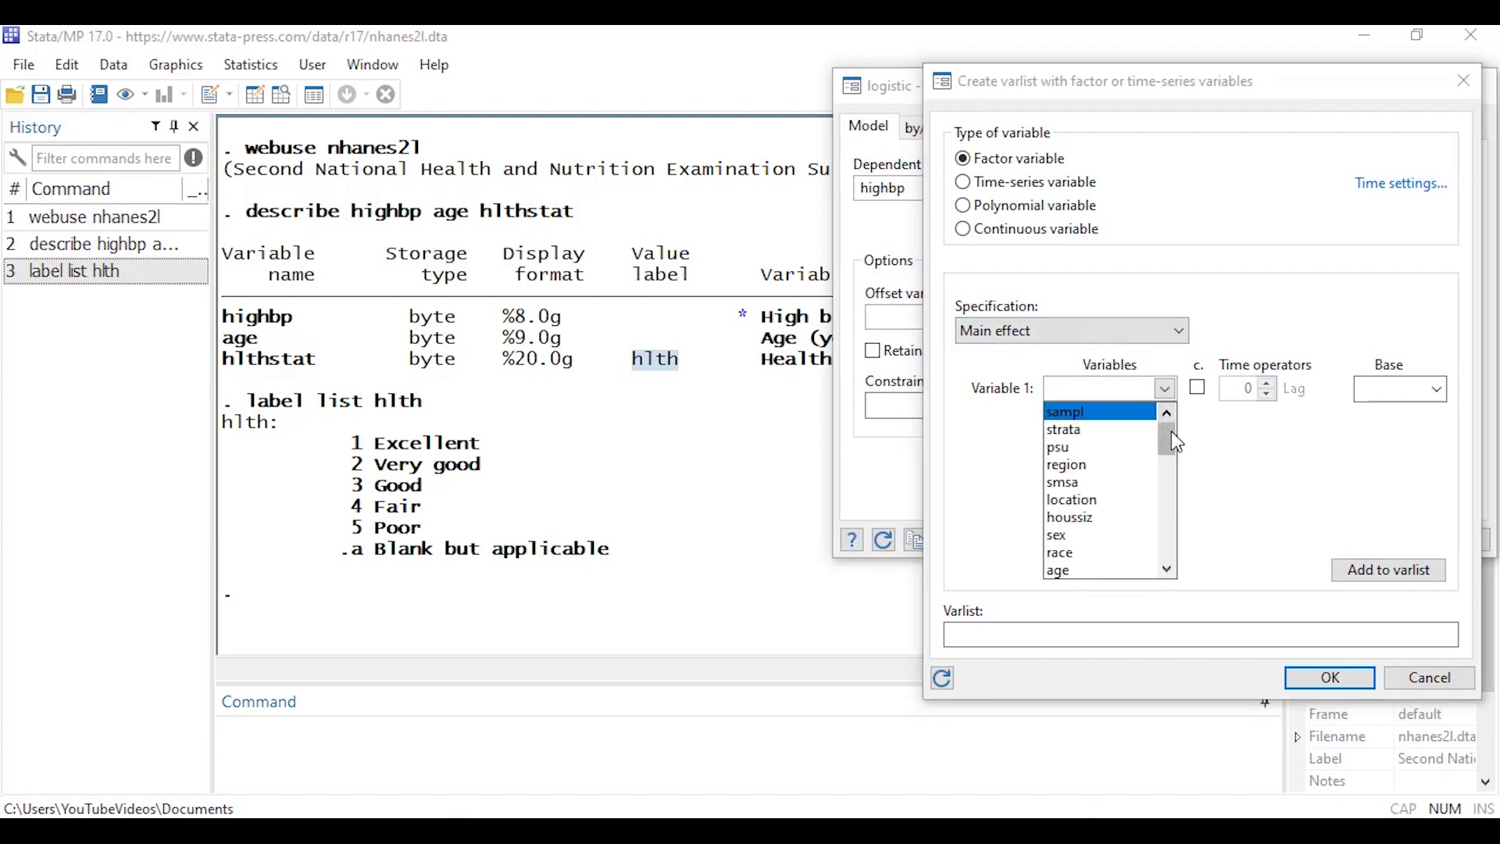
{"action": "left_click", "coordinate": [1095, 571]}
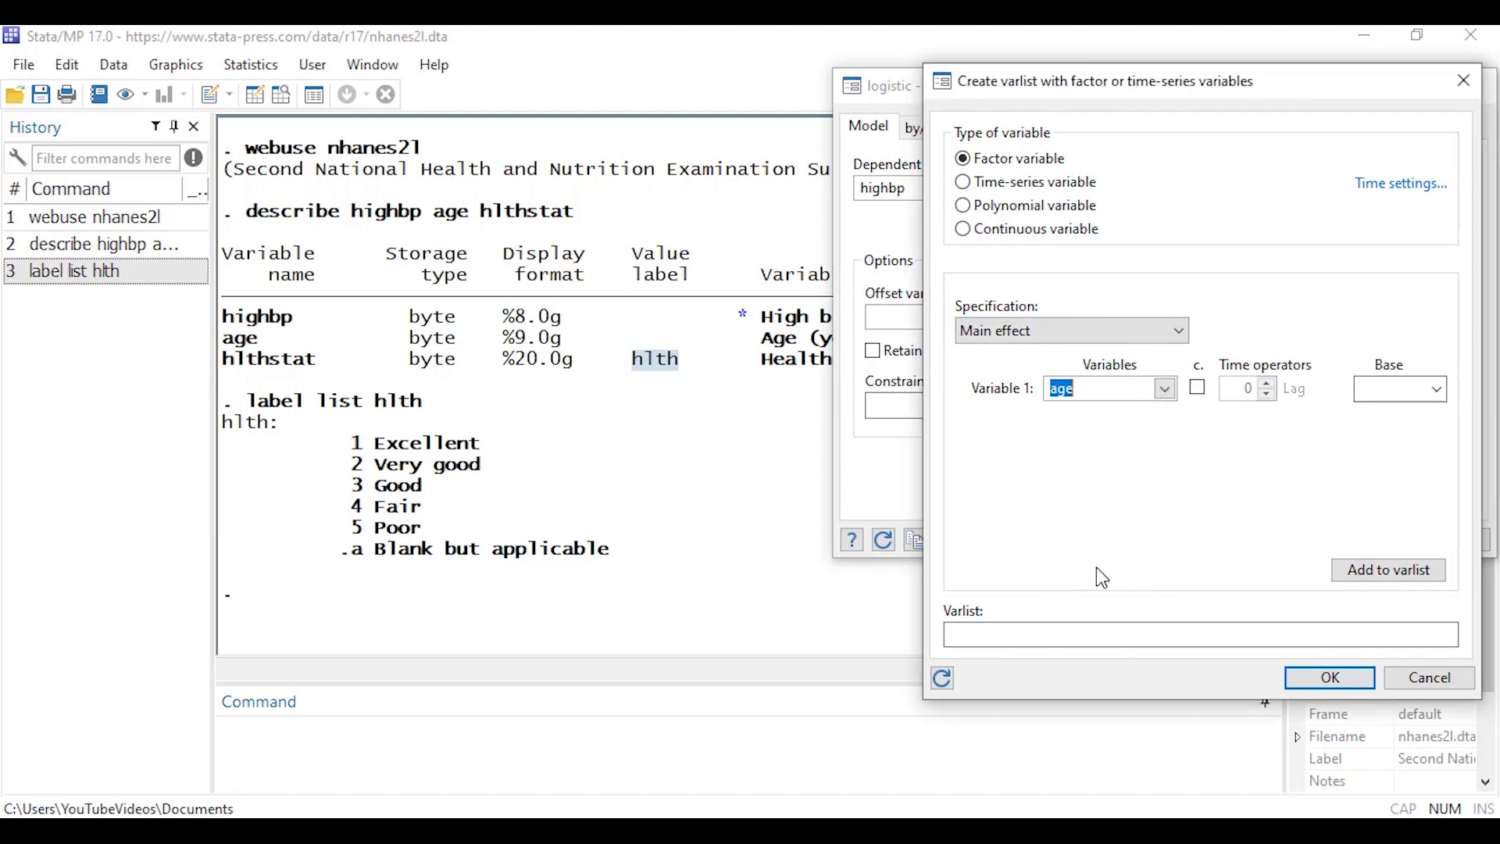
{"action": "left_click", "coordinate": [1198, 389]}
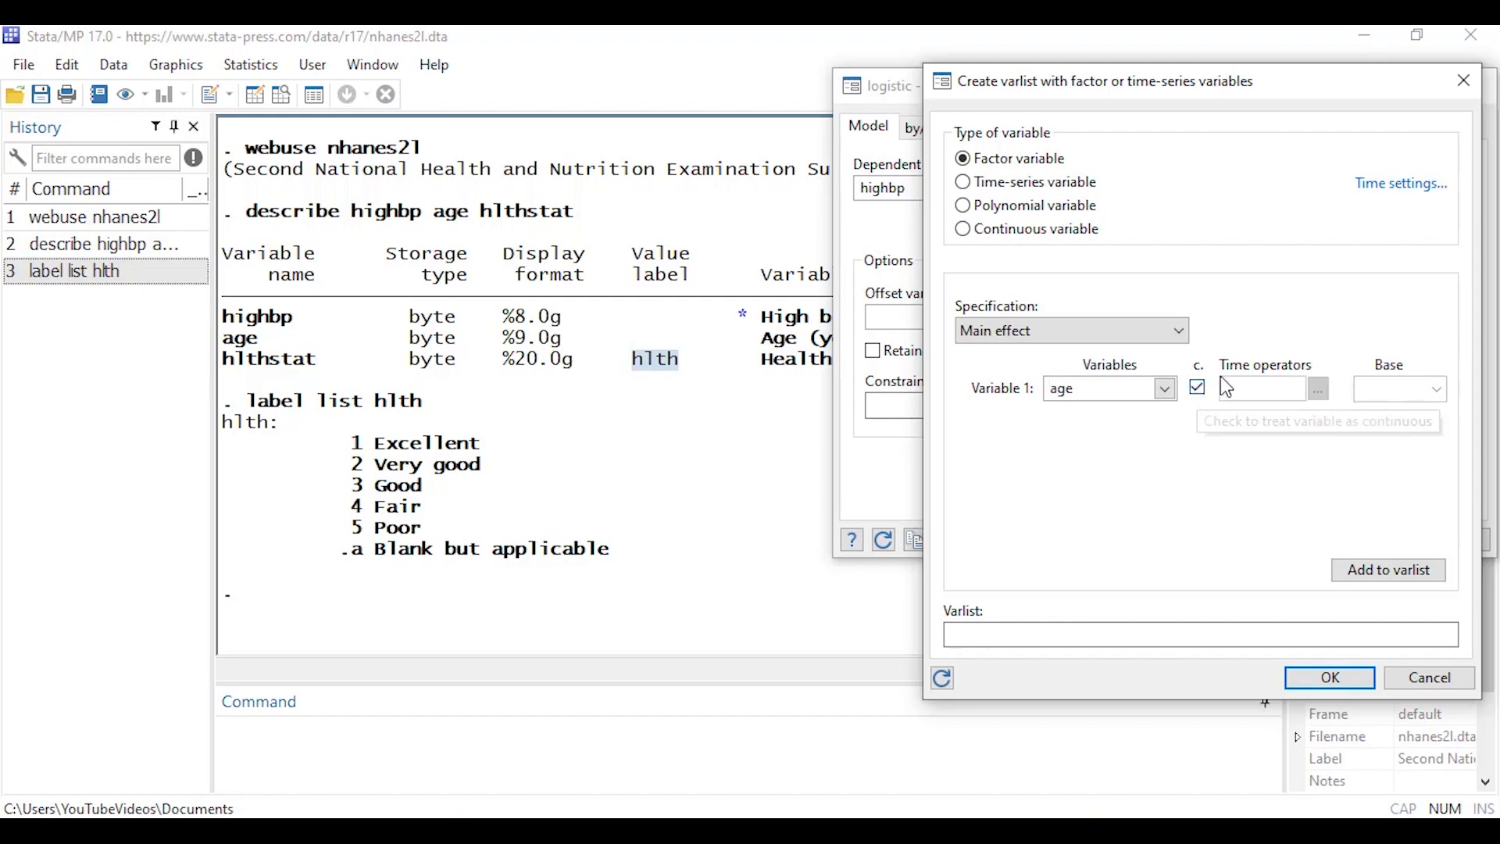
{"action": "left_click", "coordinate": [1389, 569]}
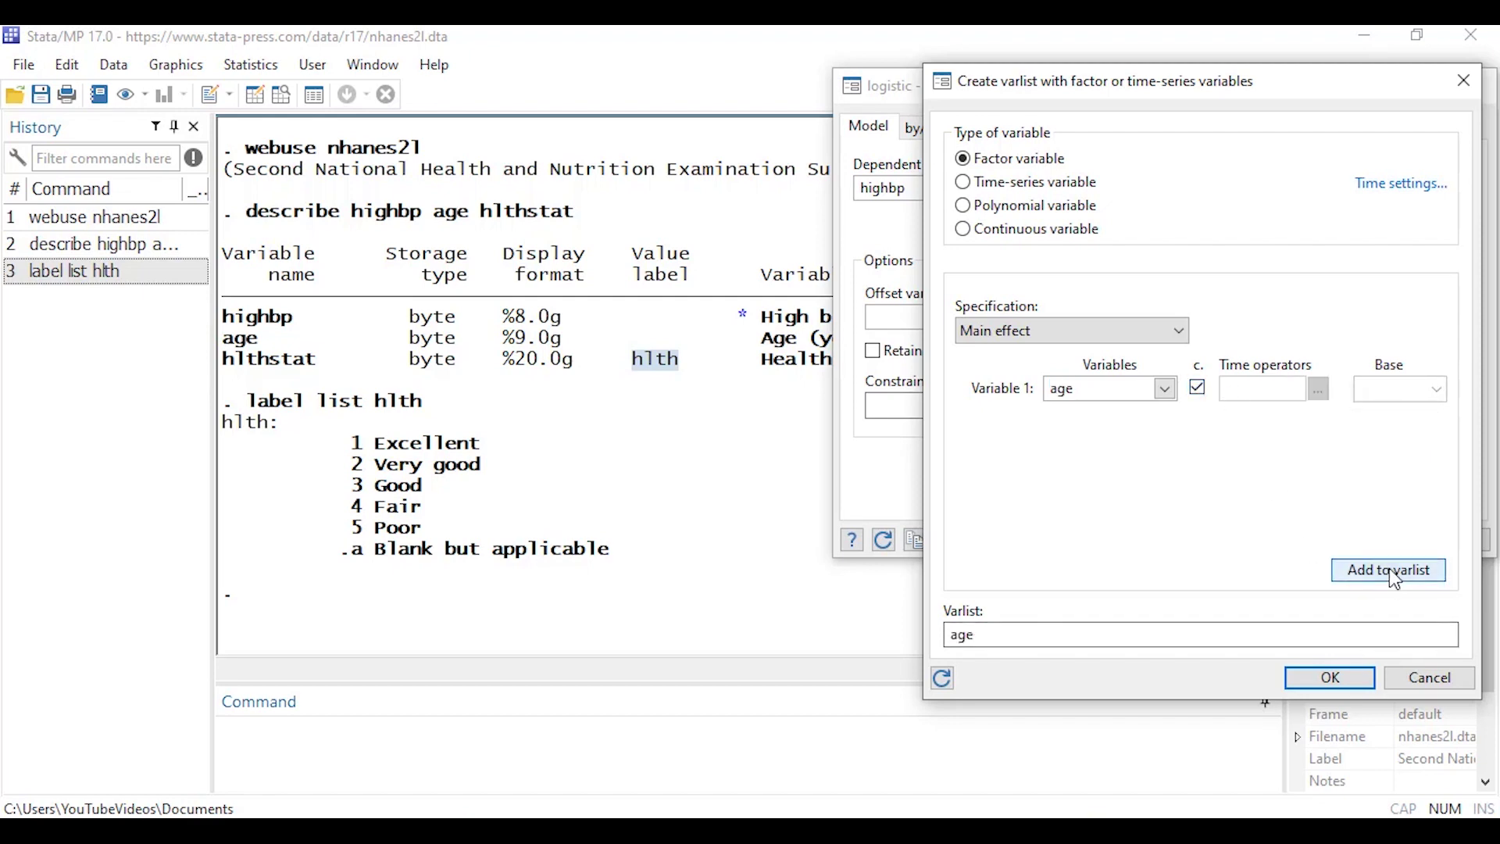
Accept age as the predictor and submit logistic highbp age, giving an odds ratio of 1.048402.
{"action": "left_click", "coordinate": [1332, 679]}
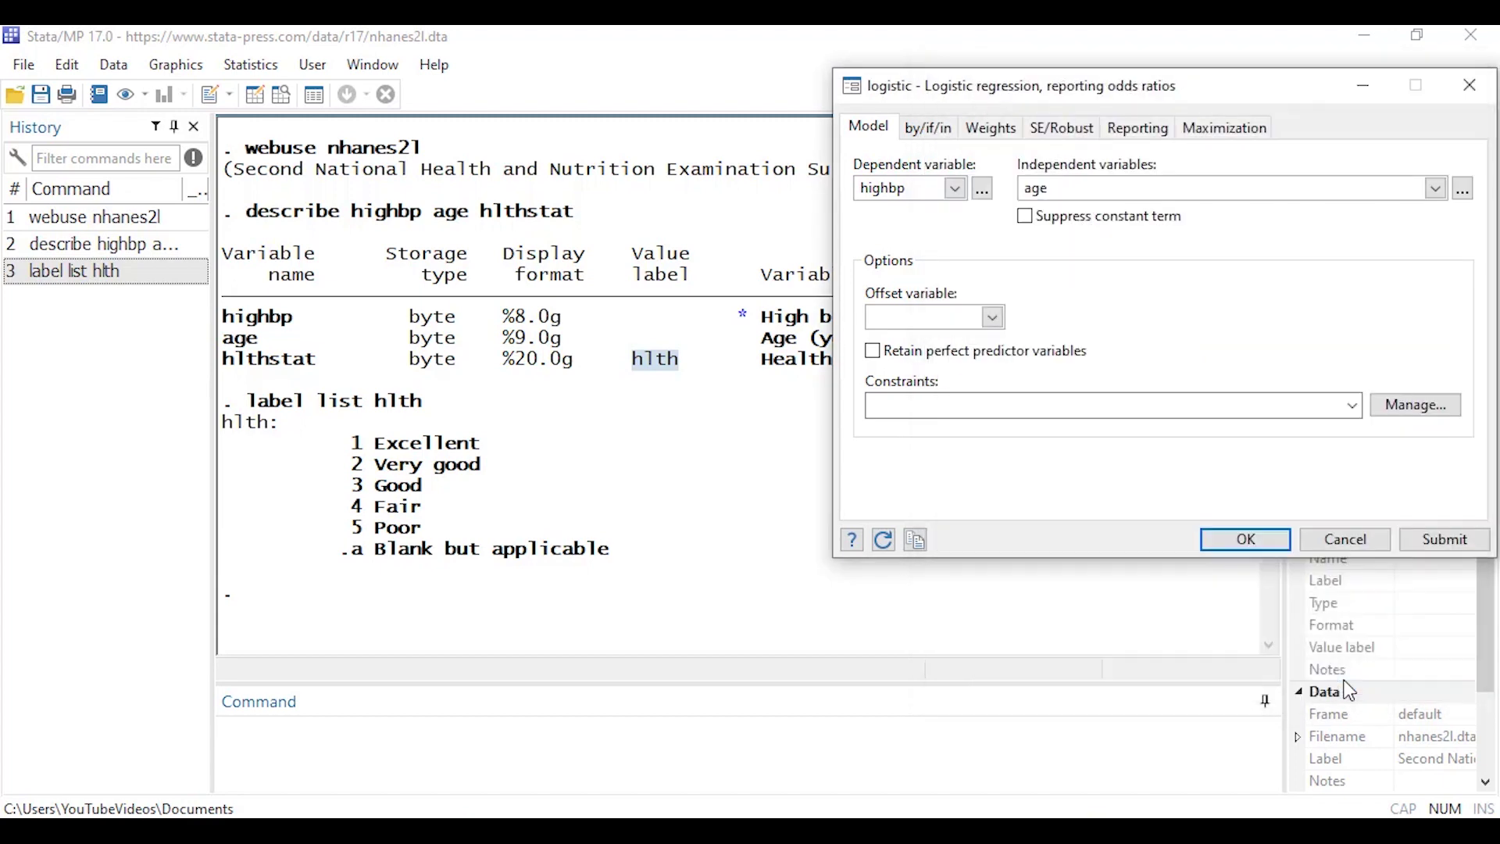
{"action": "left_click", "coordinate": [1438, 543]}
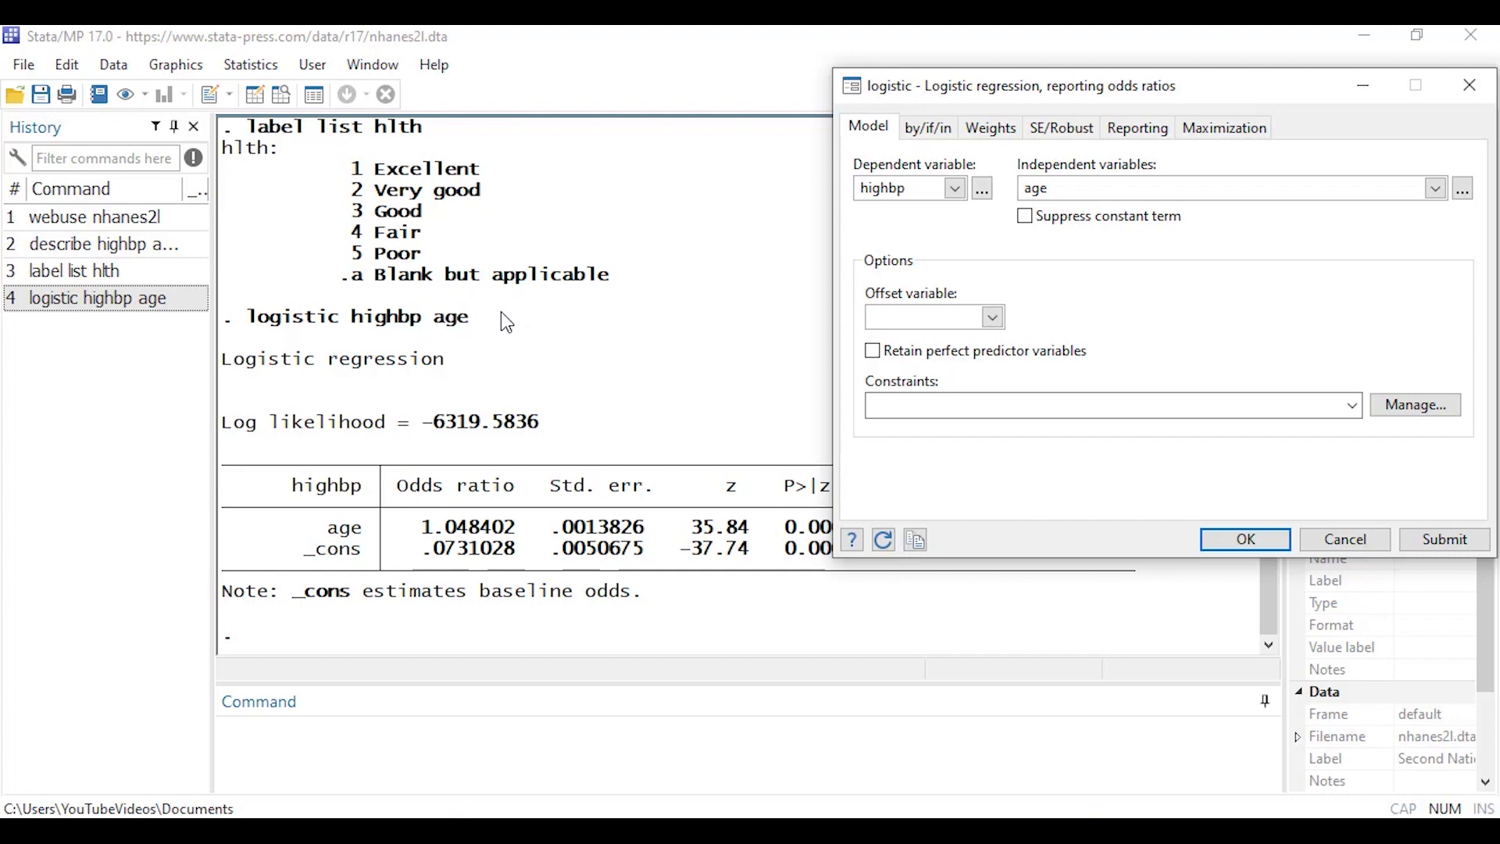
Add i.hlthstat to the predictors and submit logistic highbp age i.hlthstat.
{"action": "left_click", "coordinate": [1464, 189]}
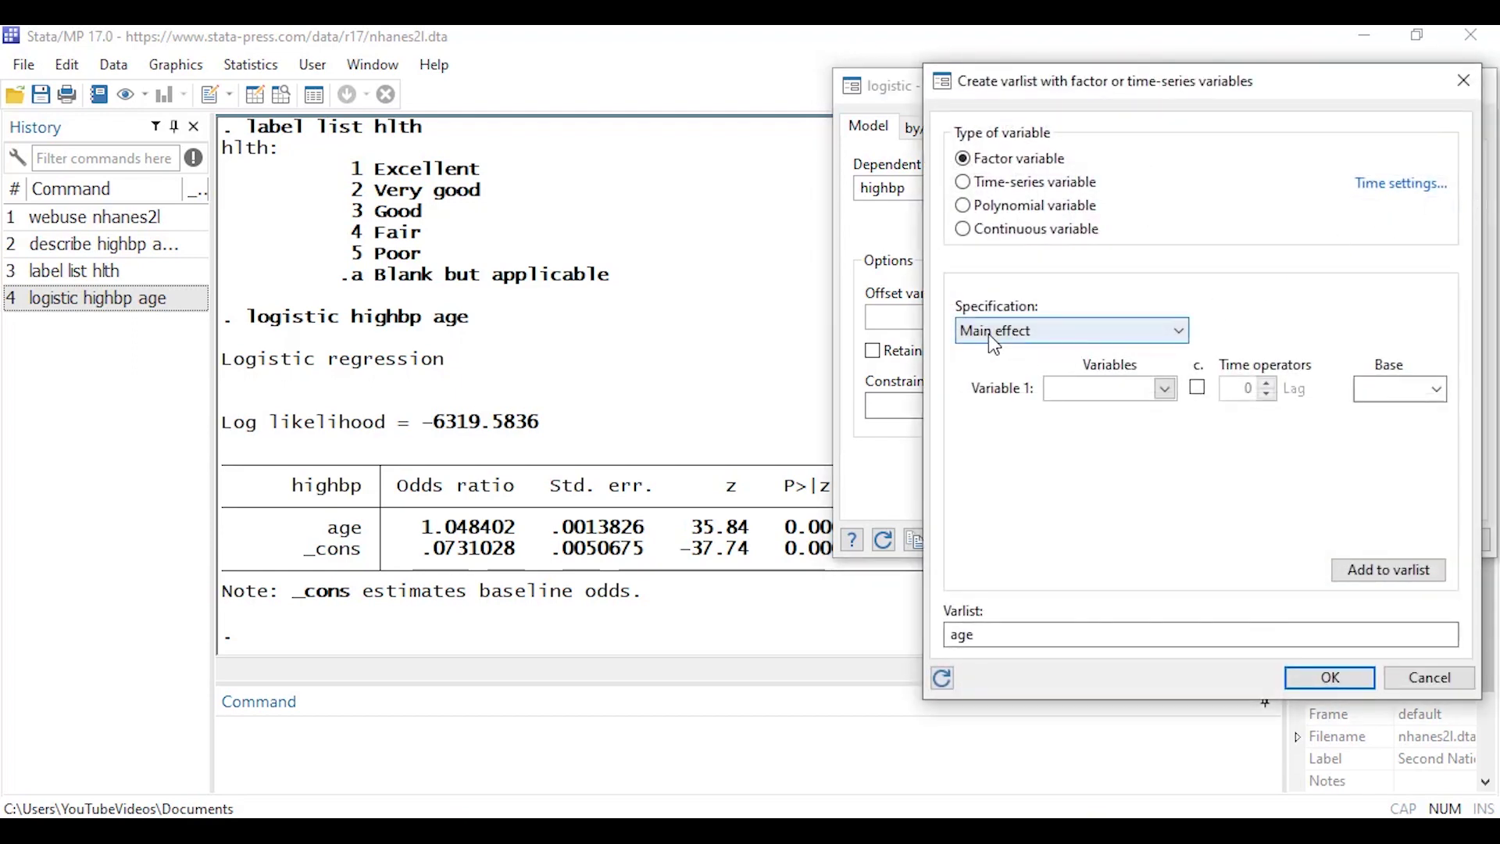
{"action": "left_click", "coordinate": [1168, 390]}
{"action": "left_click_drag", "start_coordinate": [1164, 428], "coordinate": [1169, 494]}
{"action": "left_click", "coordinate": [1115, 504]}
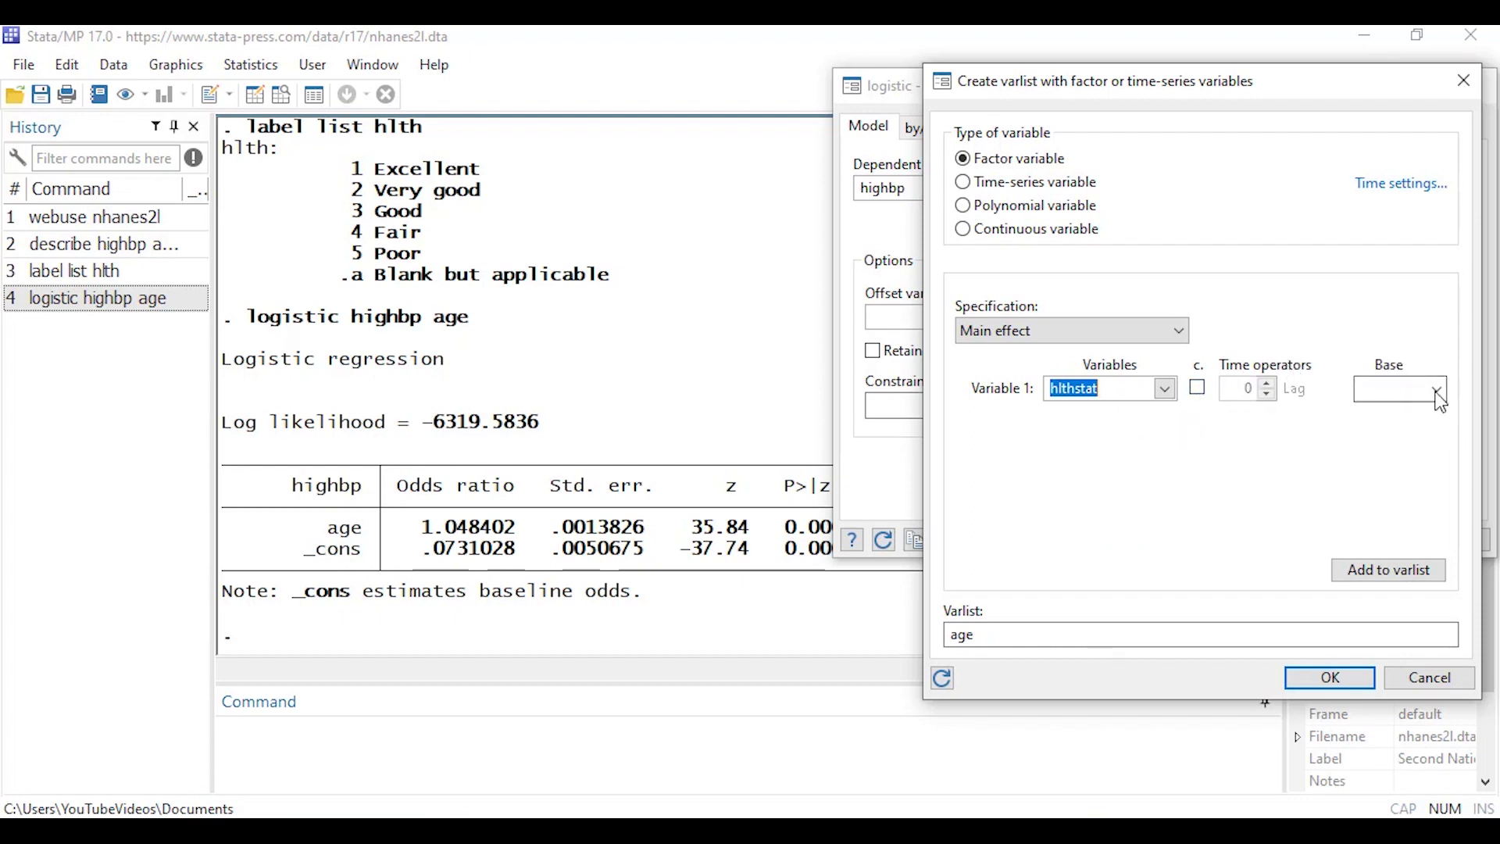
{"action": "left_click", "coordinate": [1383, 571]}
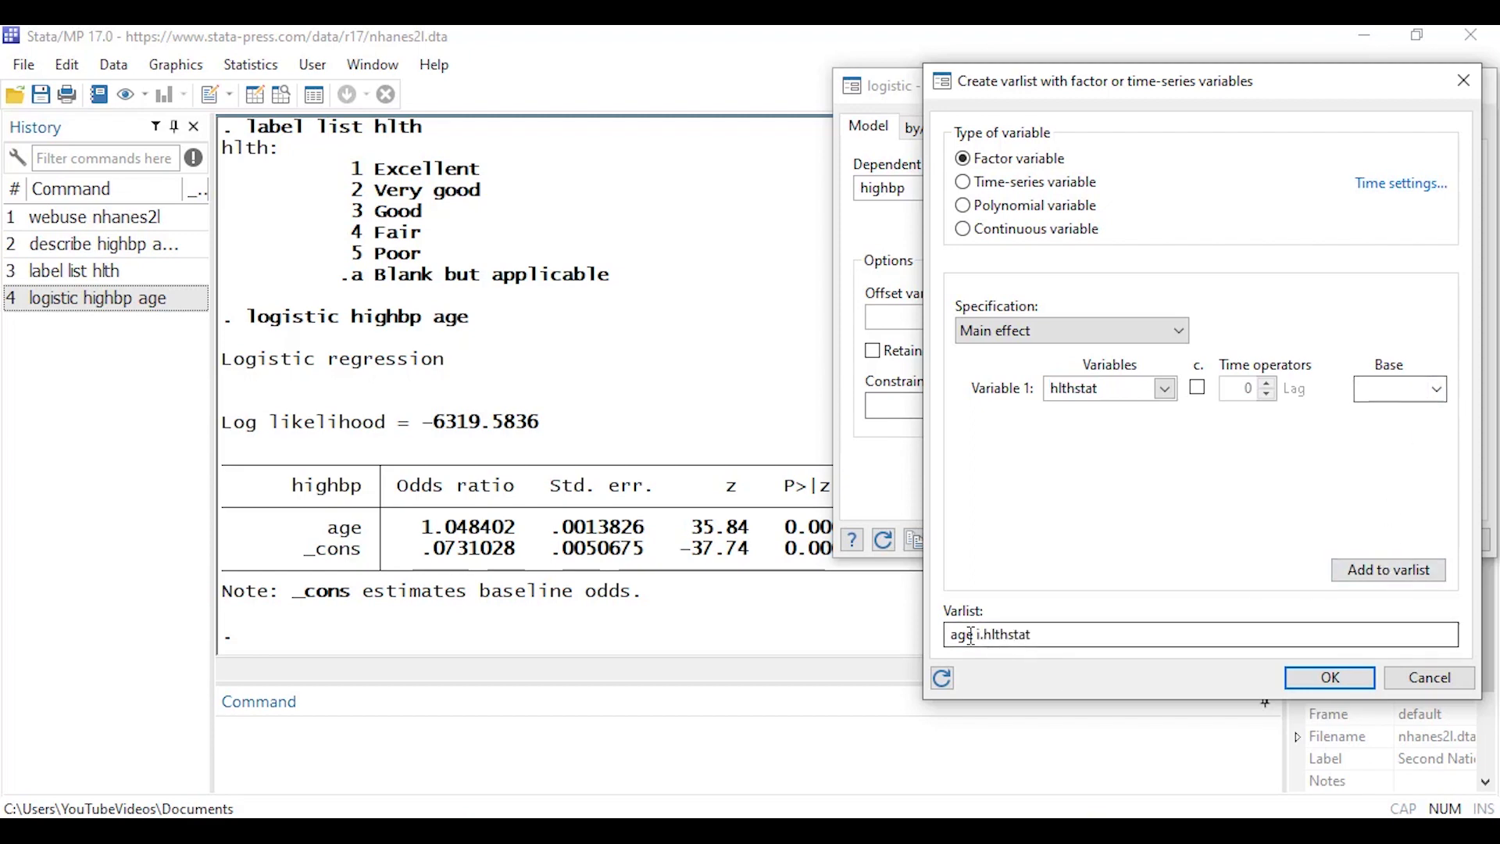
{"action": "left_click", "coordinate": [1302, 679]}
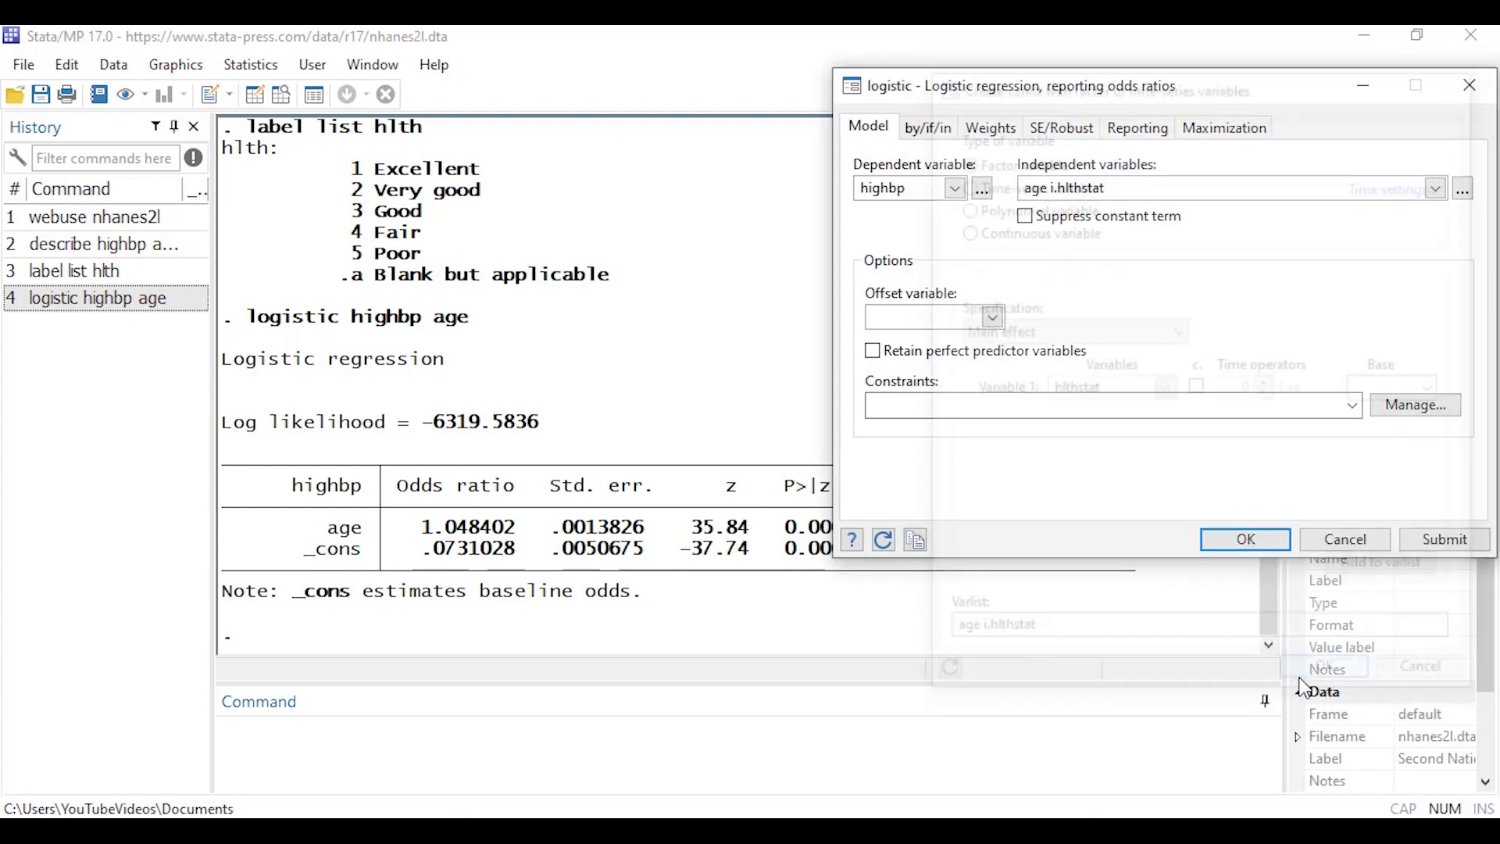
{"action": "left_click", "coordinate": [1427, 542]}
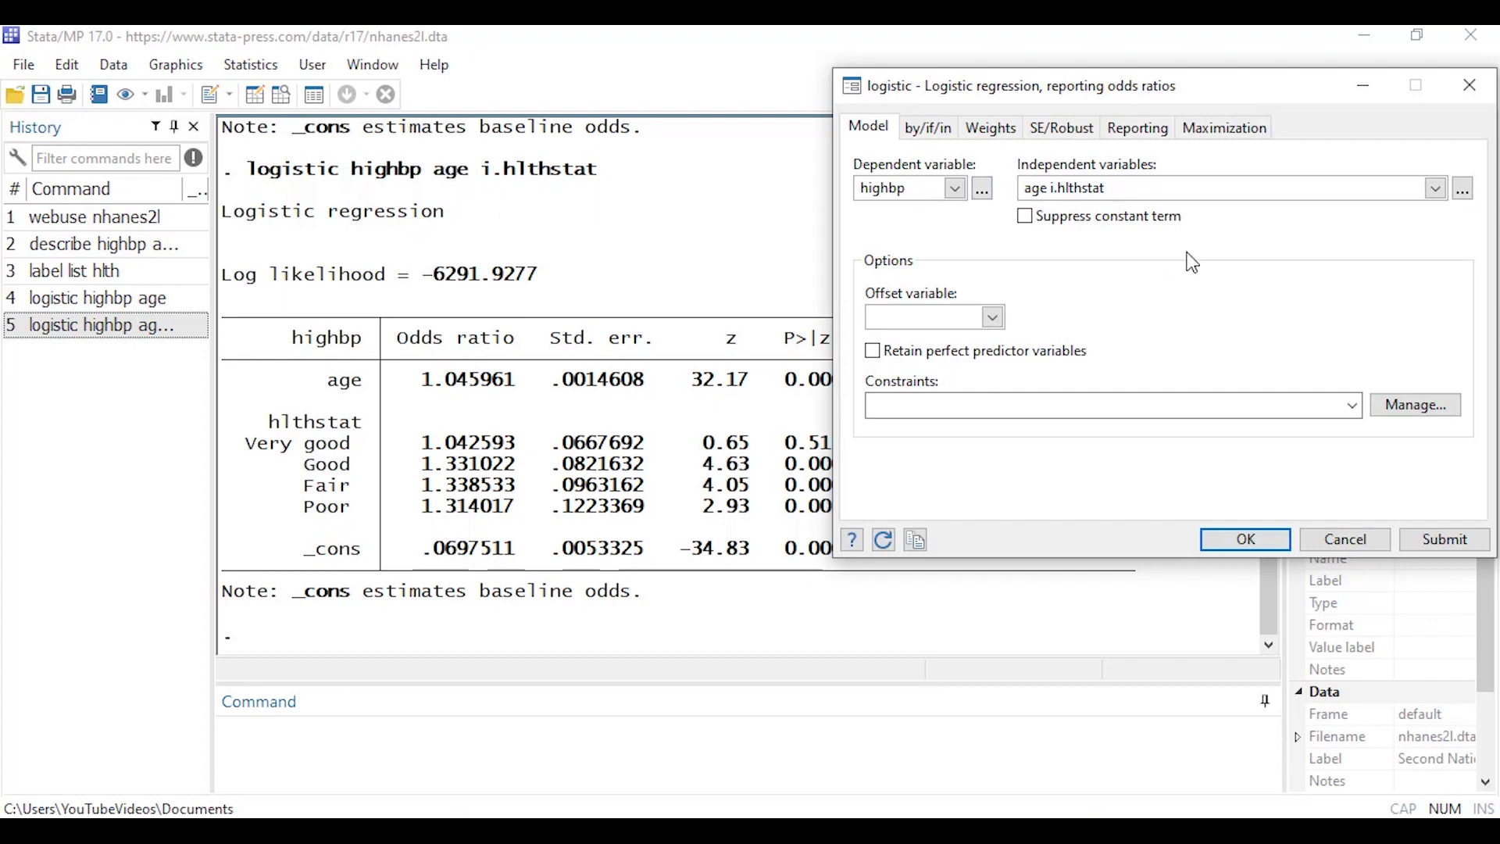
Build the two-way interaction c.age#hlthstat and append it to the independent variables.
{"action": "left_click", "coordinate": [1463, 190]}
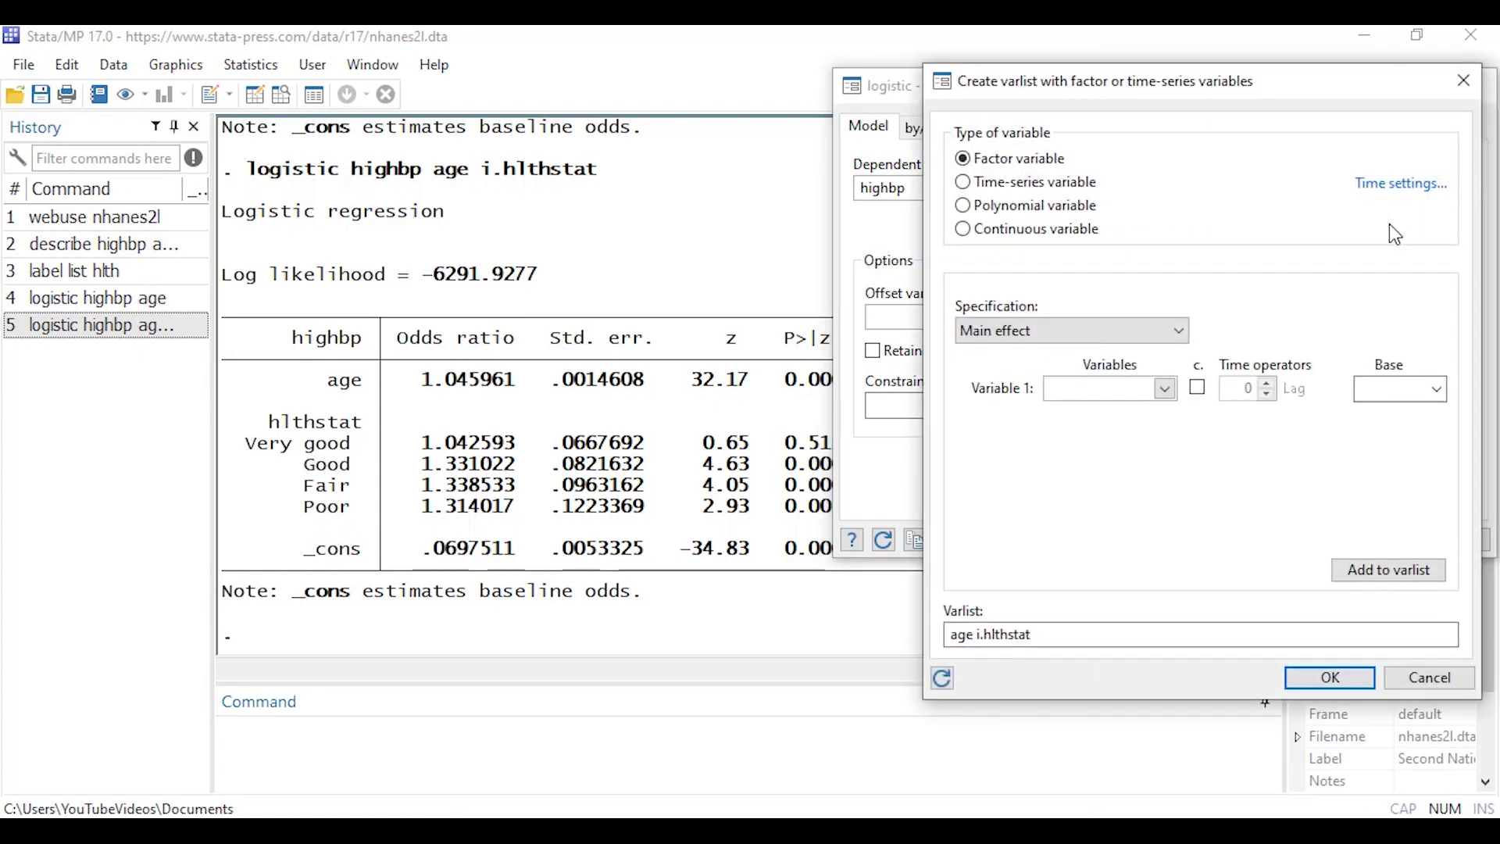
{"action": "left_click", "coordinate": [1184, 332]}
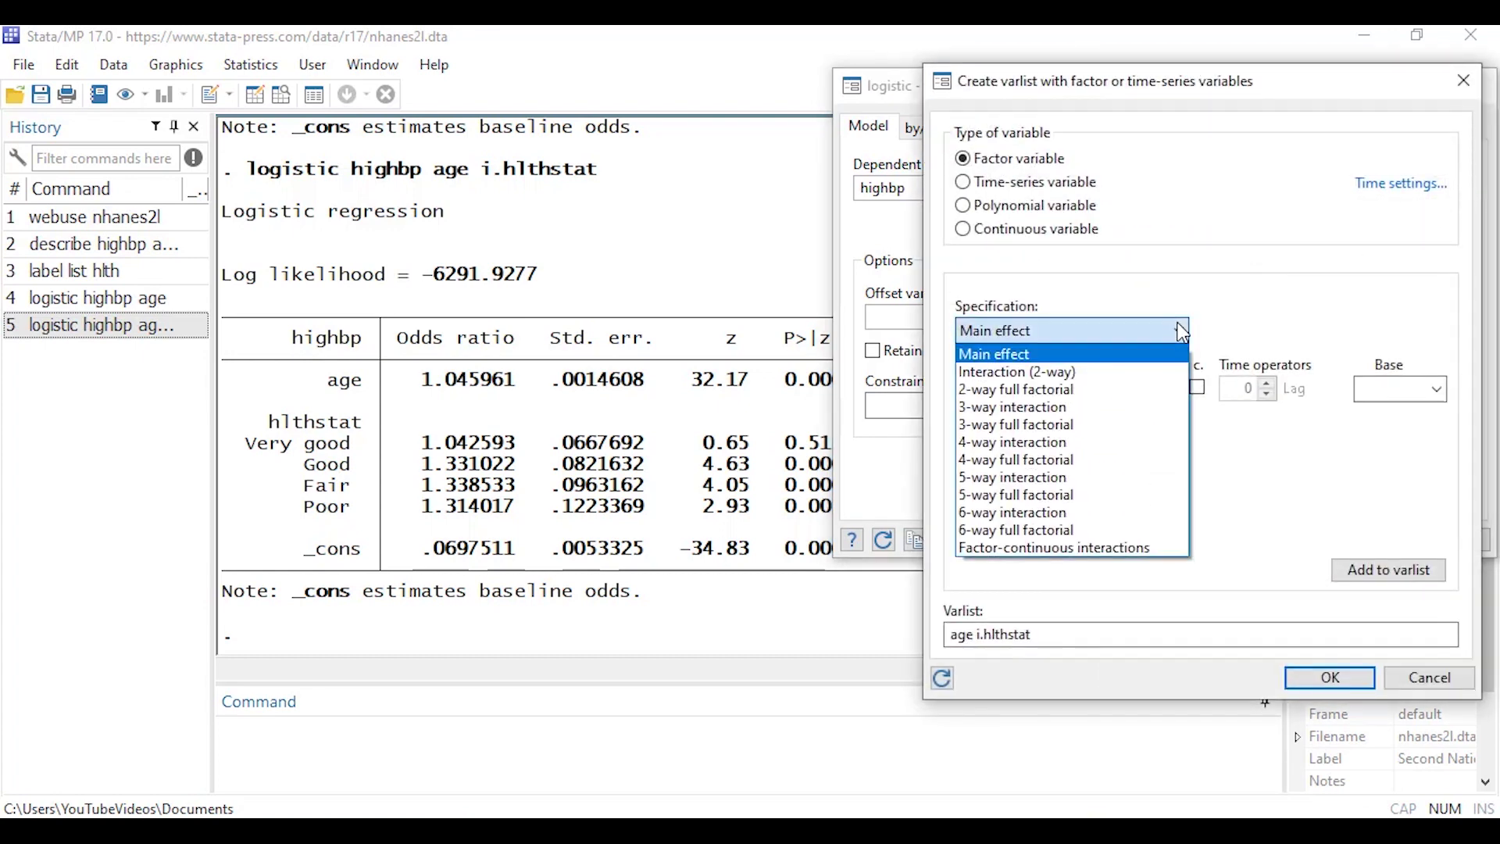
{"action": "left_click", "coordinate": [1141, 372]}
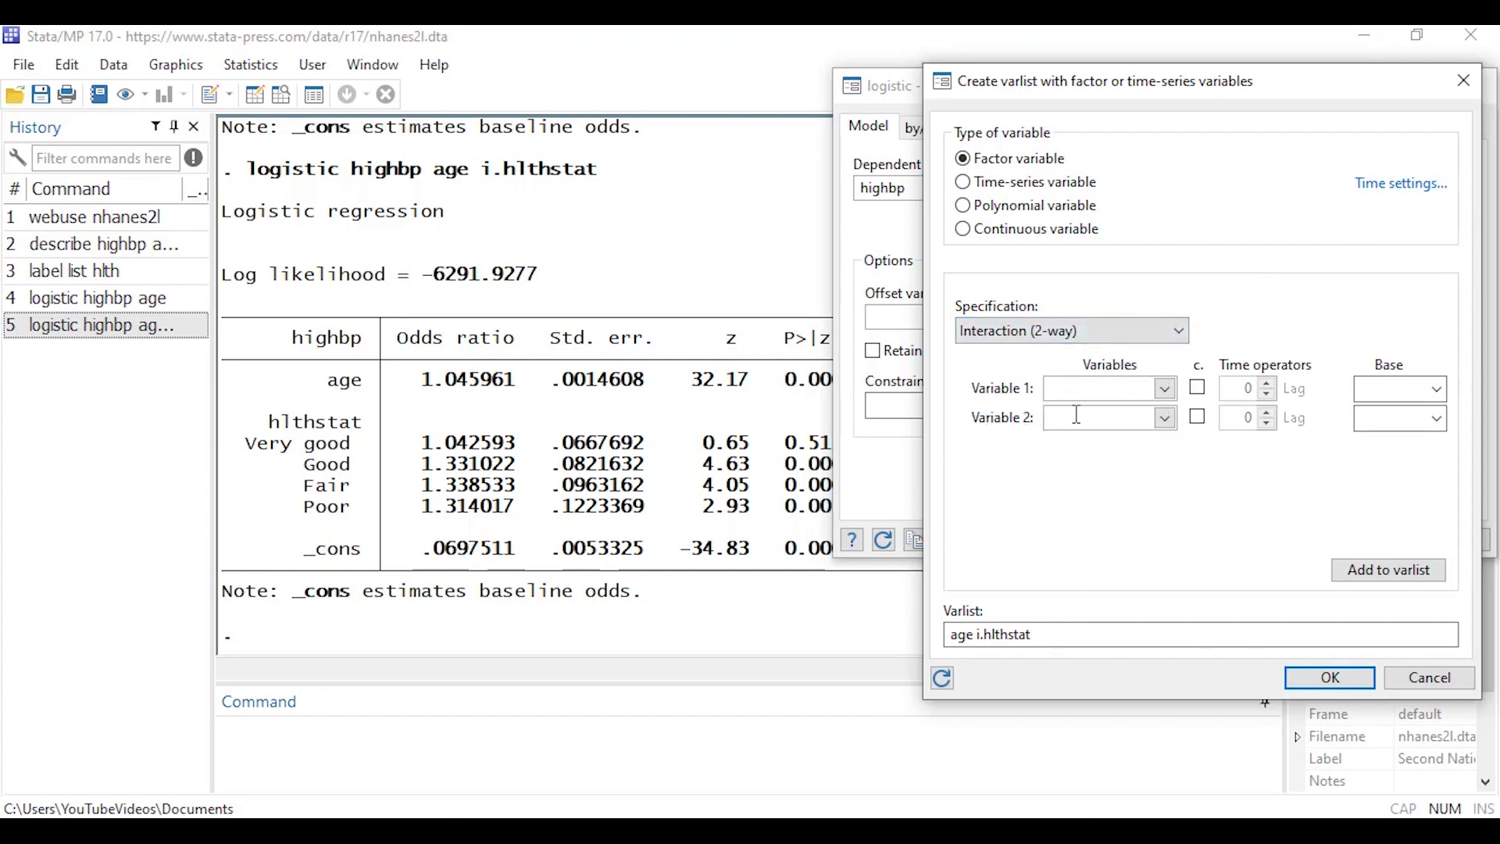
{"action": "left_click", "coordinate": [1163, 390]}
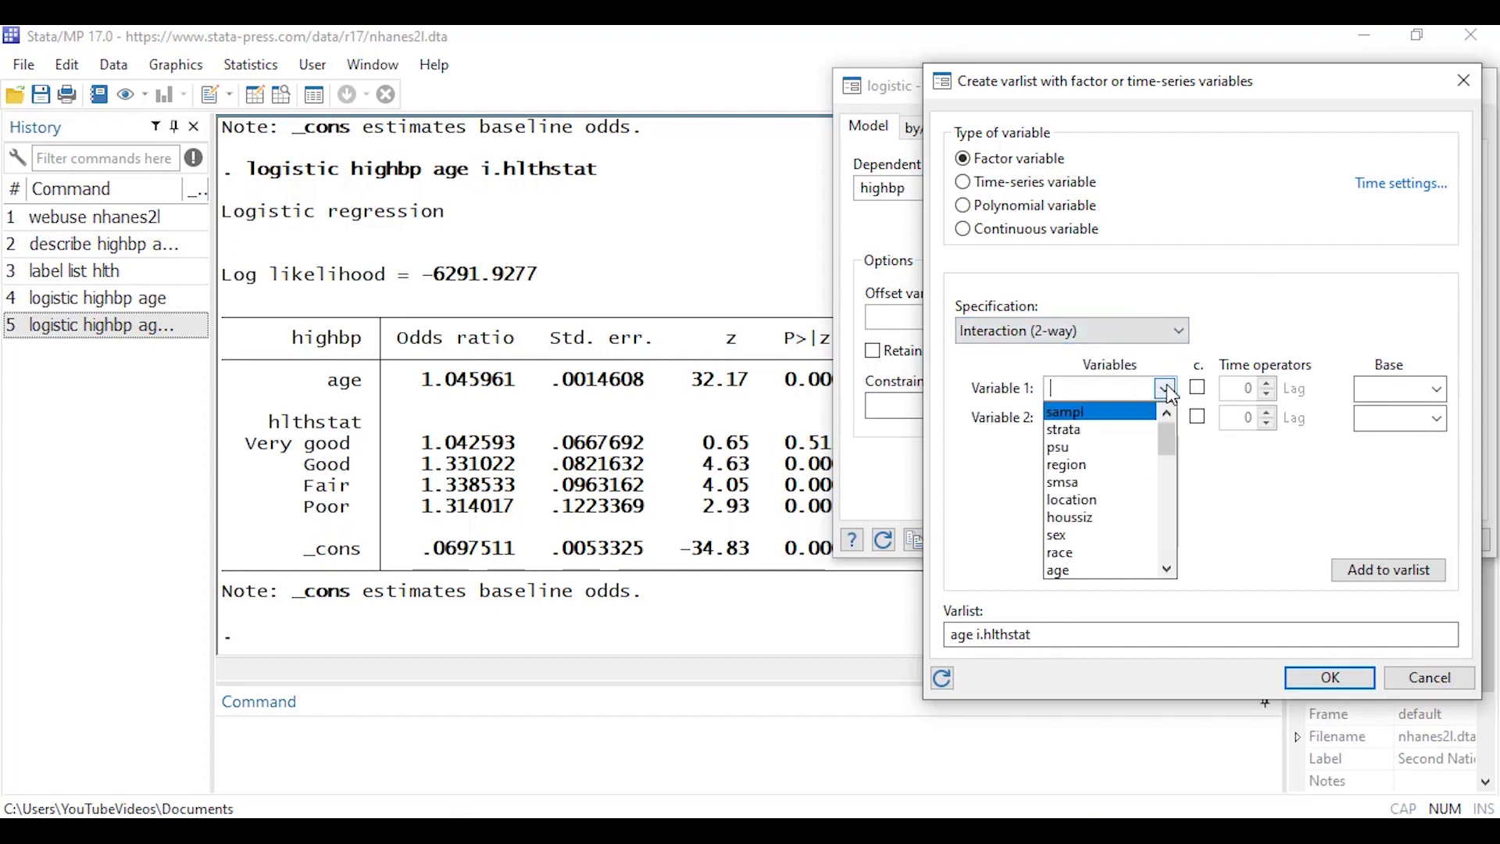
{"action": "left_click", "coordinate": [1114, 570]}
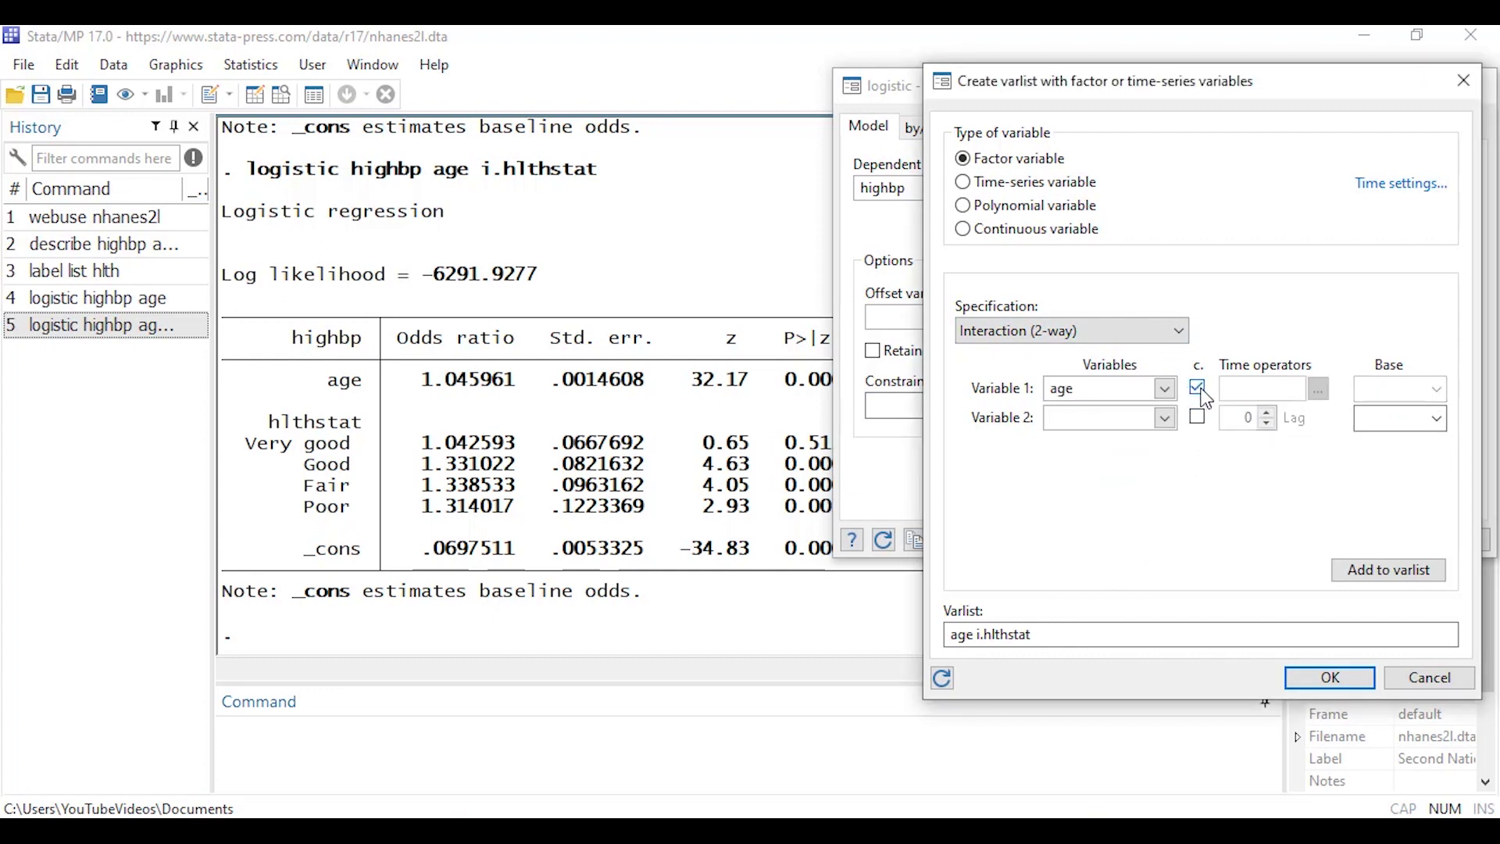
{"action": "left_click", "coordinate": [1169, 420]}
{"action": "scroll", "coordinate": [1124, 521], "scroll_direction": "down", "scroll_amount": 1}
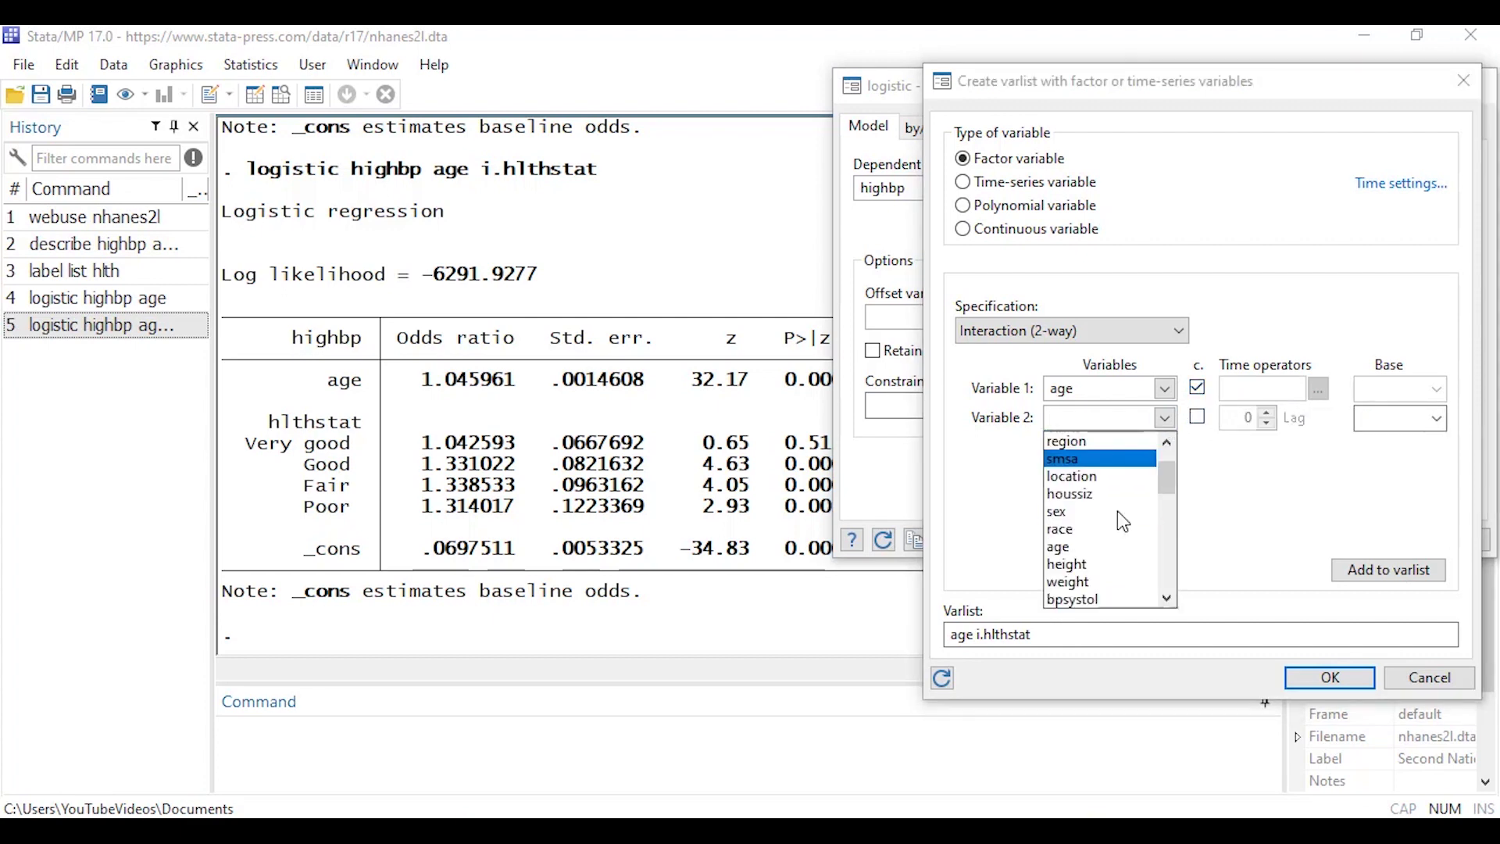
{"action": "scroll", "coordinate": [1117, 511], "scroll_direction": "down", "scroll_amount": 4}
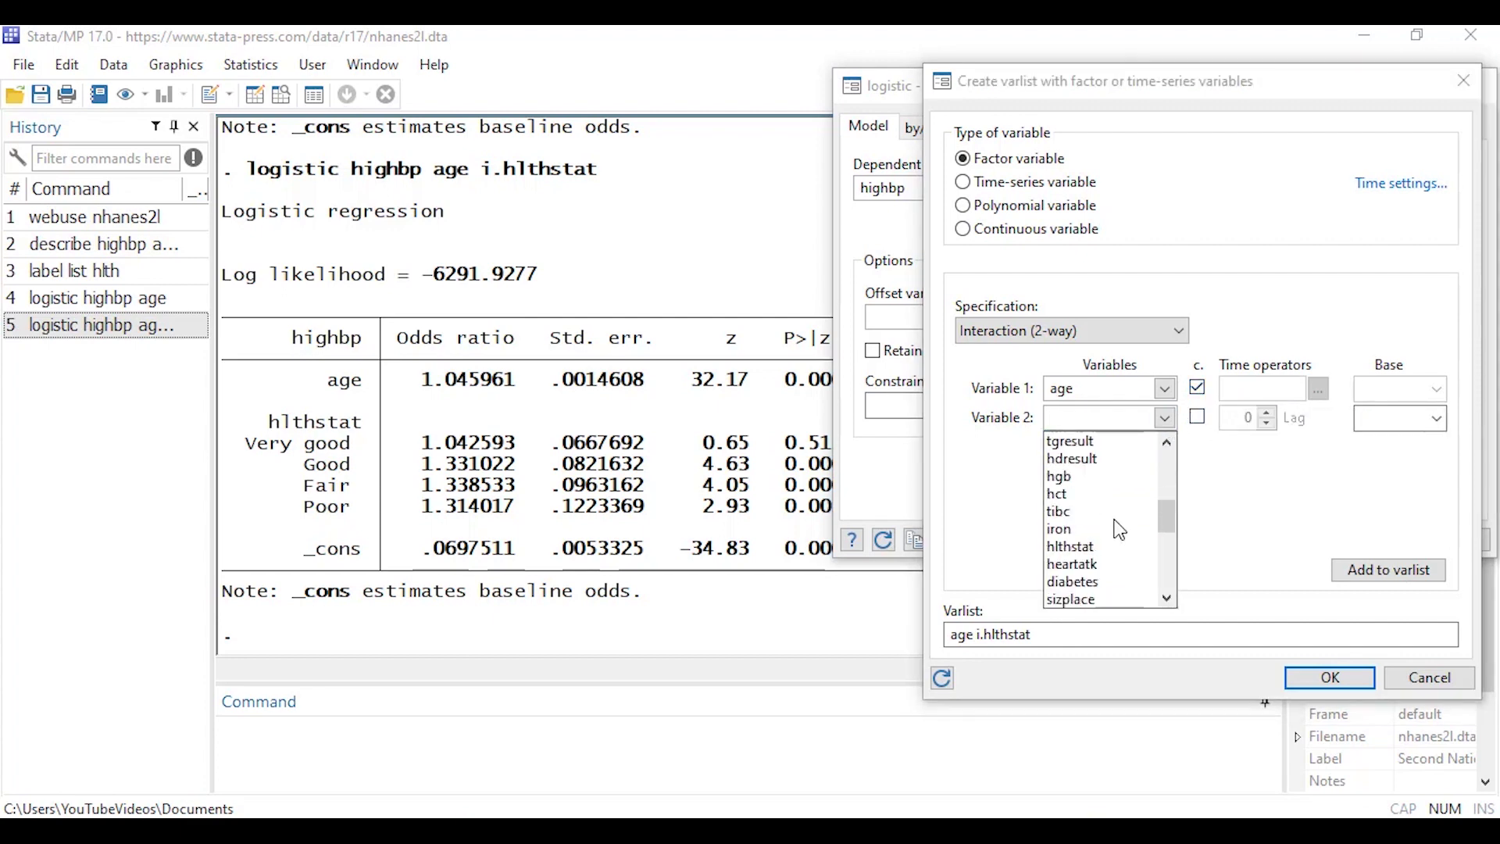
{"action": "left_click", "coordinate": [1108, 547]}
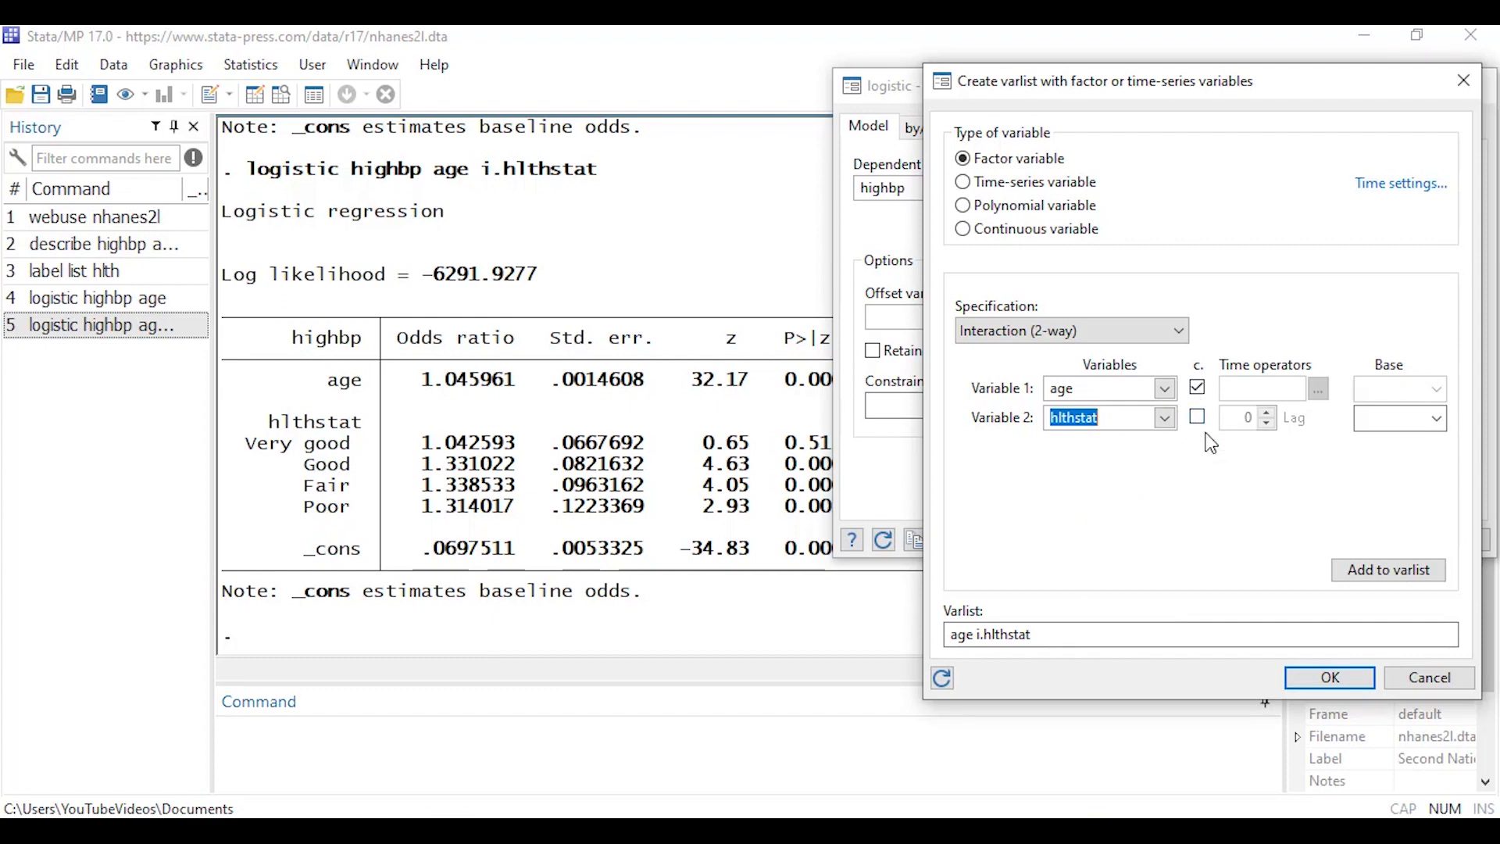
{"action": "left_click", "coordinate": [1381, 570]}
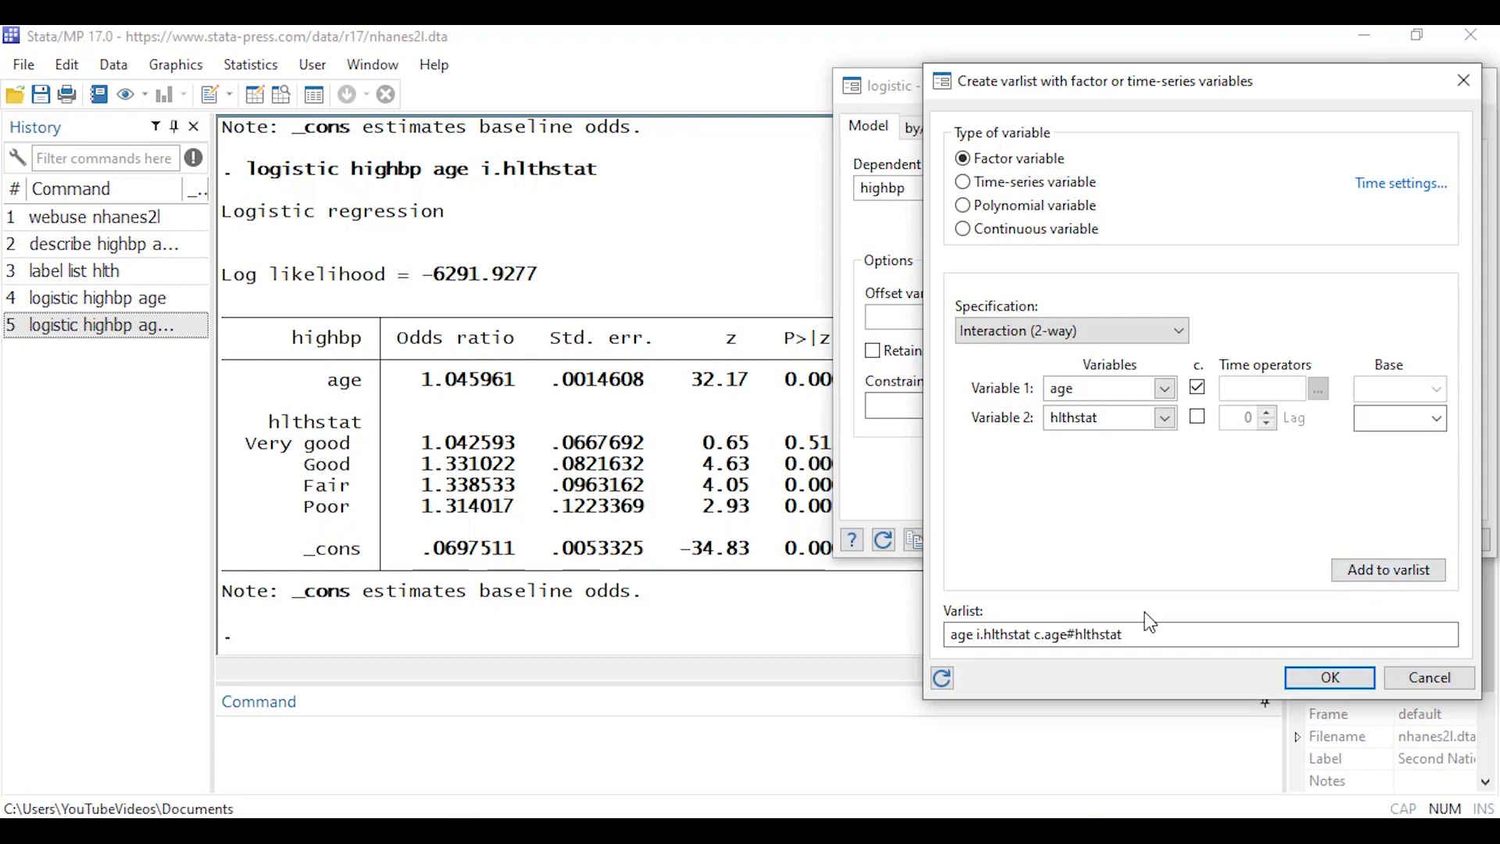
{"action": "left_click", "coordinate": [1337, 679]}
Submit the model with the interaction term, then delete the independent variables text.
{"action": "left_click", "coordinate": [1440, 541]}
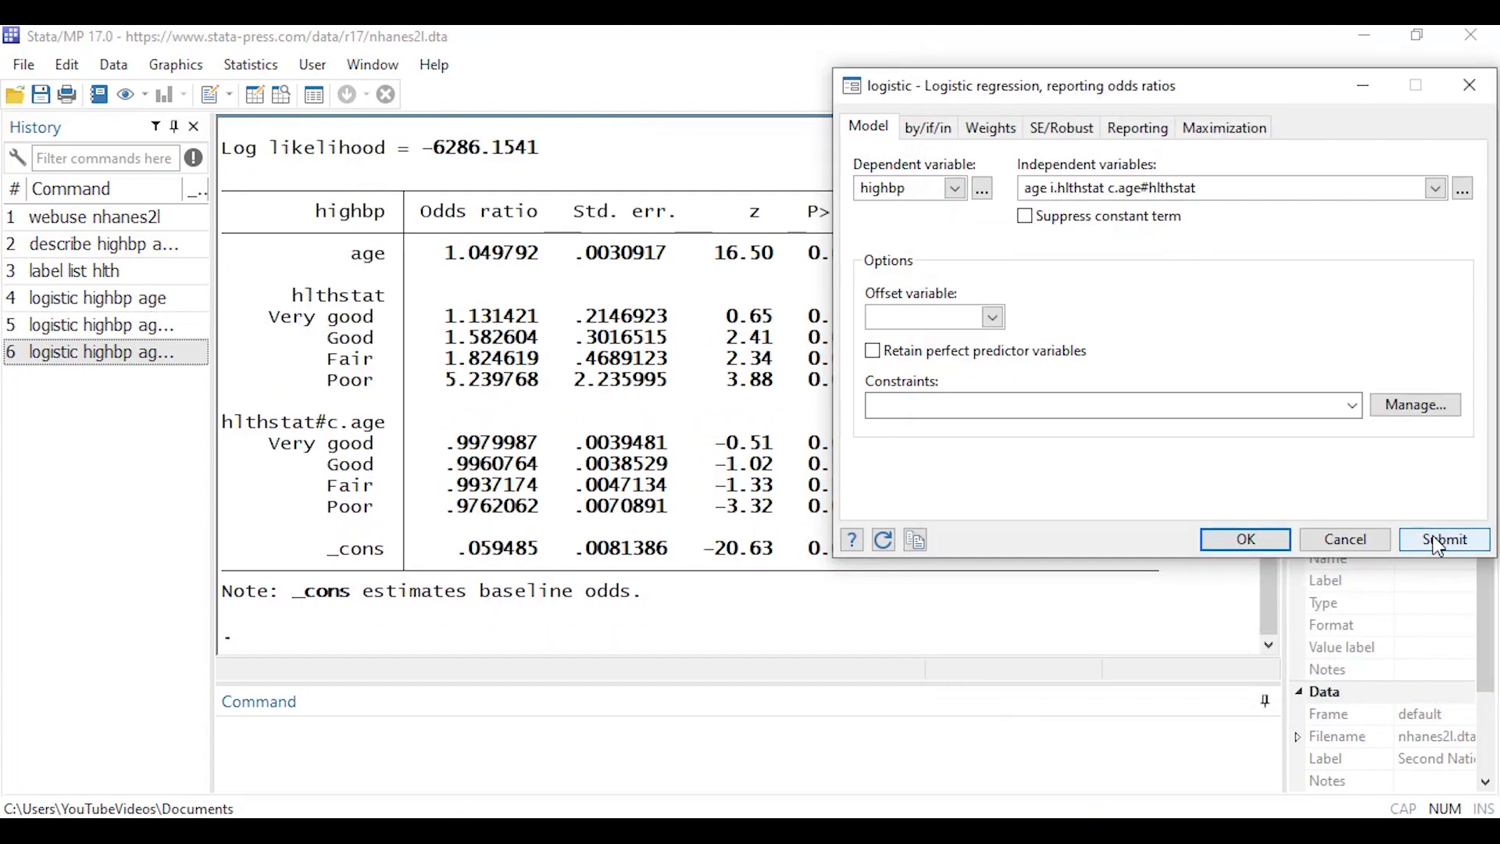
{"action": "scroll", "coordinate": [716, 422], "scroll_direction": "up", "scroll_amount": 2}
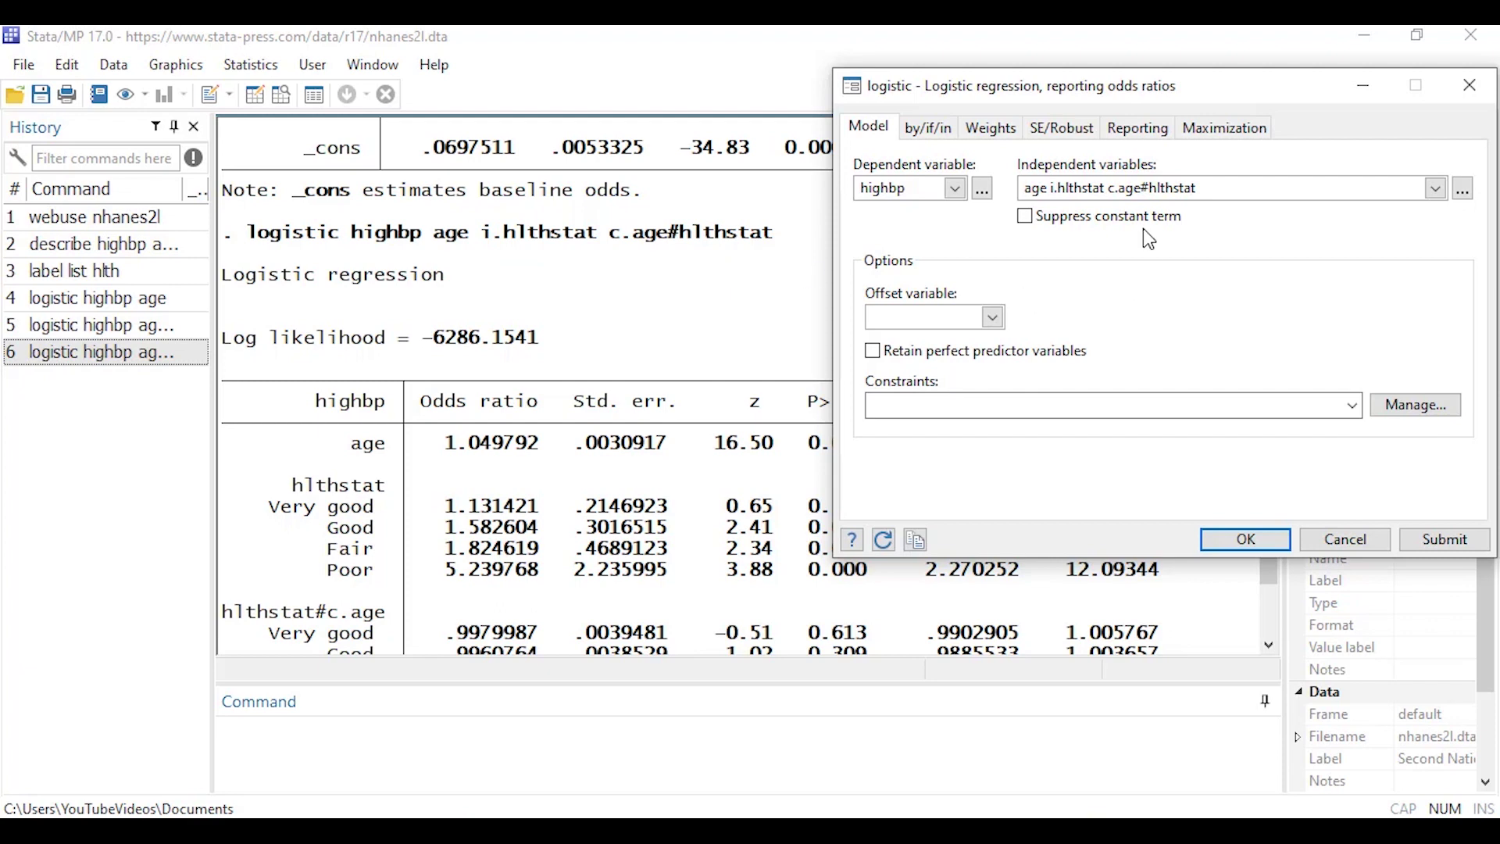
{"action": "left_click_drag", "start_coordinate": [1211, 189], "coordinate": [1011, 189]}
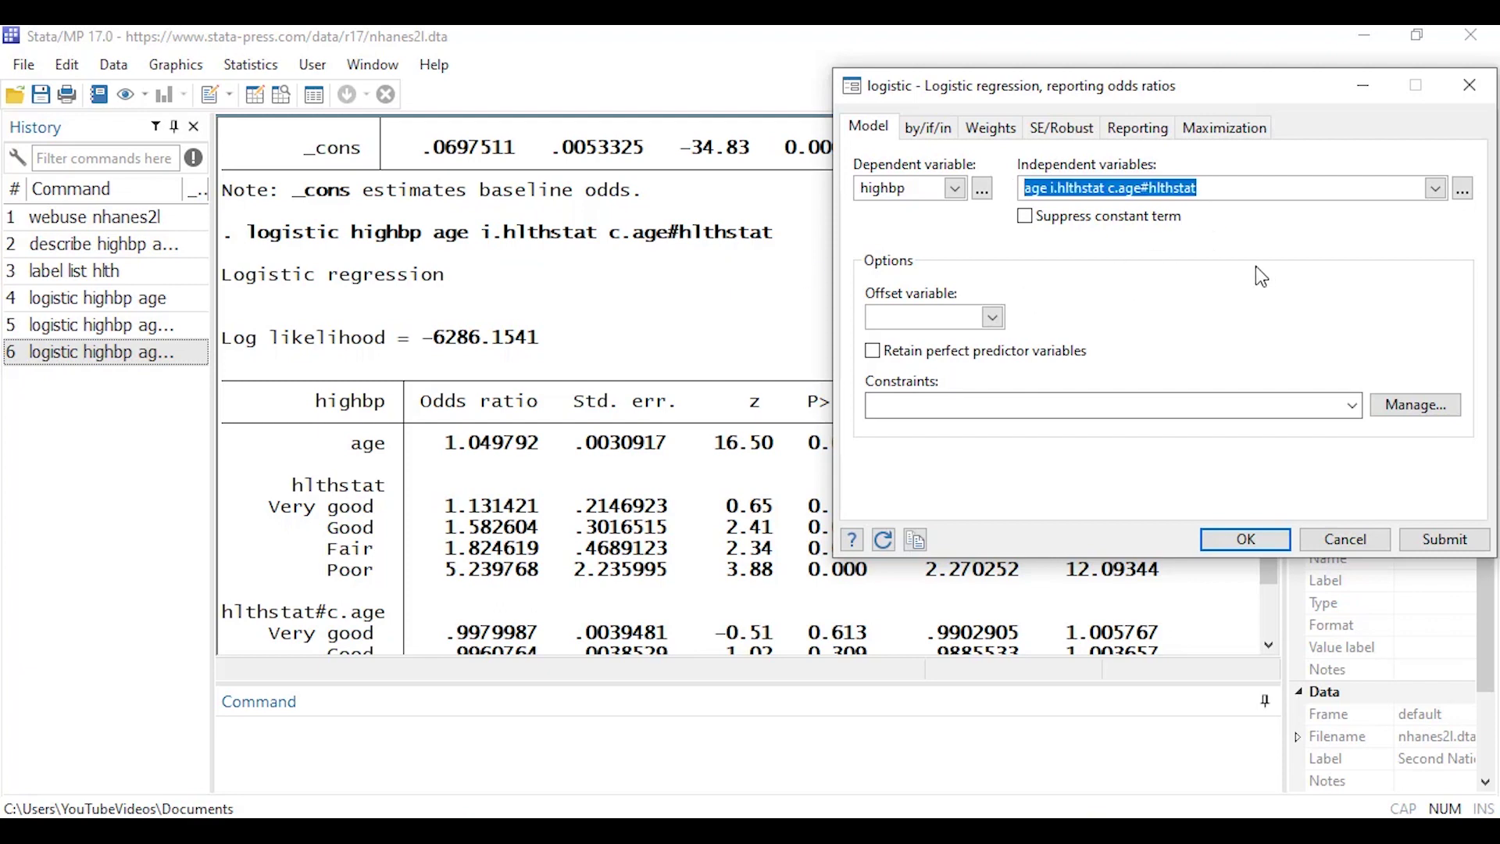
{"action": "key", "text": "BackSpace"}
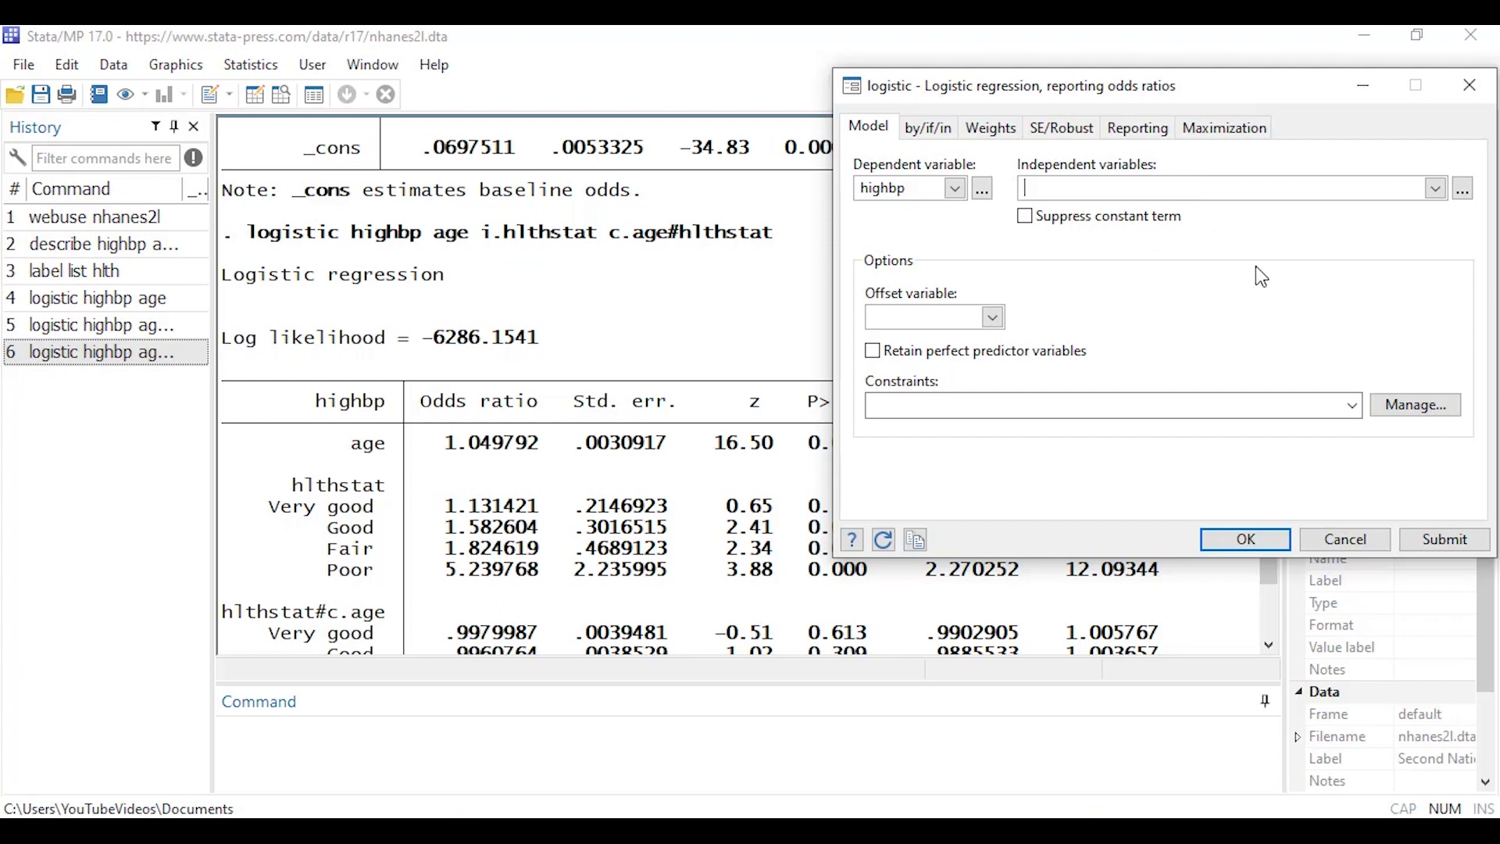
Clear the existing text from the varlist builder's Varlist box.
{"action": "left_click", "coordinate": [1463, 191]}
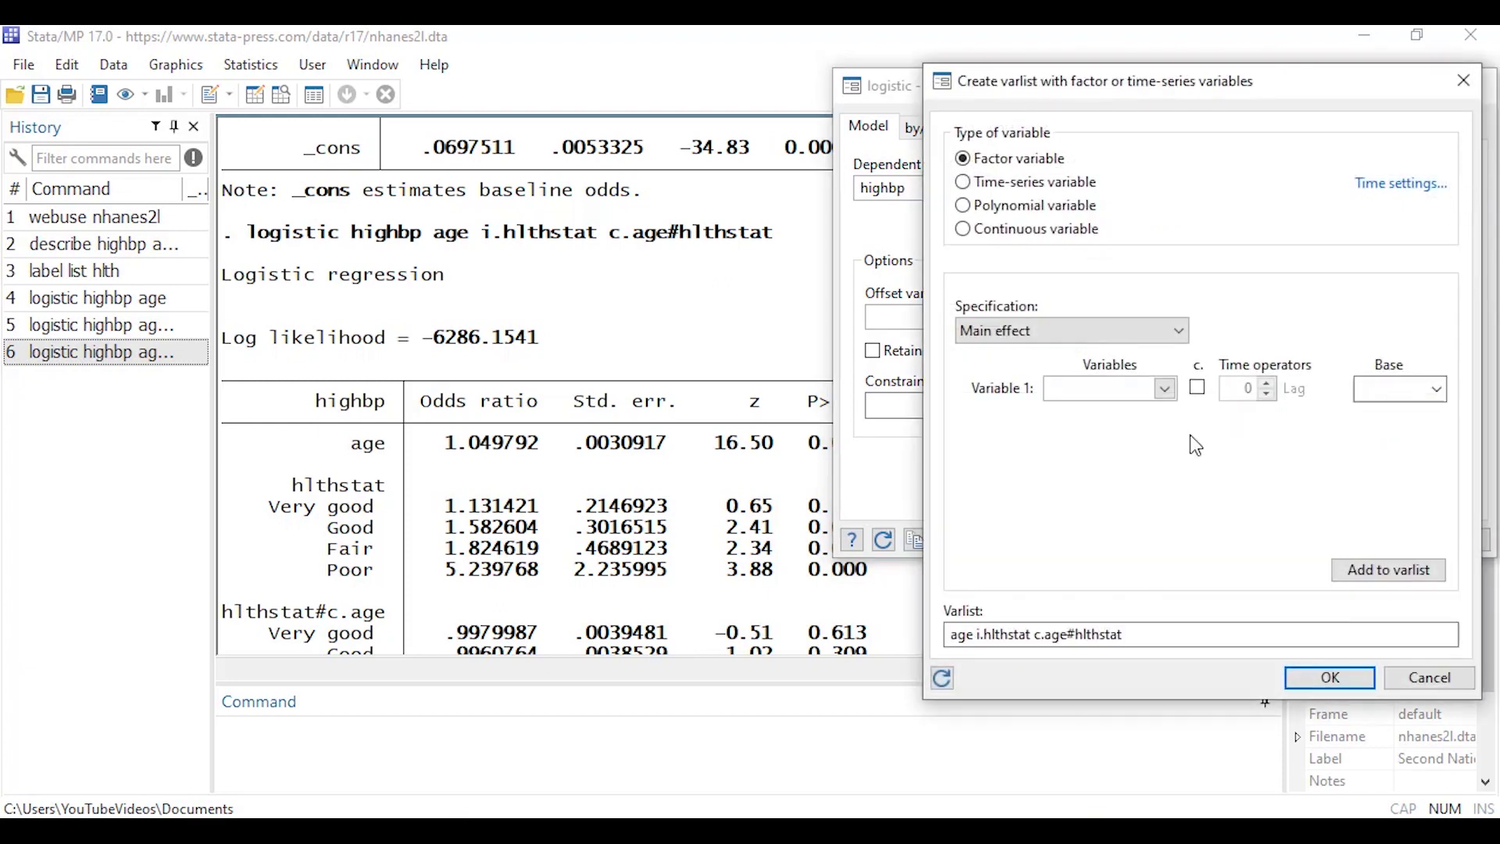
{"action": "left_click_drag", "start_coordinate": [1142, 634], "coordinate": [928, 643]}
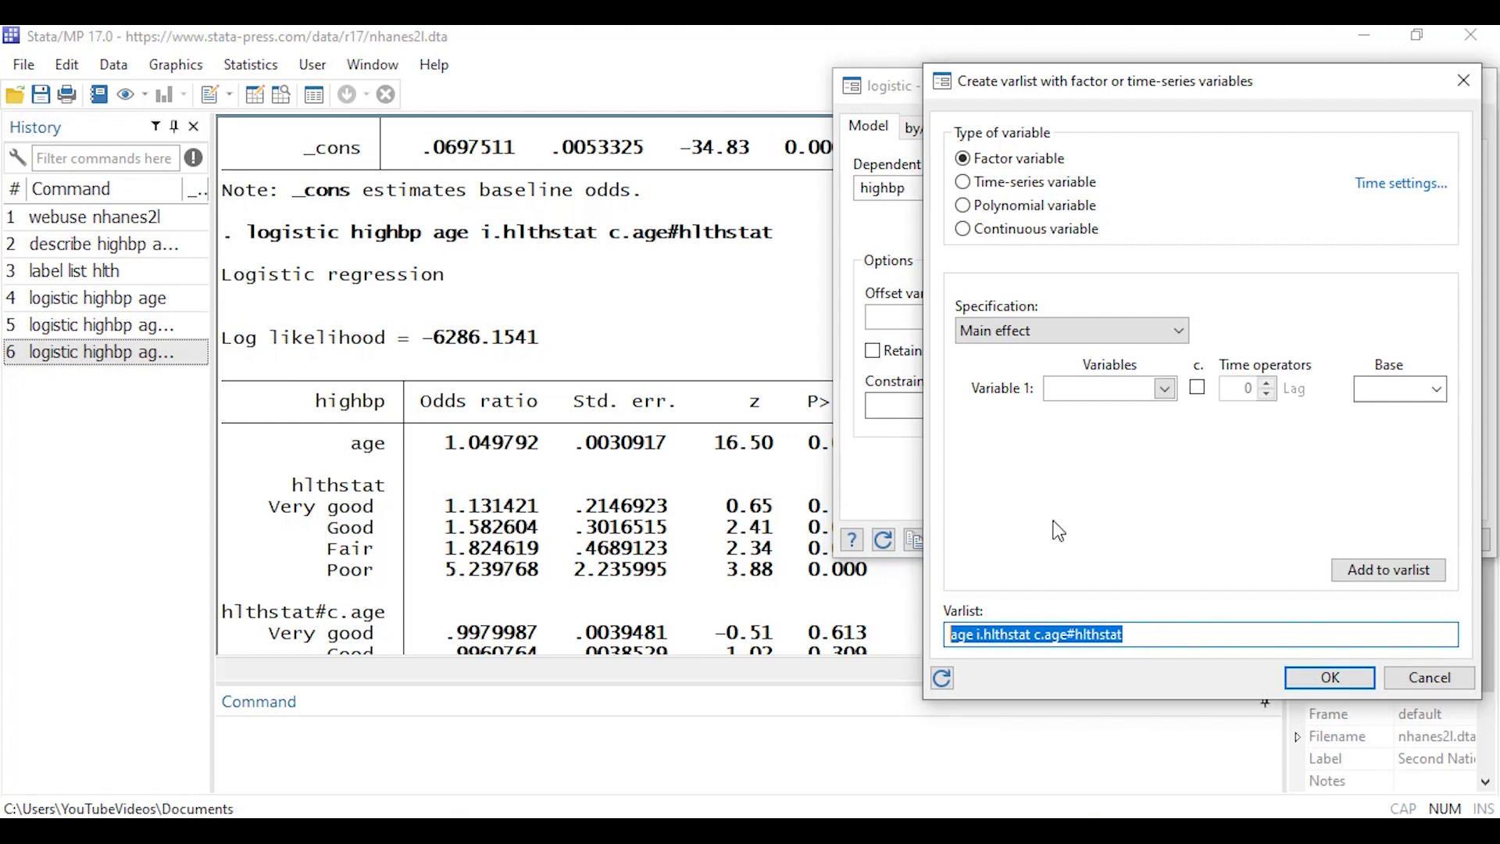
{"action": "key", "text": "Delete"}
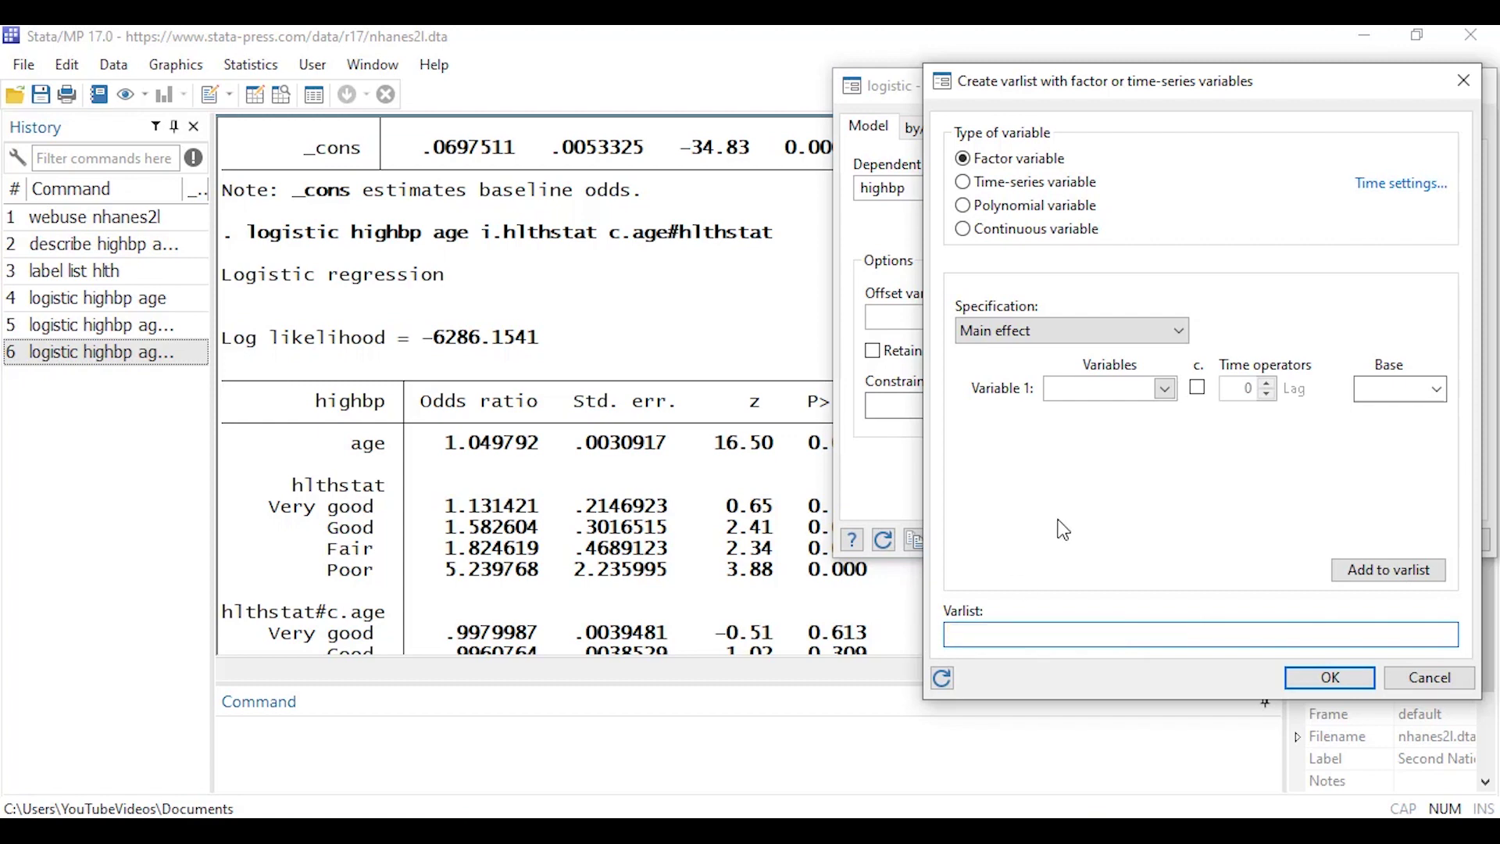
Build the 2-way full factorial c.age##hlthstat and accept it as the independent variables.
{"action": "left_click", "coordinate": [1175, 333]}
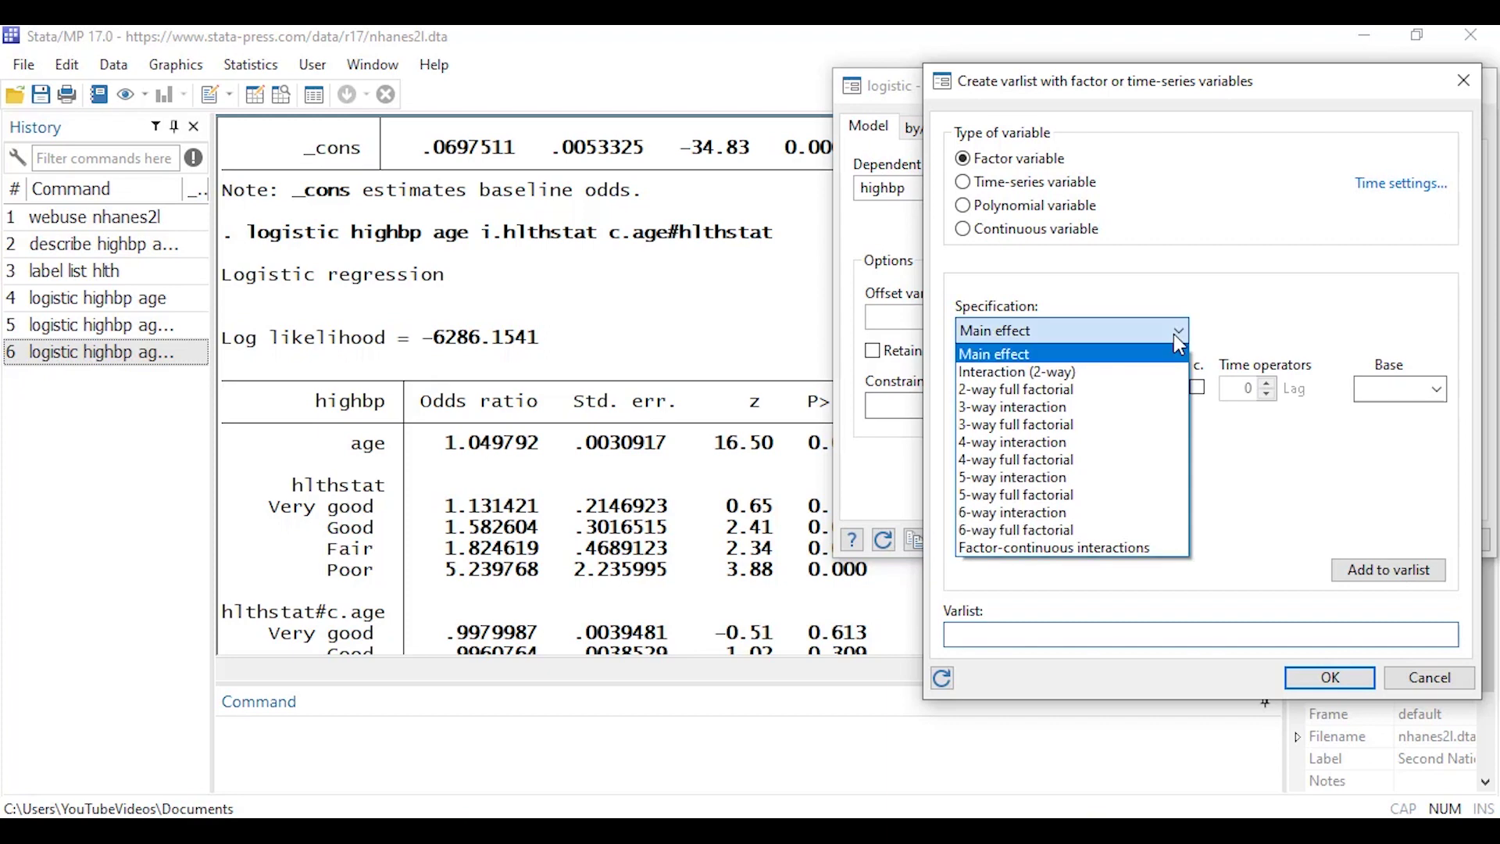
{"action": "left_click", "coordinate": [1112, 399]}
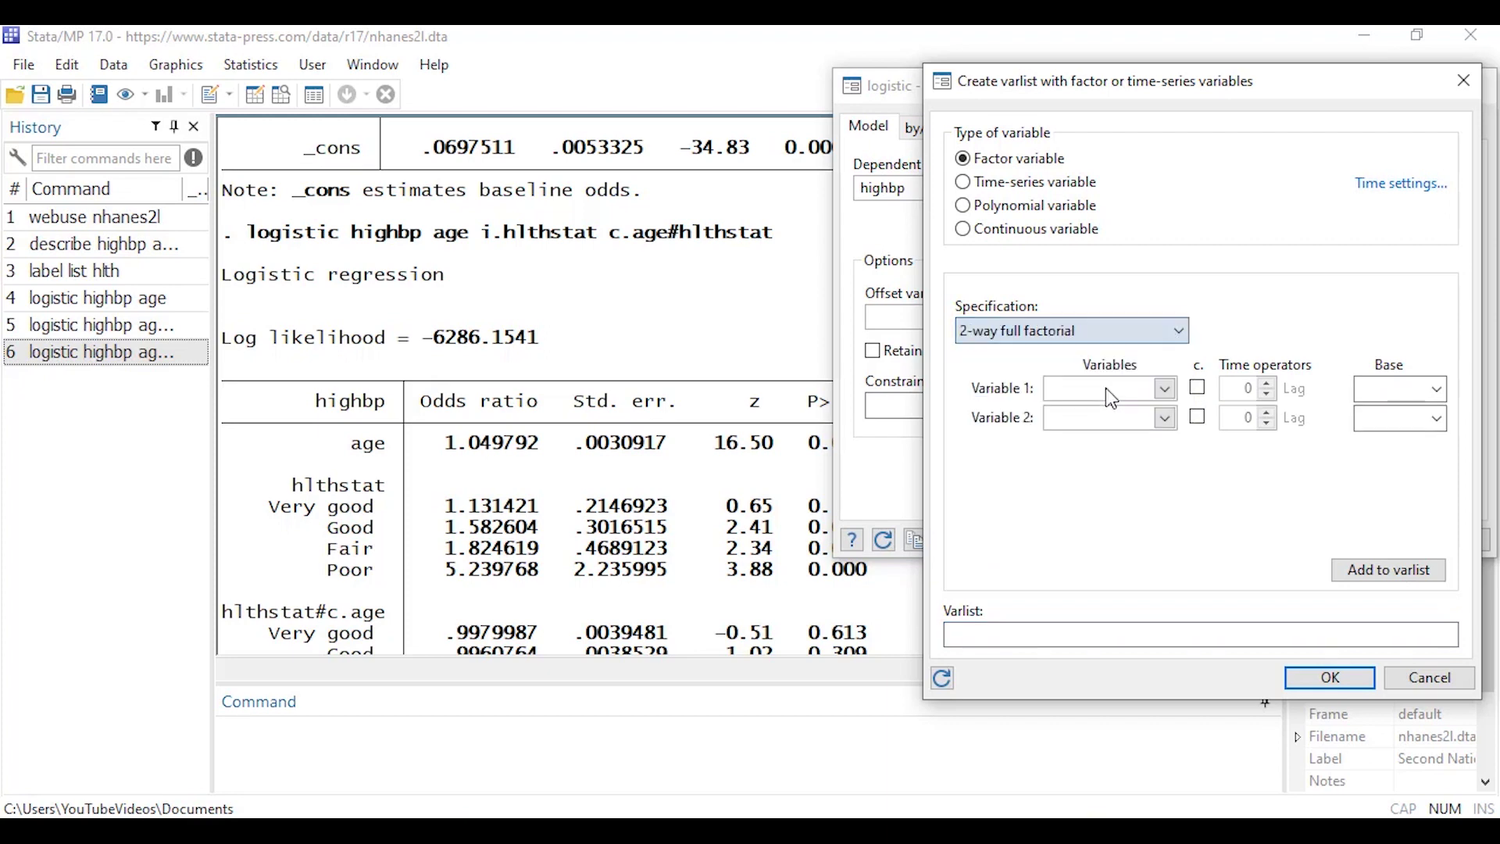
{"action": "left_click", "coordinate": [1168, 390]}
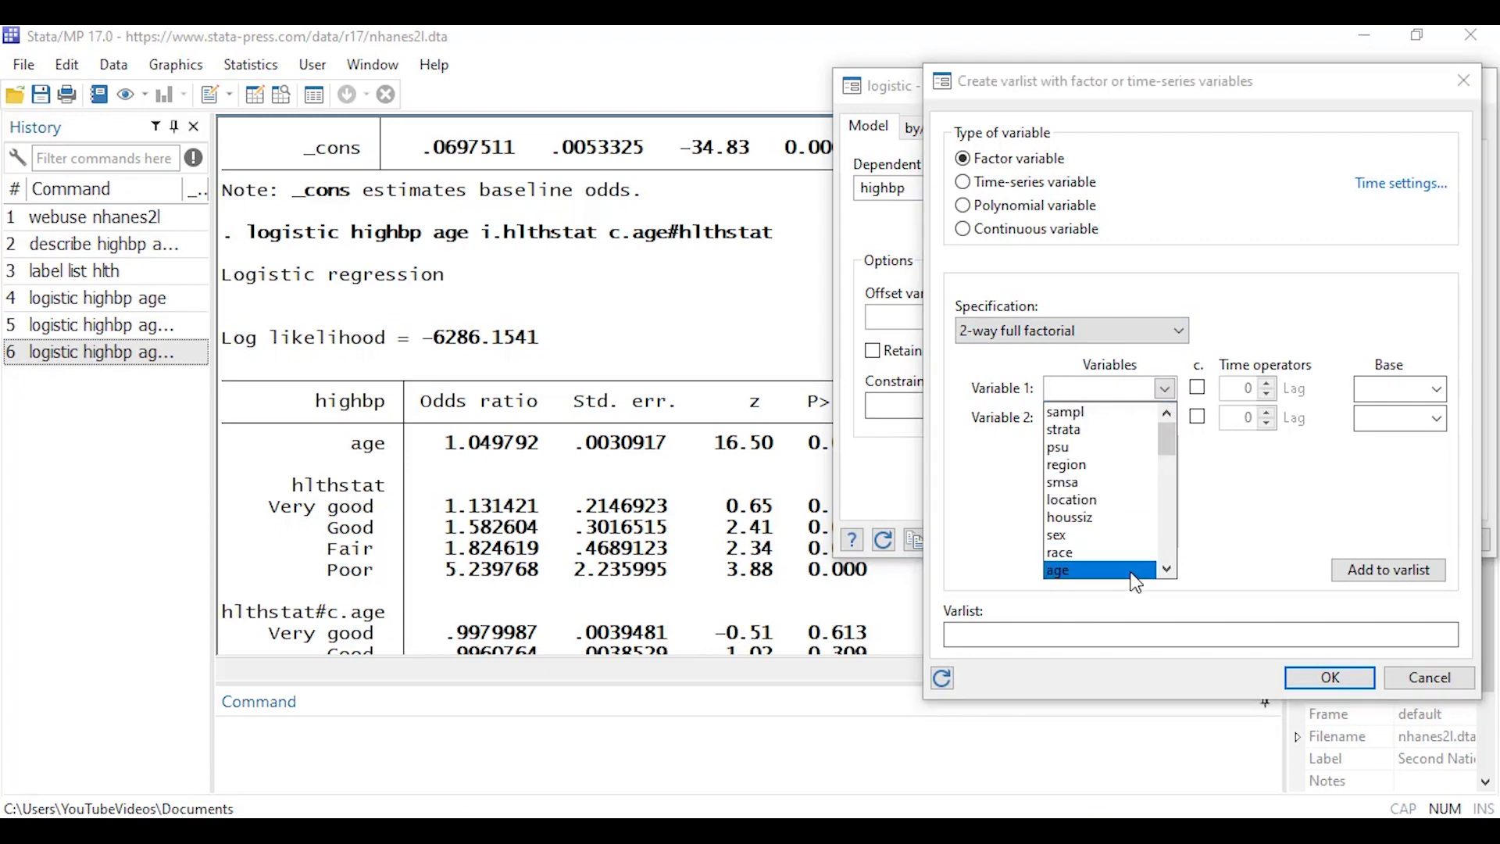
{"action": "left_click", "coordinate": [1138, 570]}
{"action": "left_click", "coordinate": [1198, 387]}
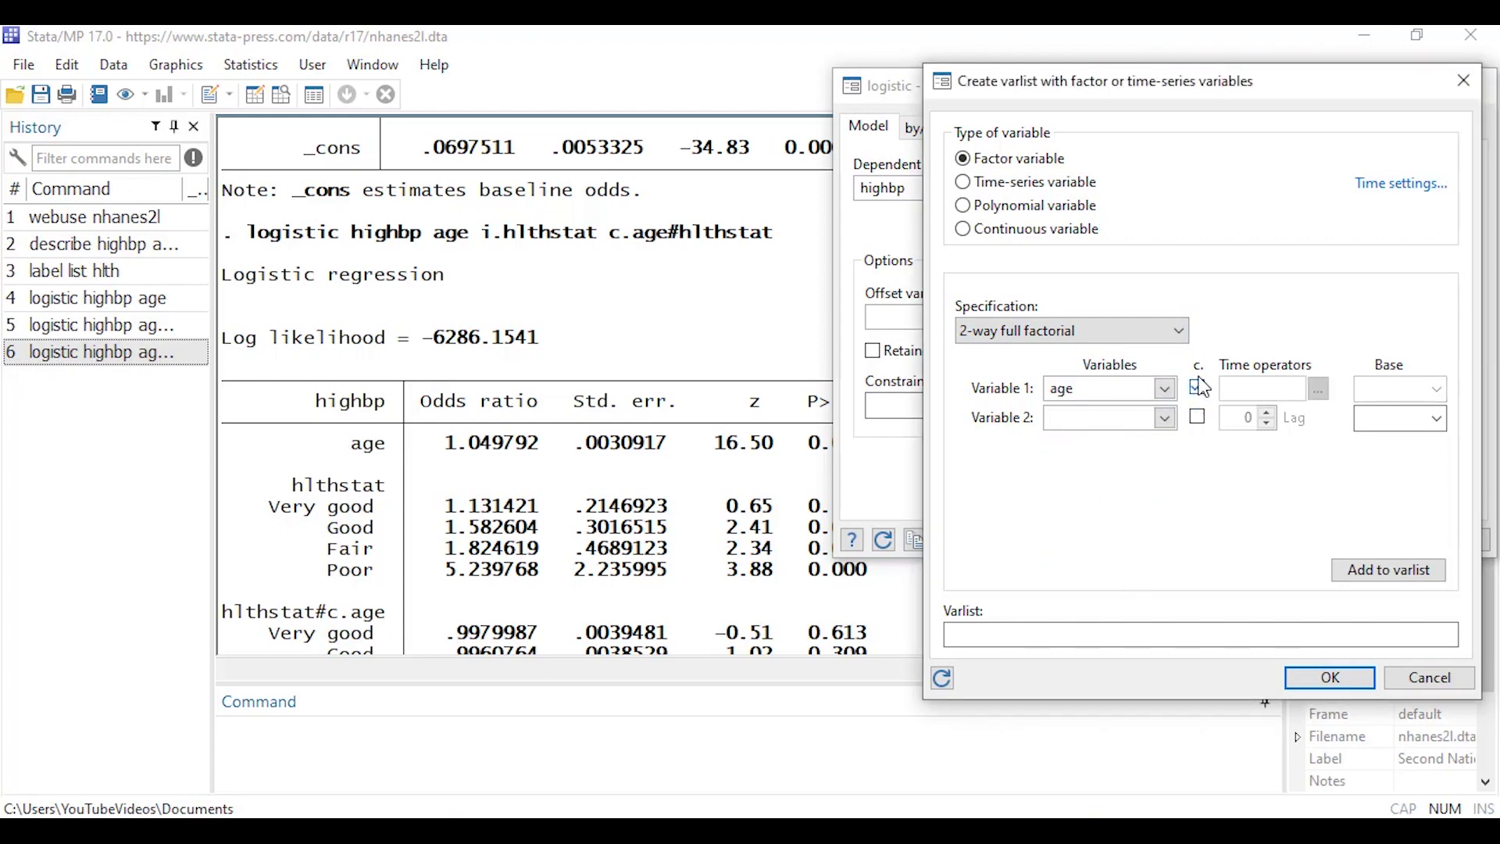
{"action": "left_click", "coordinate": [1167, 418]}
{"action": "left_click_drag", "start_coordinate": [1168, 463], "coordinate": [1169, 512]}
{"action": "left_click", "coordinate": [1139, 562]}
{"action": "left_click", "coordinate": [1381, 569]}
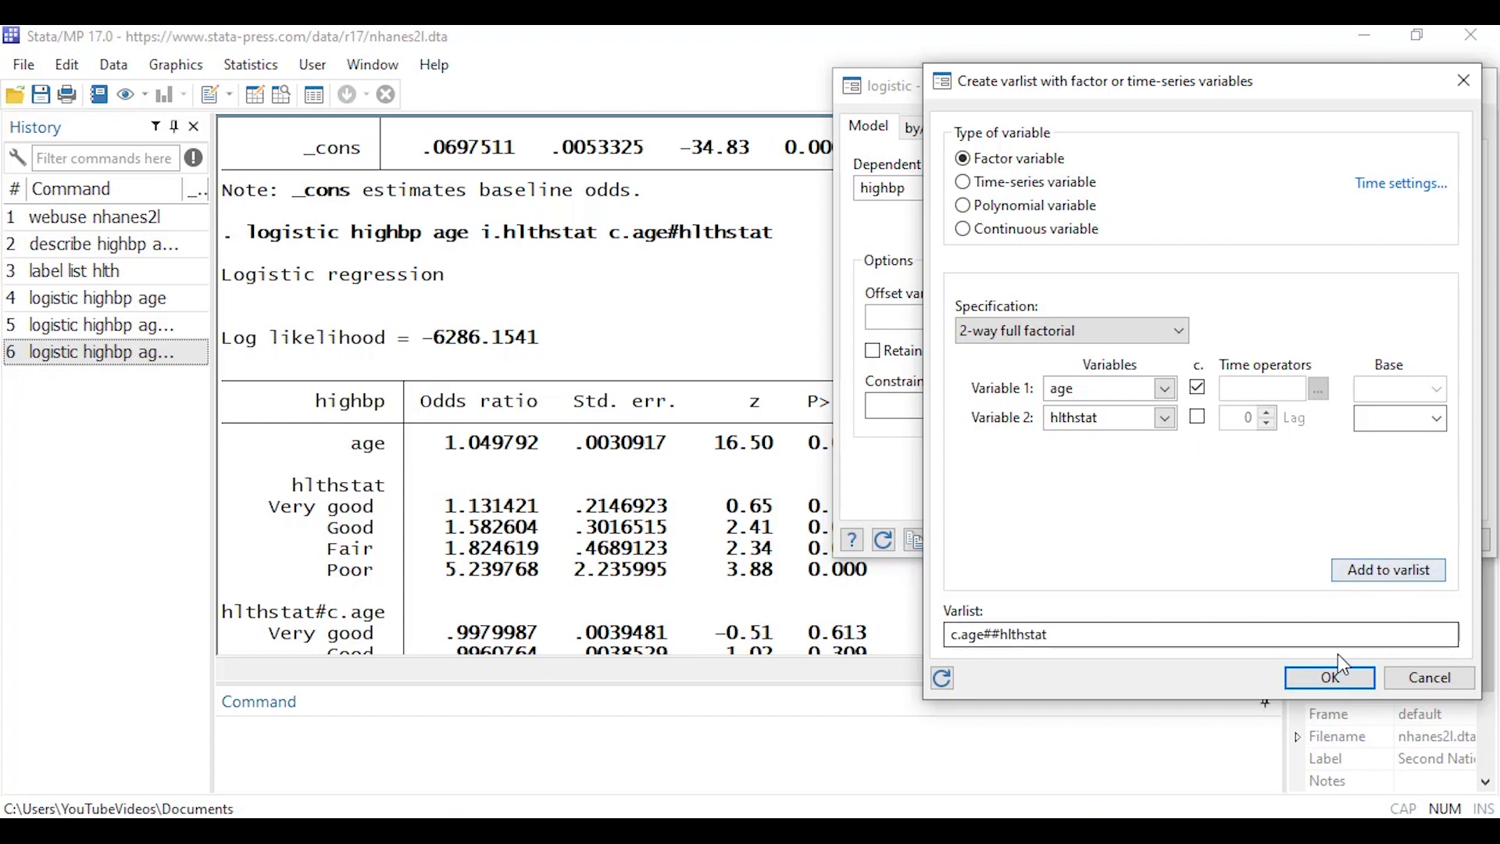
{"action": "left_click", "coordinate": [1354, 687]}
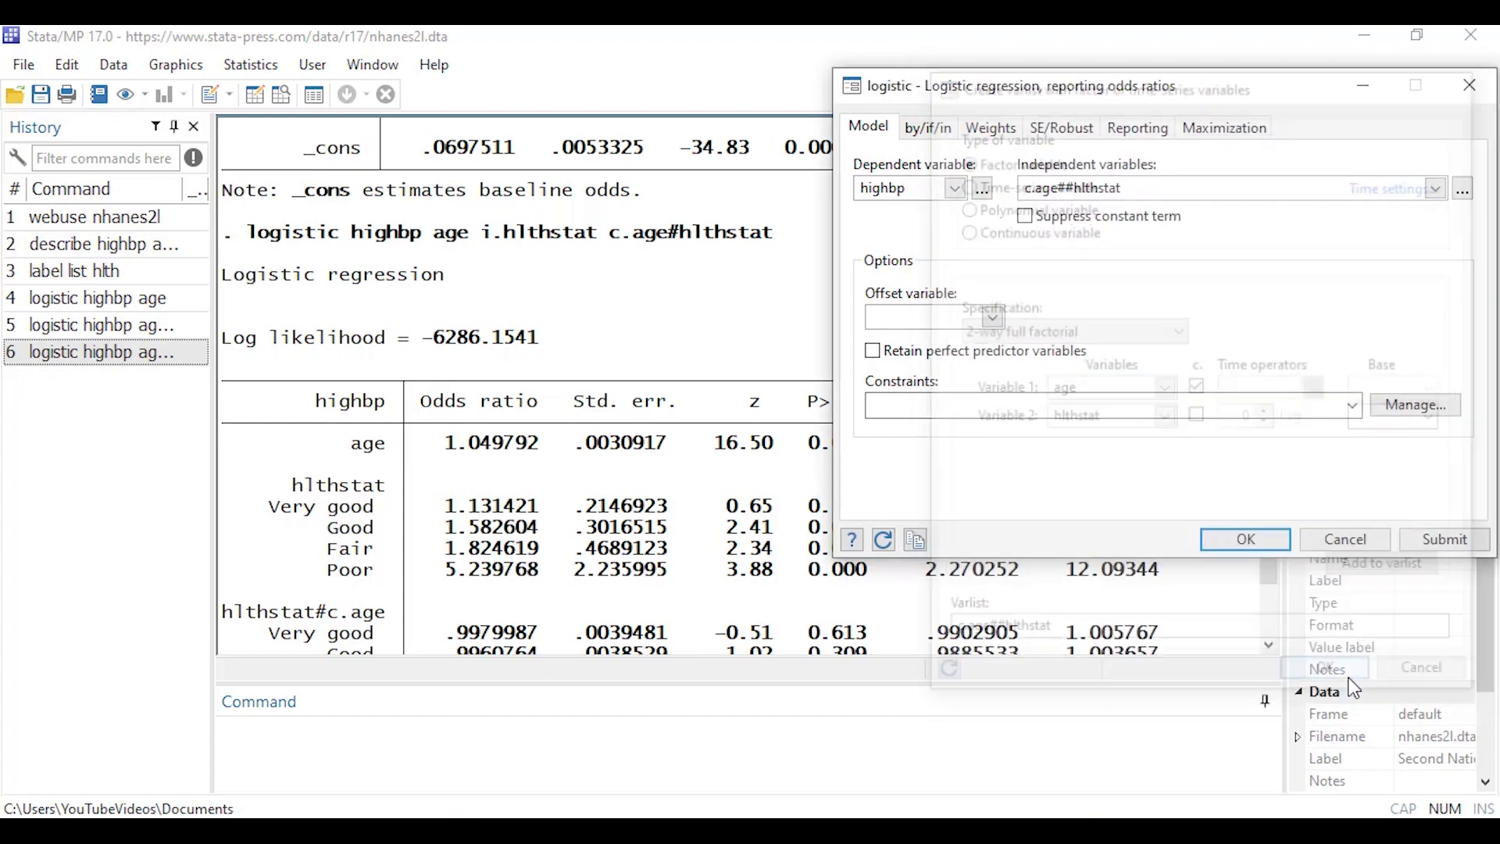
Run logistic highbp c.age##hlthstat (LR chi2(9) = 1509.14) and select its term in Results.
{"action": "left_click", "coordinate": [1241, 538]}
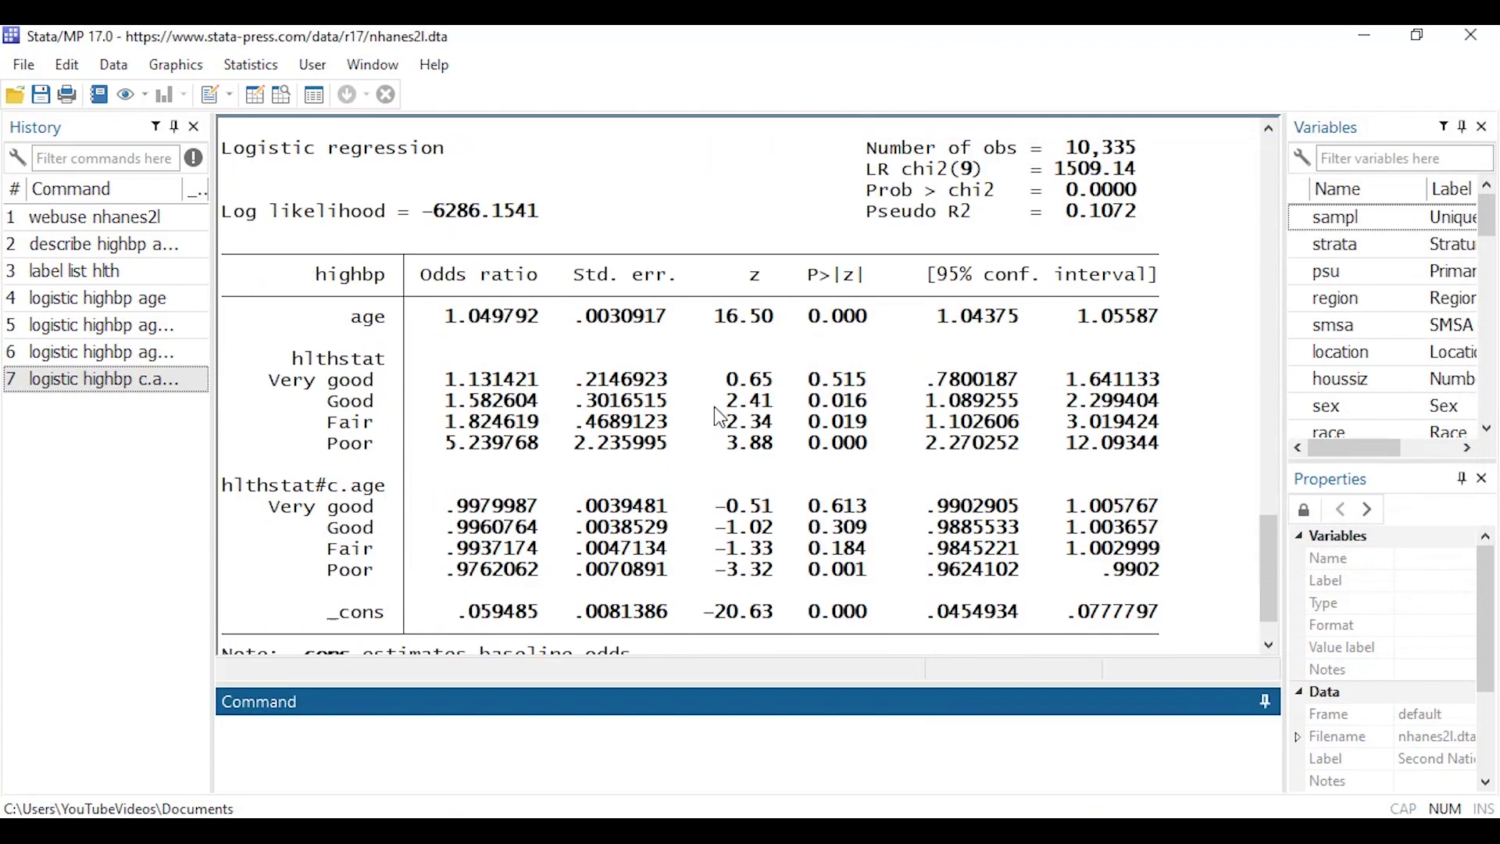
{"action": "scroll", "coordinate": [714, 406], "scroll_direction": "up", "scroll_amount": 2}
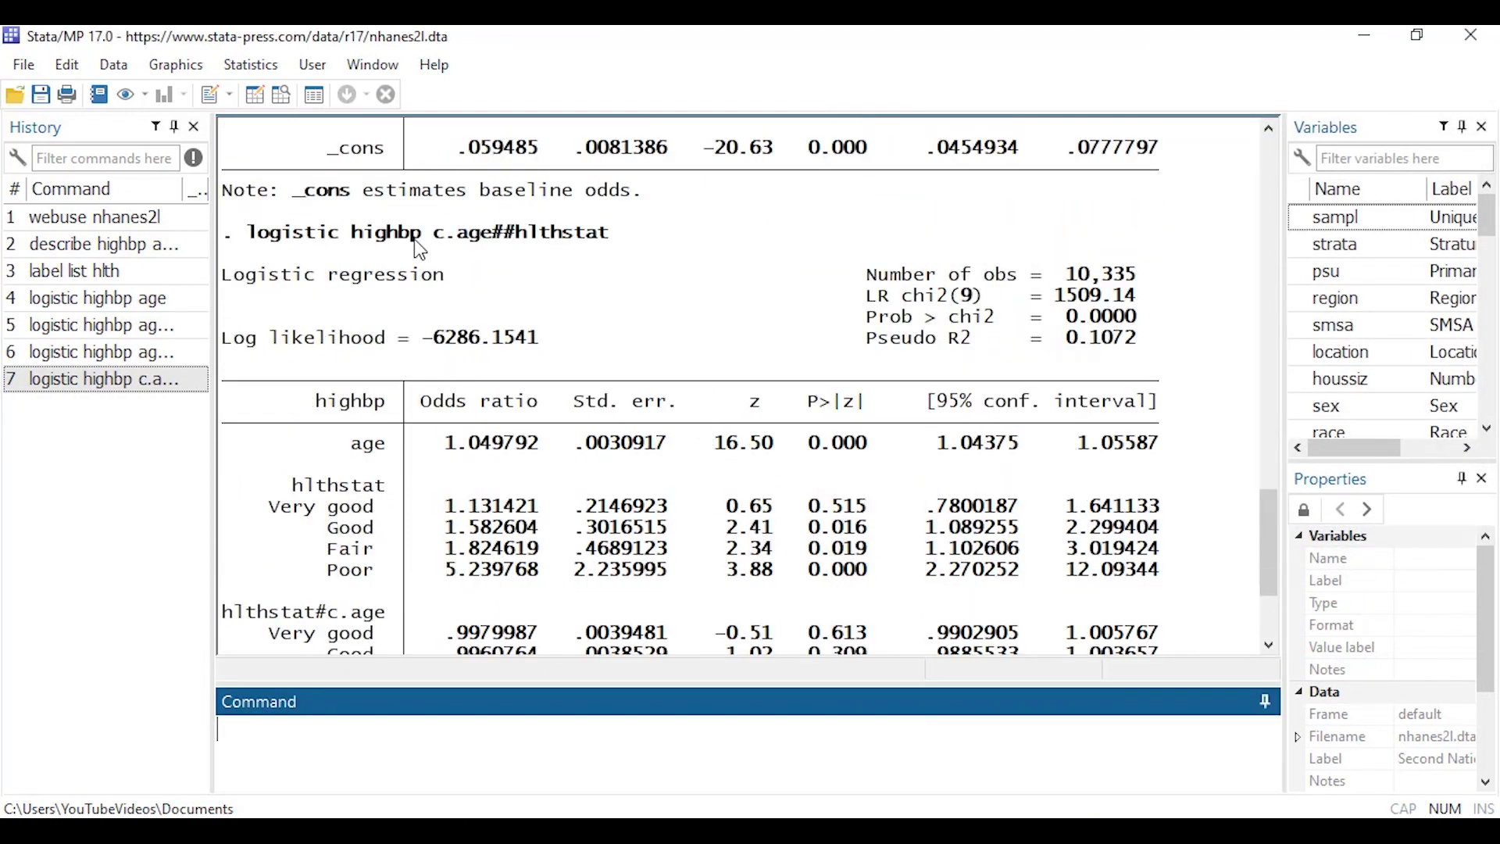
{"action": "left_click", "coordinate": [480, 244]}
{"action": "double_click", "coordinate": [480, 244]}
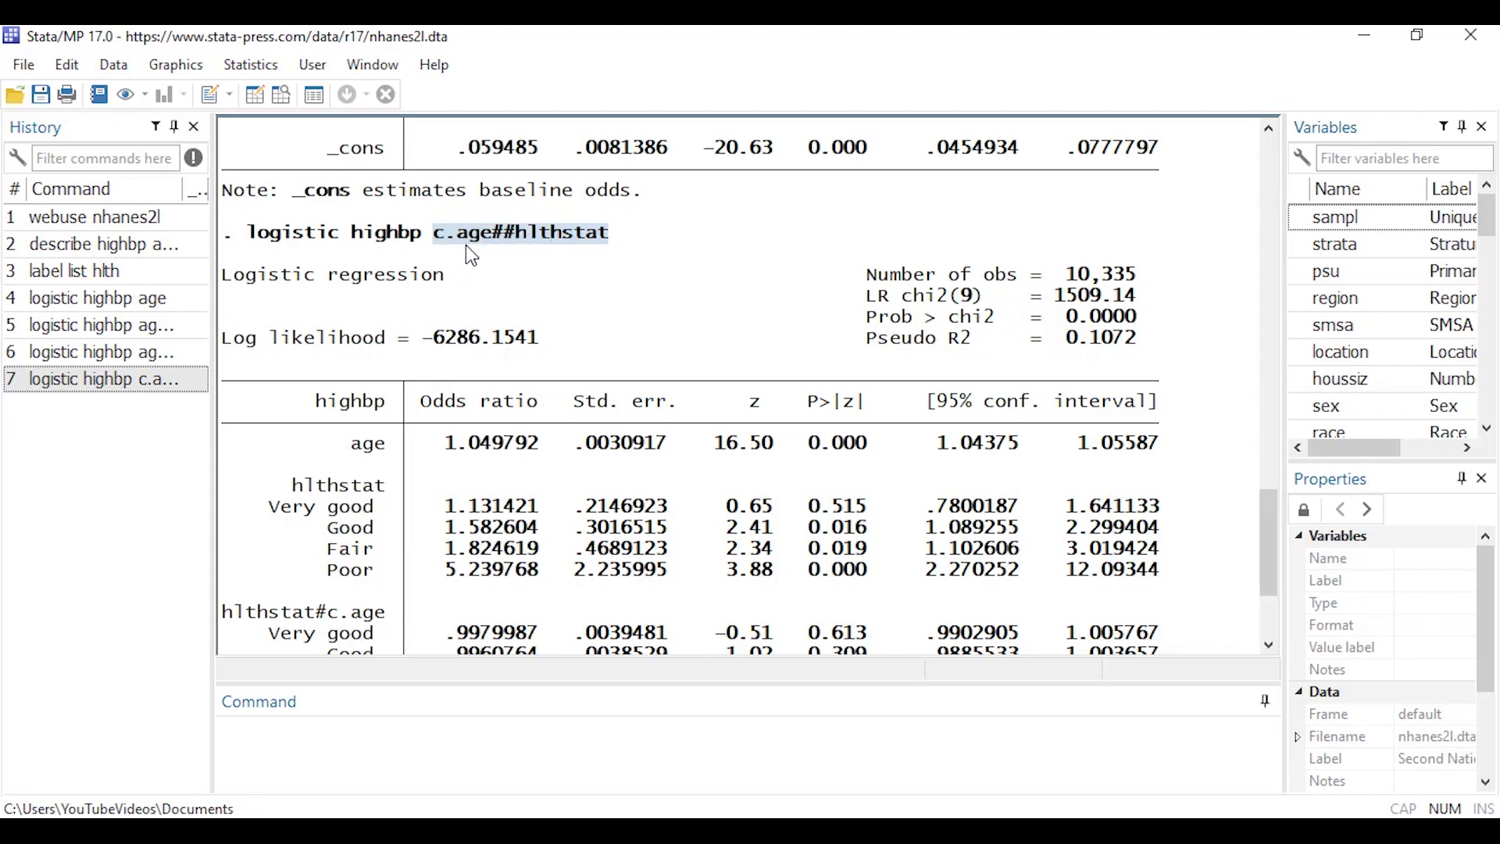
Edit the recalled command to logistic highbp c.age##i.hlthstat and run it.
{"action": "left_click", "coordinate": [543, 227]}
{"action": "left_click", "coordinate": [175, 376]}
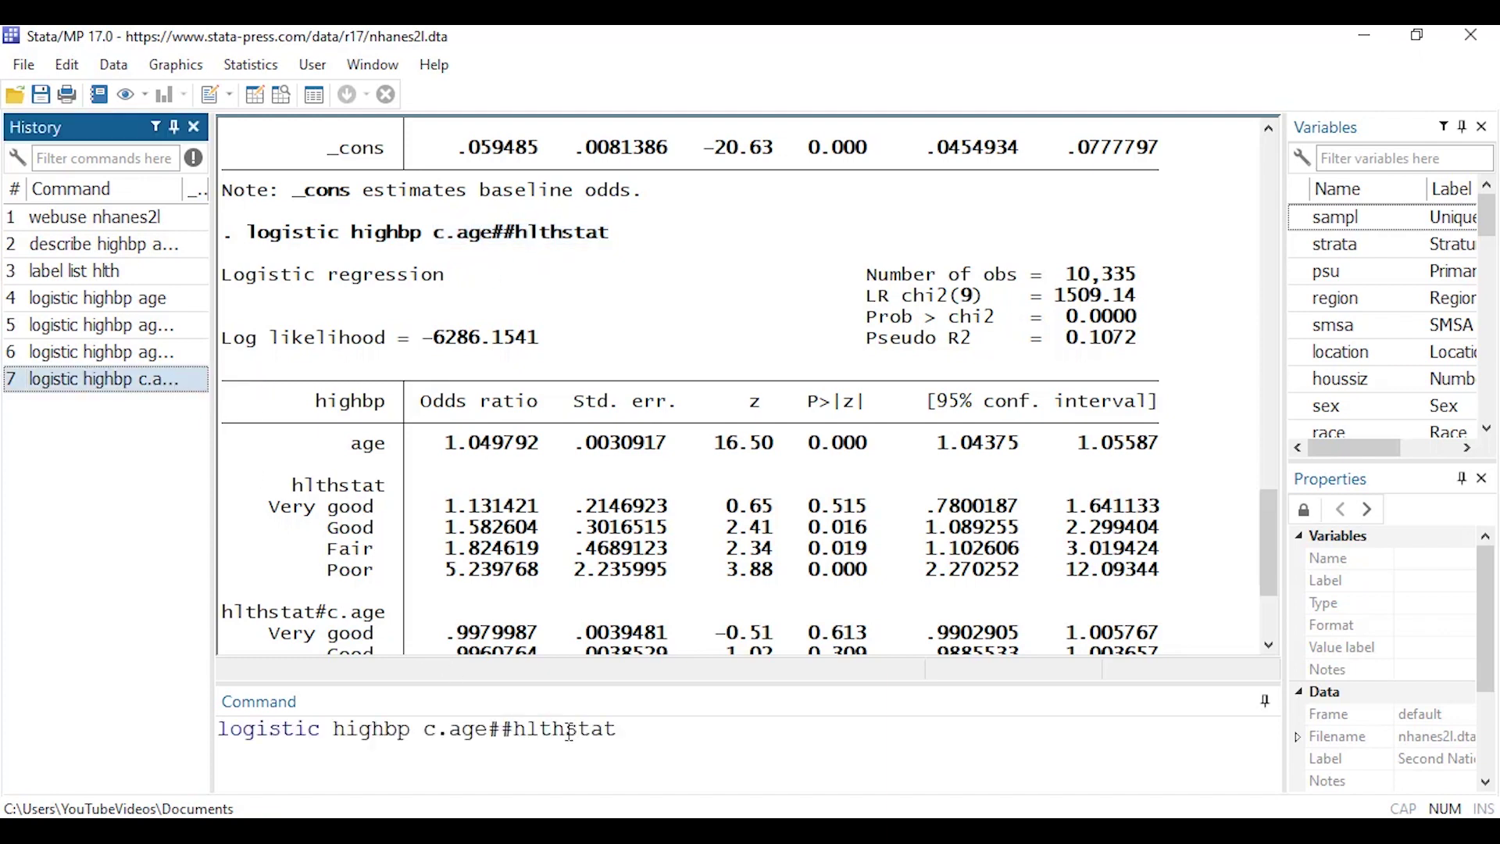
{"action": "left_click", "coordinate": [516, 730]}
{"action": "type", "text": "i."}
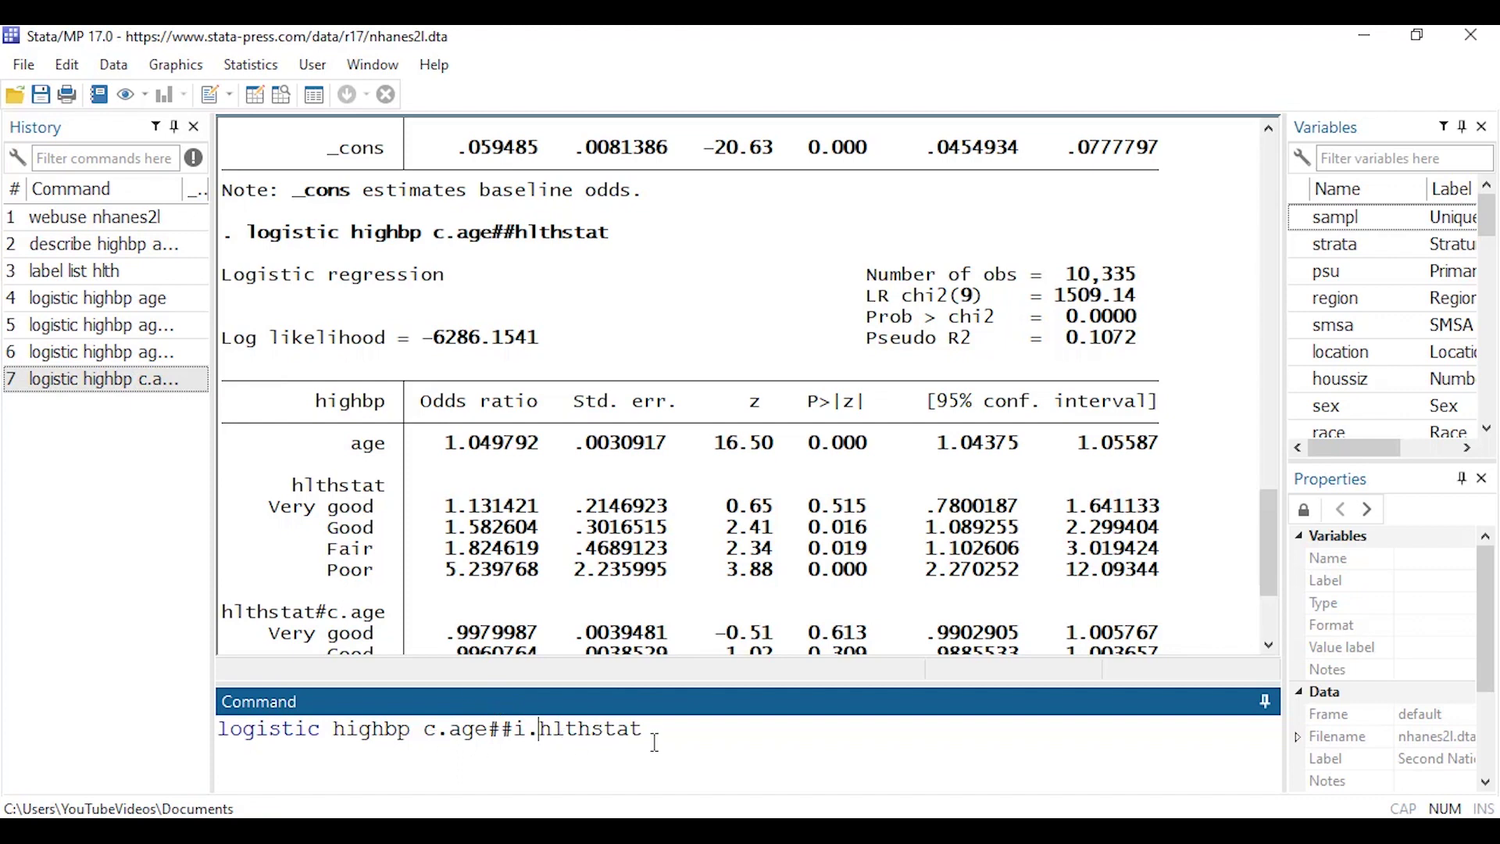
{"action": "left_click", "coordinate": [428, 732]}
{"action": "left_click_drag", "start_coordinate": [428, 732], "coordinate": [642, 736]}
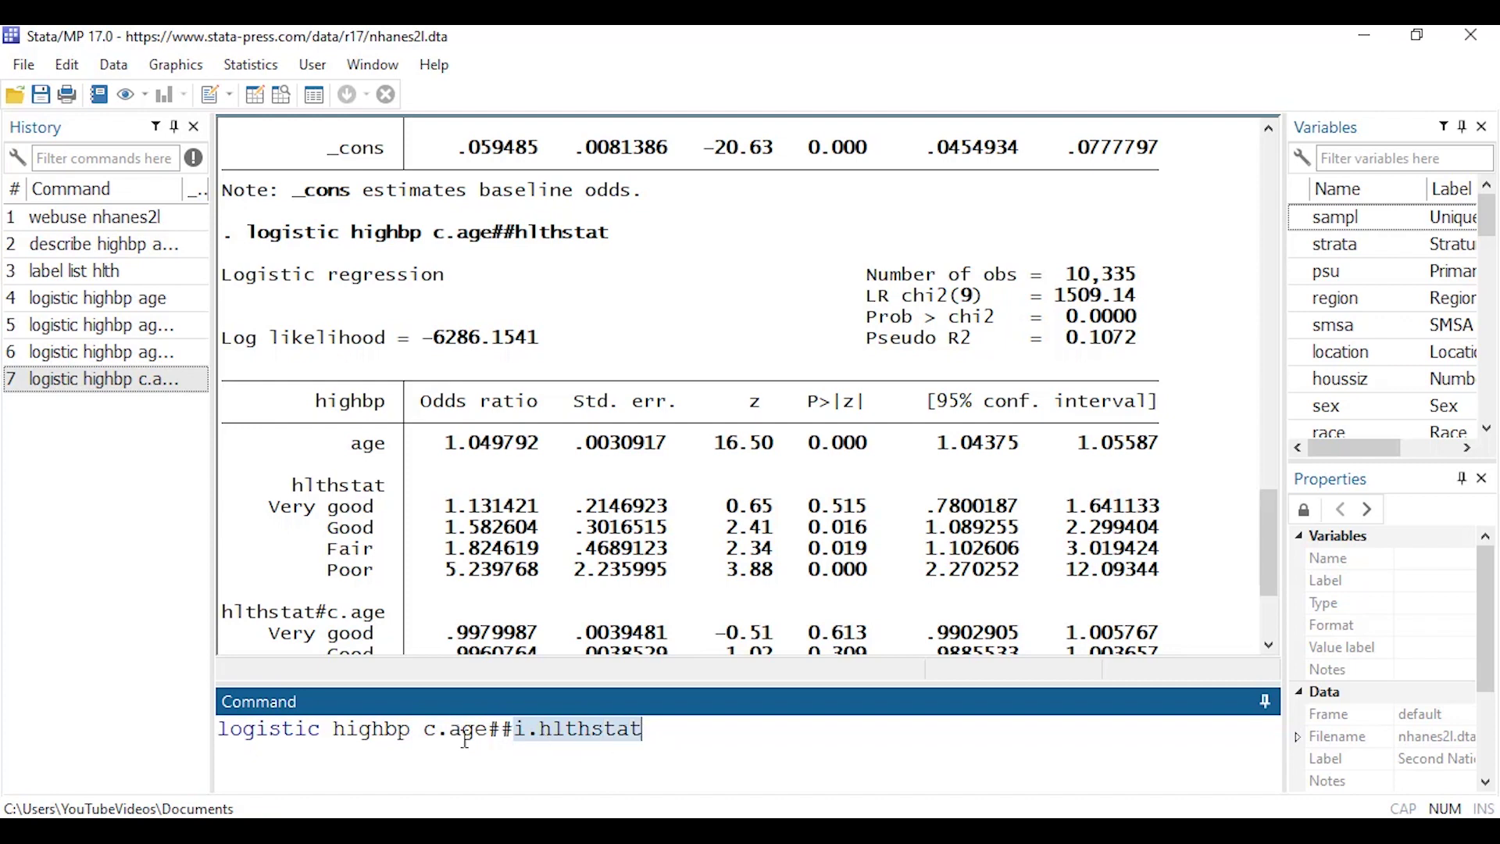
{"action": "left_click", "coordinate": [637, 735]}
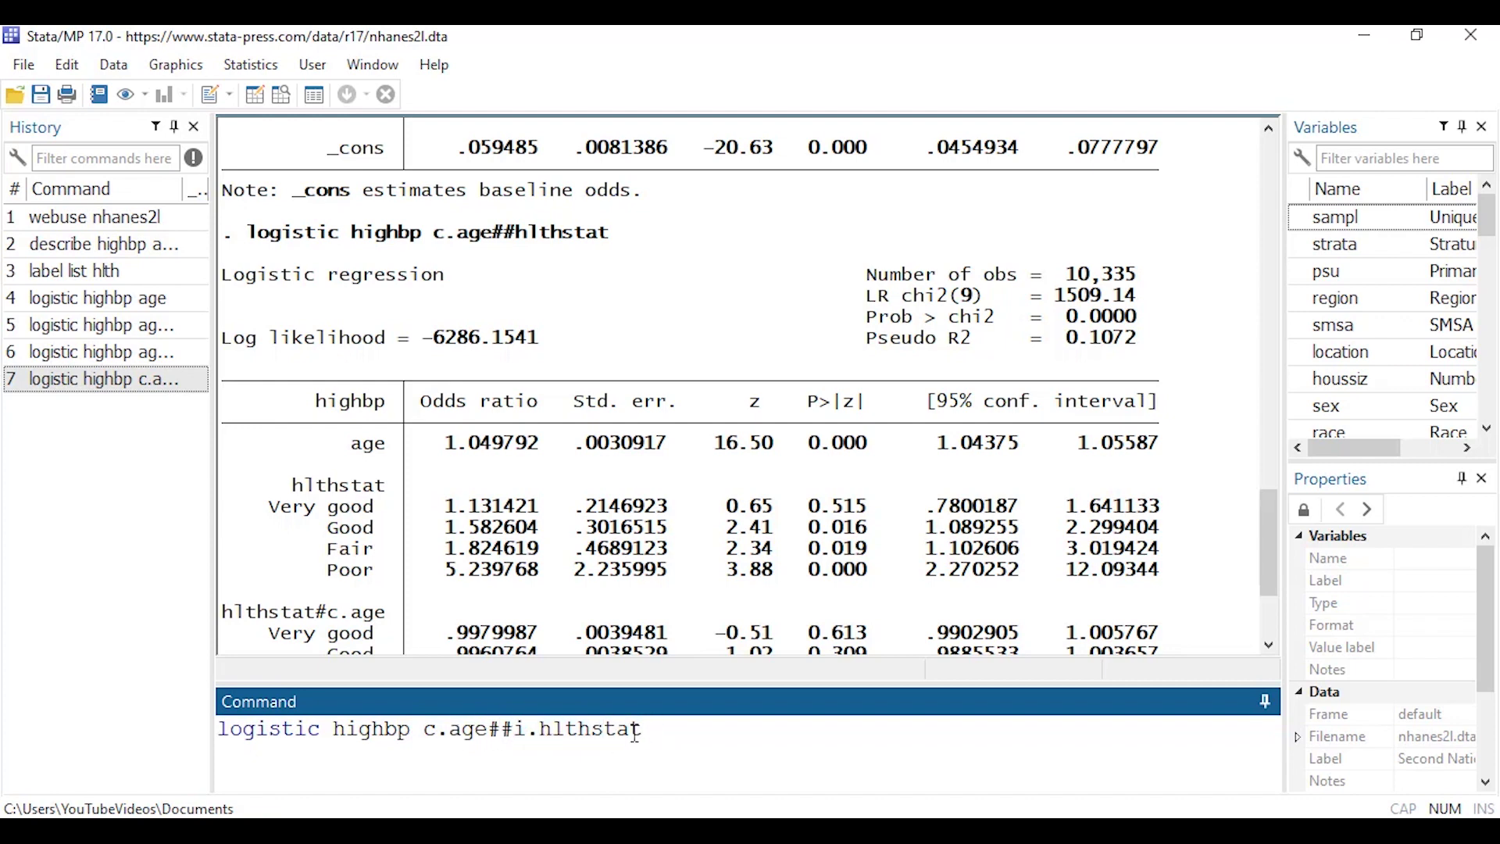
{"action": "key", "text": "Return"}
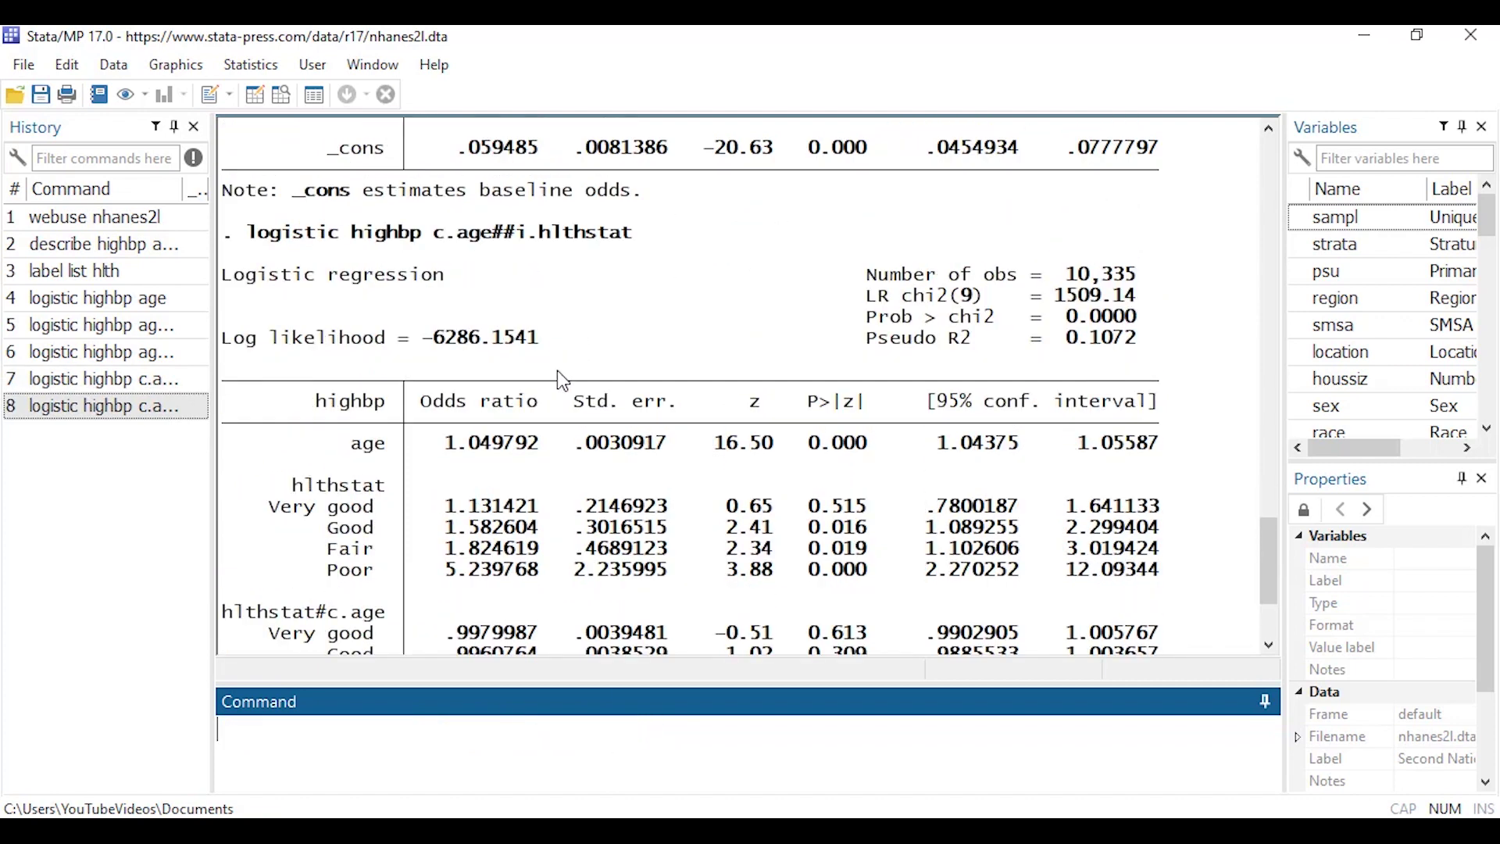
Scroll through the odds-ratio table to the Poor interaction (.9762062, P = 0.001).
{"action": "scroll", "coordinate": [500, 442], "scroll_direction": "down", "scroll_amount": 2}
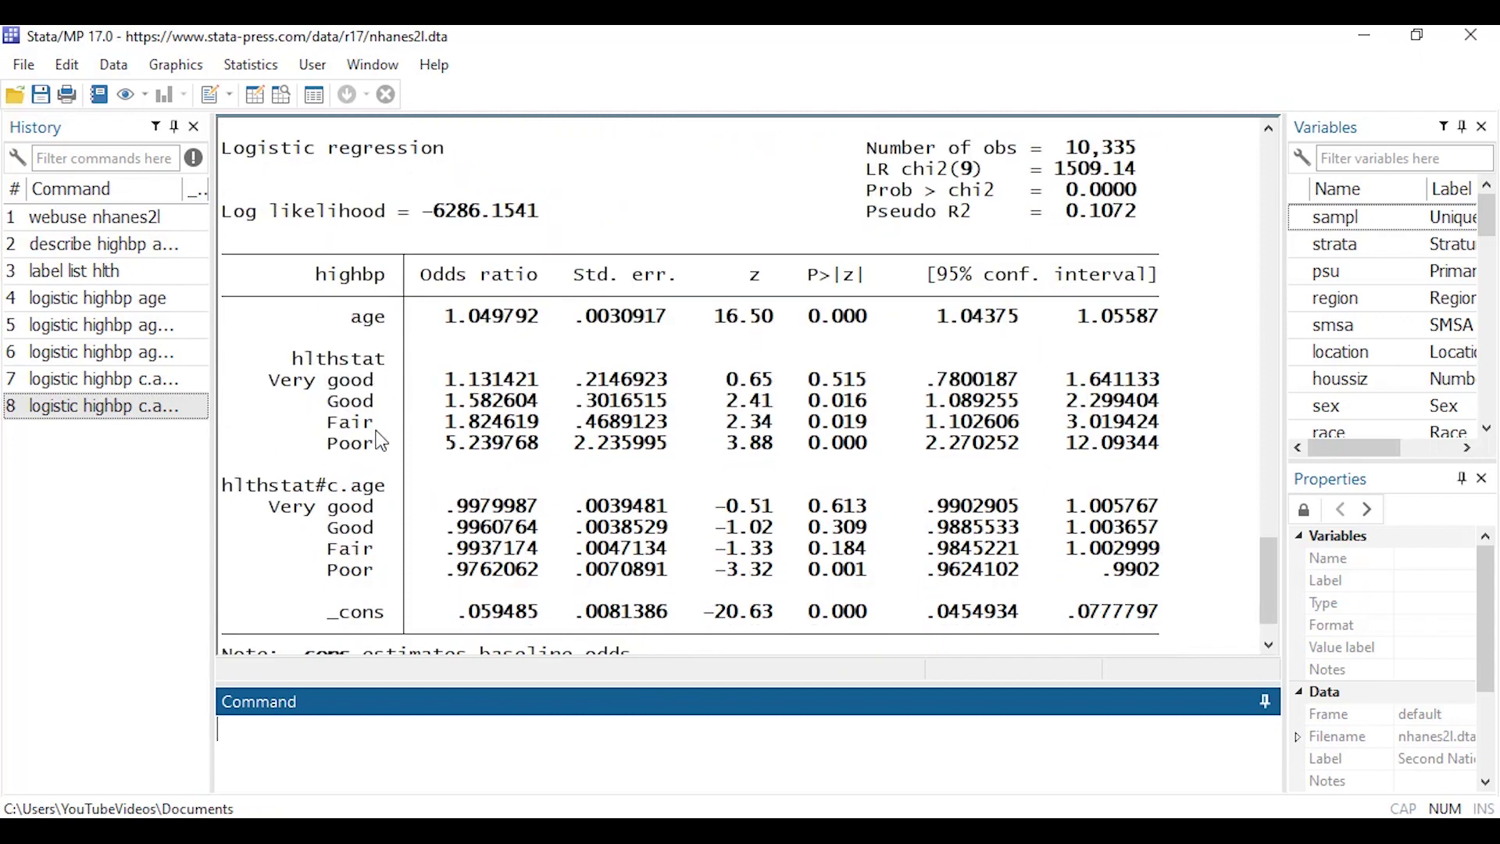
{"action": "scroll", "coordinate": [380, 437], "scroll_direction": "down", "scroll_amount": 1}
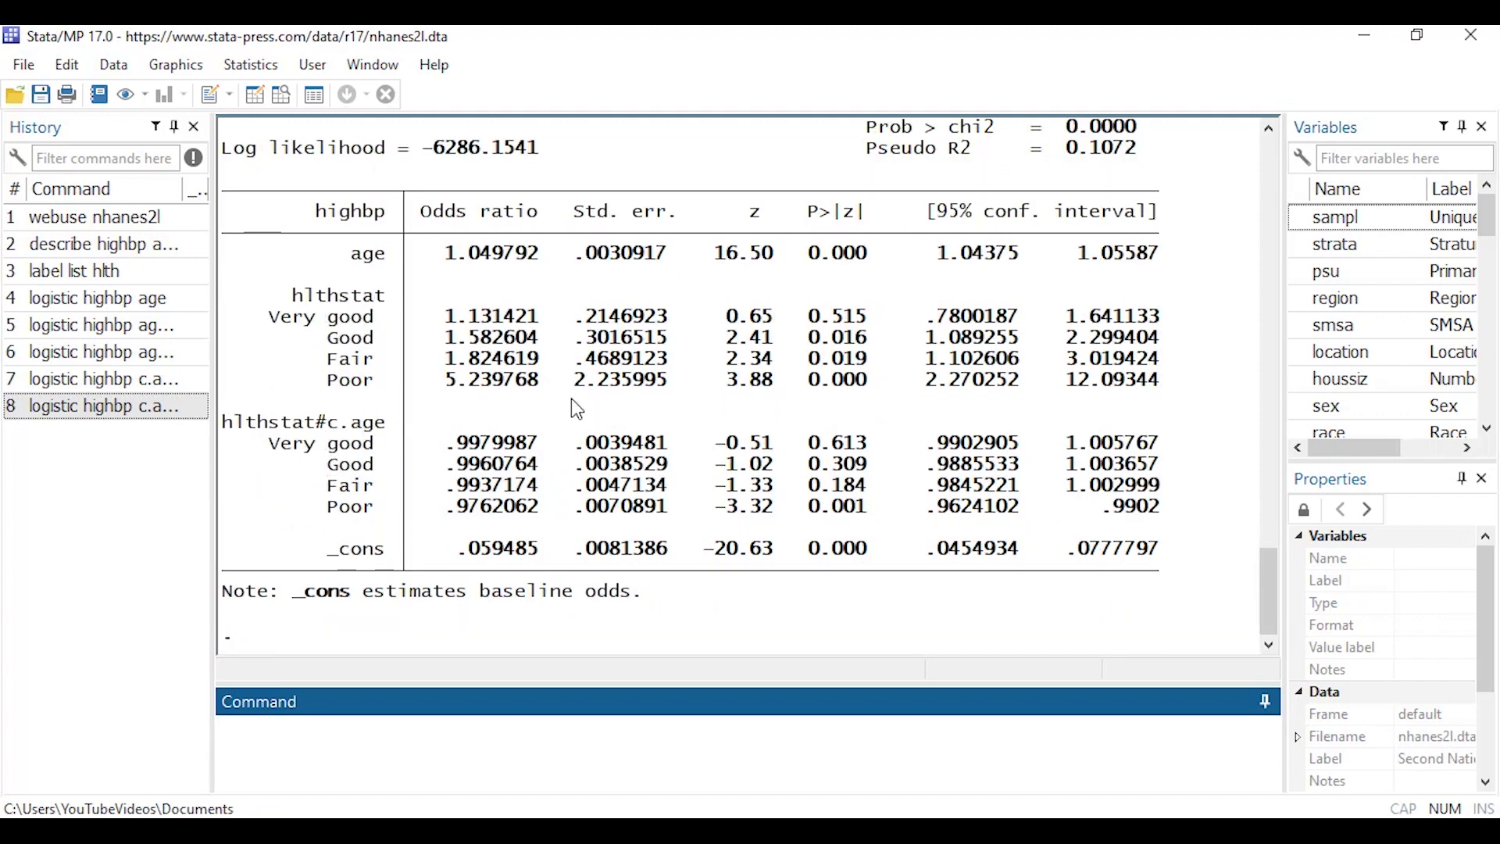
{"action": "scroll", "coordinate": [574, 400], "scroll_direction": "up", "scroll_amount": 2}
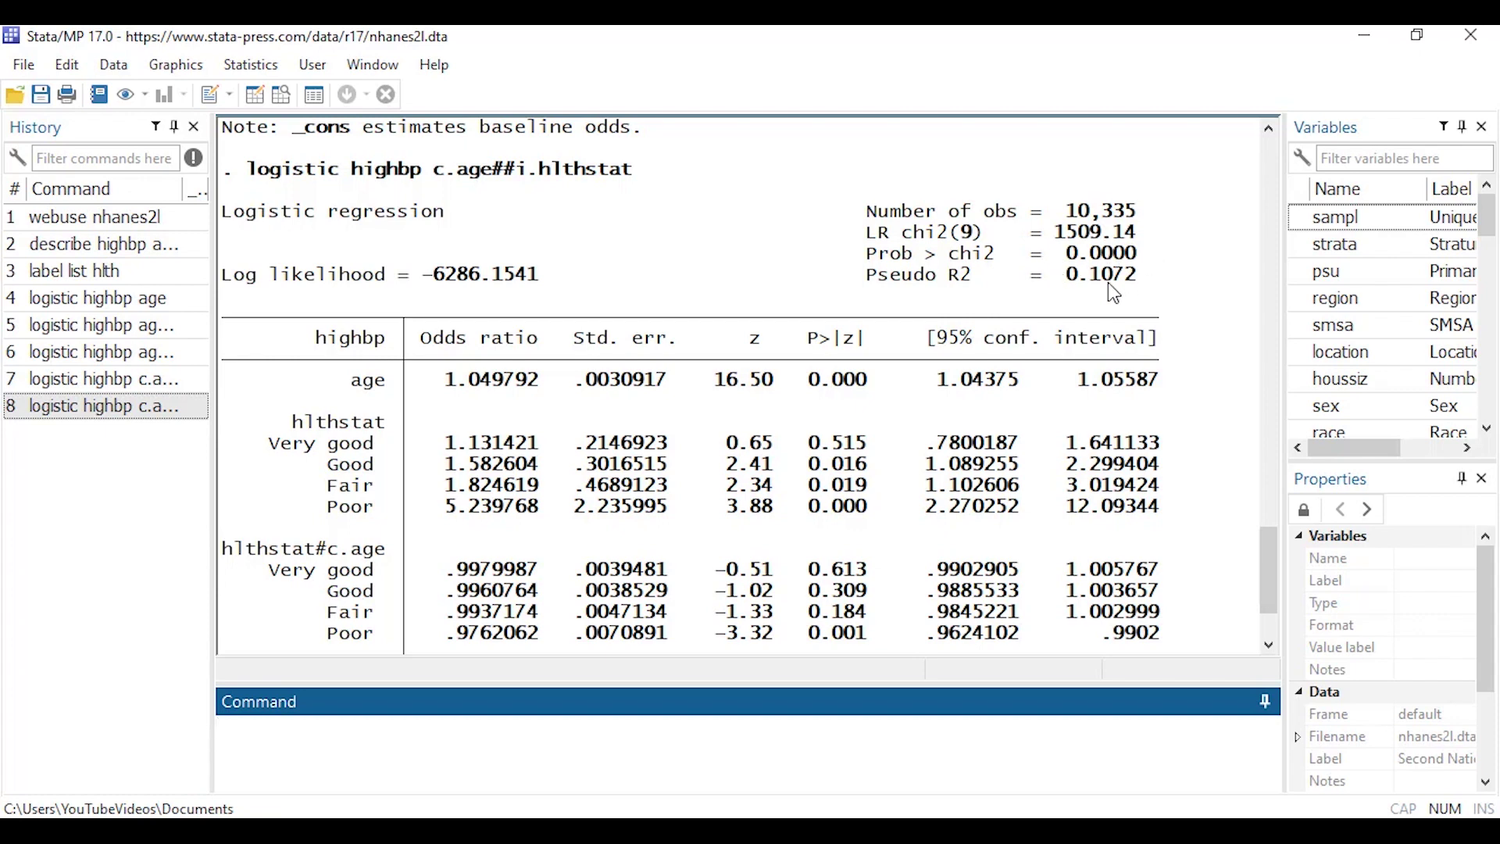
{"action": "scroll", "coordinate": [1141, 274], "scroll_direction": "down", "scroll_amount": 2}
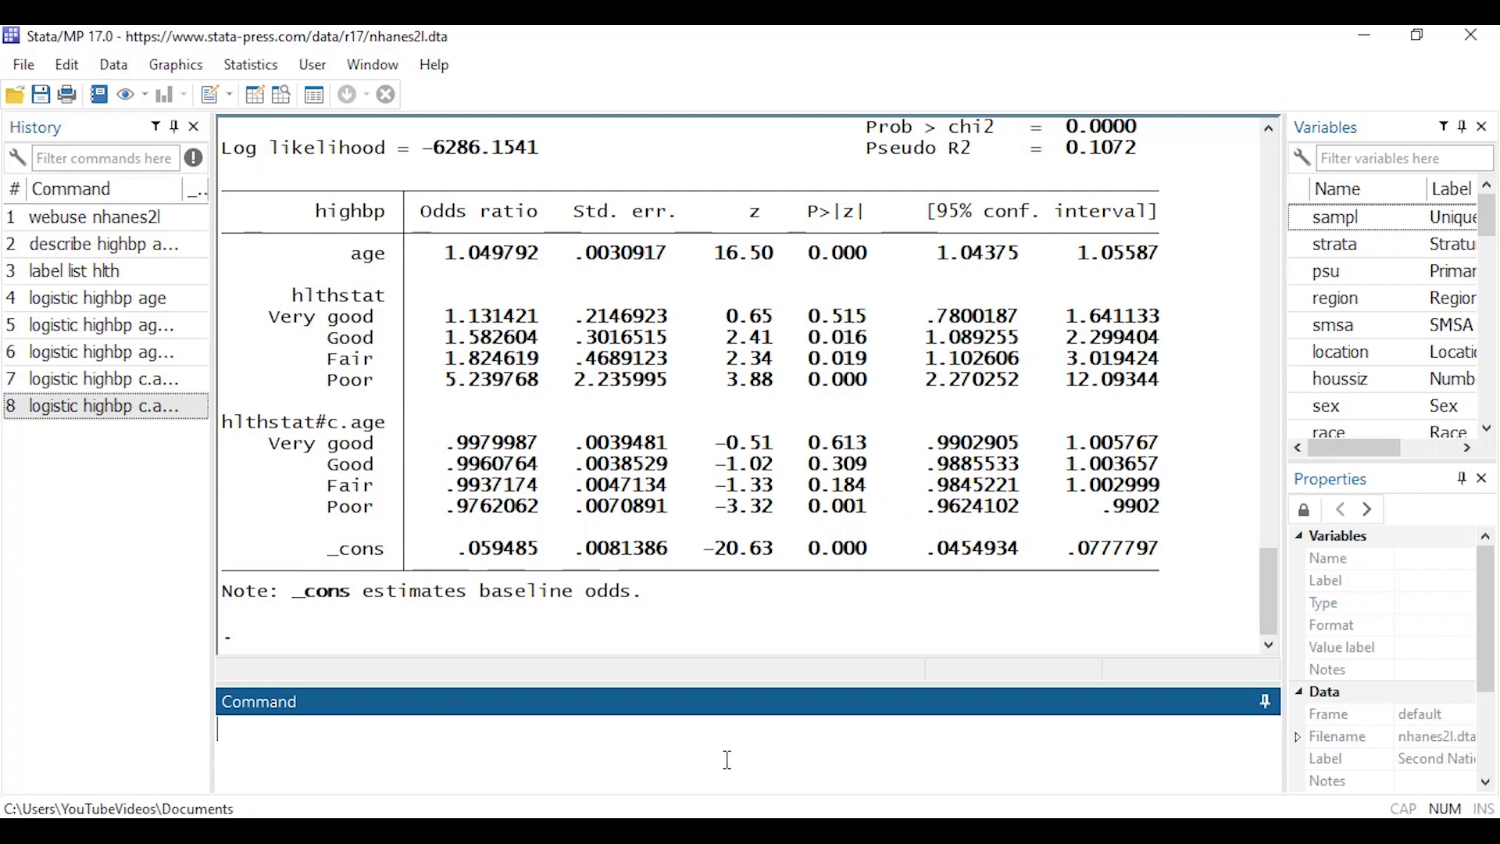
Run testparm i.hlthstat#c.age and highlight its chi2(4) = 11.92, Prob = 0.0180 result.
{"action": "type", "text": "testparm i.h"}
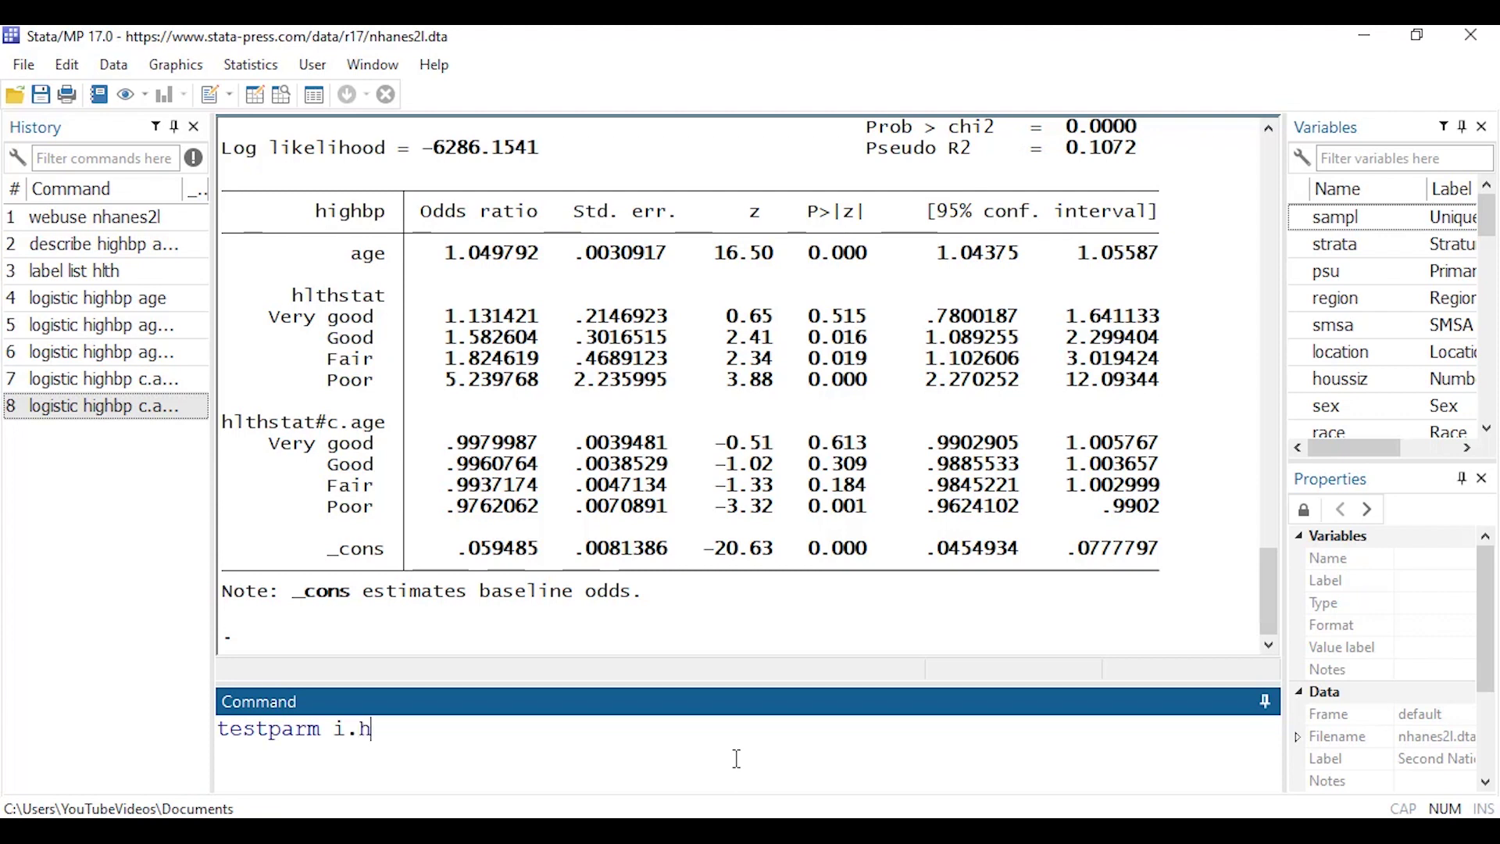
{"action": "type", "text": "lthstat#c.age"}
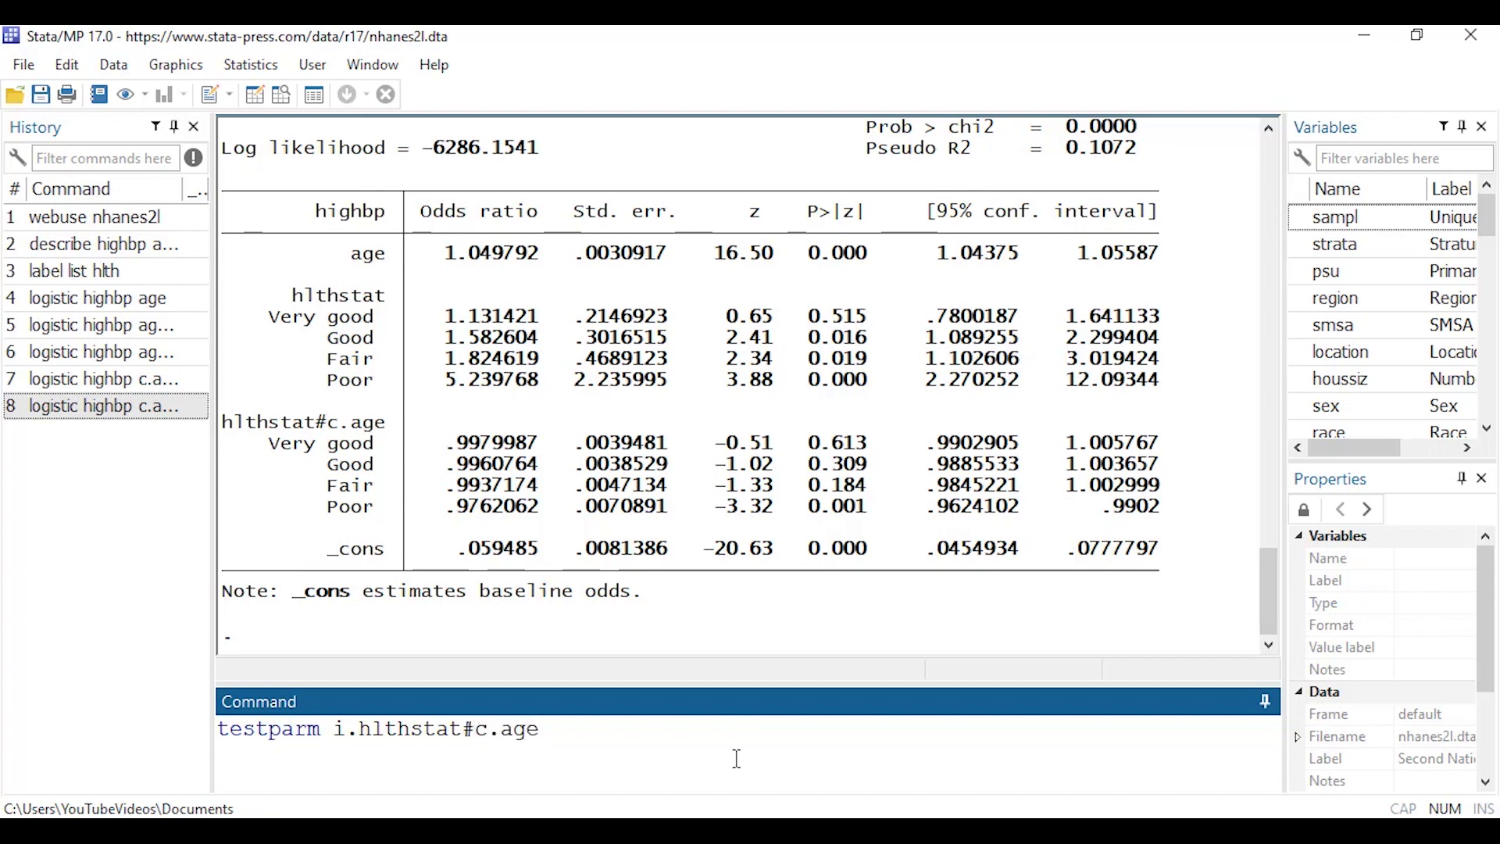
{"action": "key", "text": "Return"}
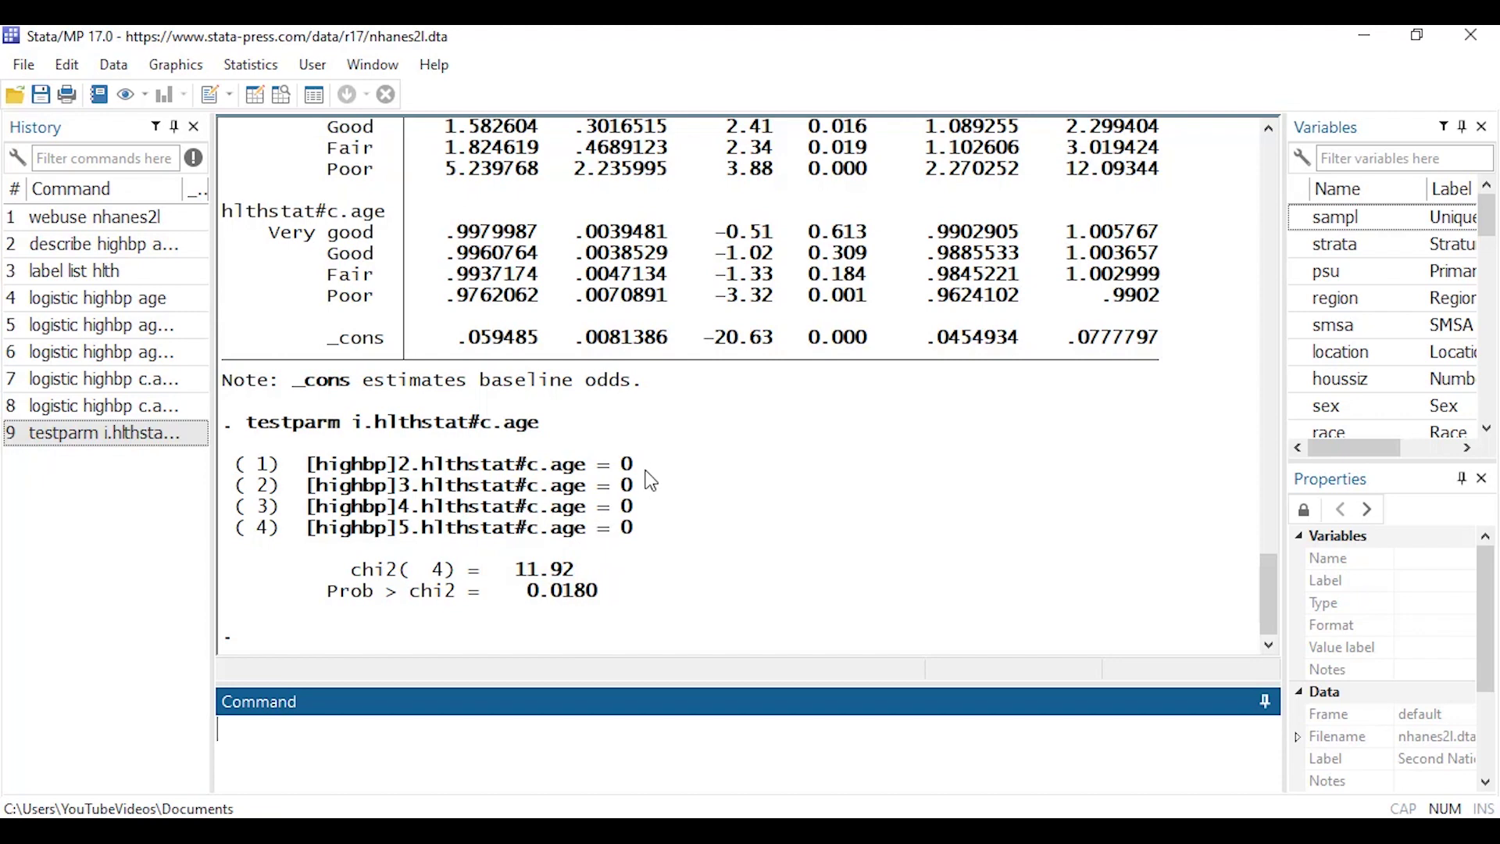
{"action": "scroll", "coordinate": [645, 480], "scroll_direction": "up", "scroll_amount": 2}
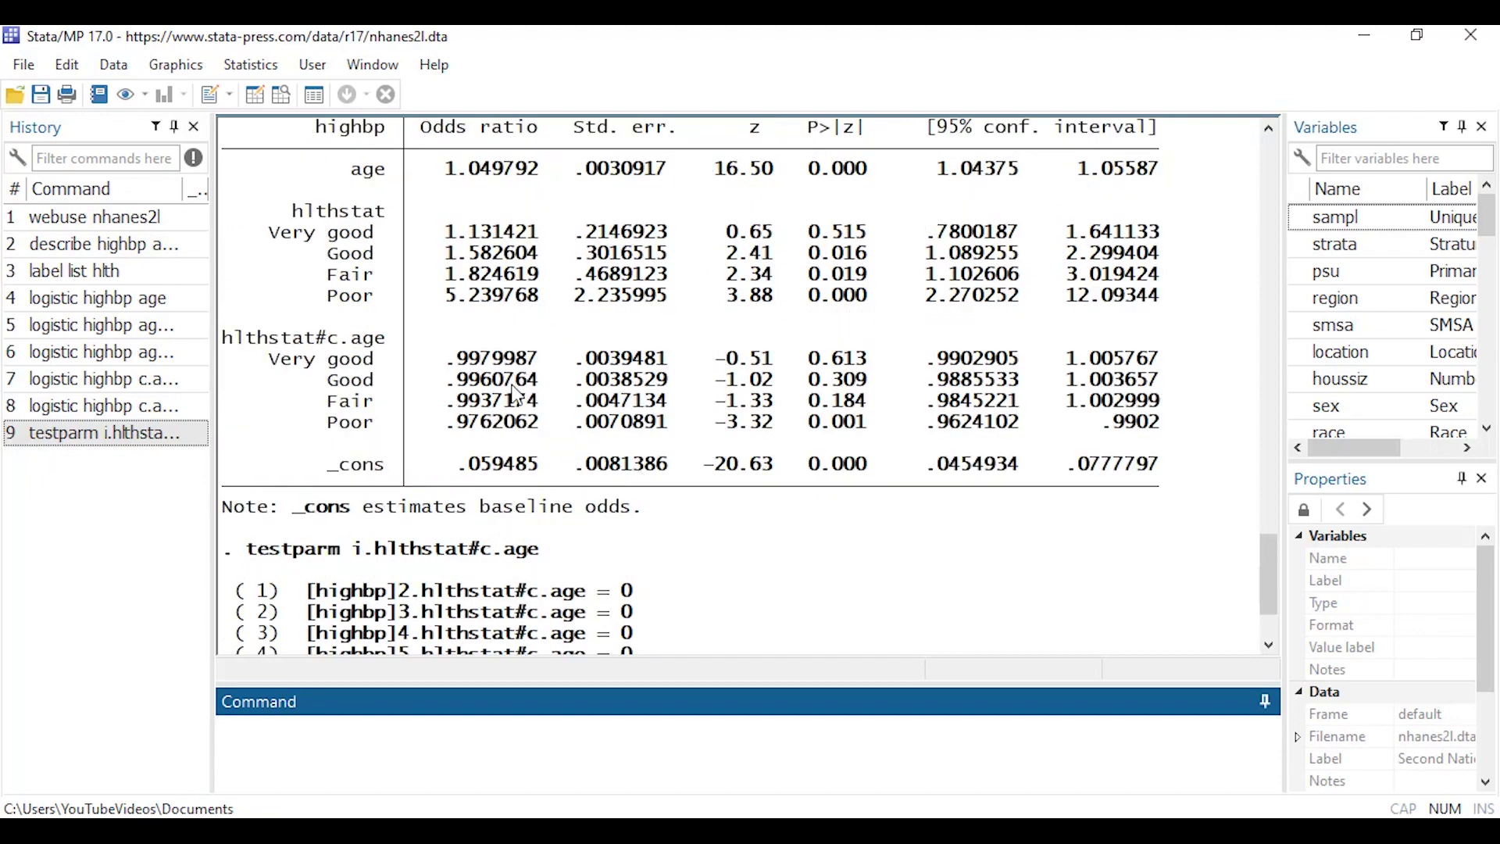
{"action": "scroll", "coordinate": [509, 406], "scroll_direction": "down", "scroll_amount": 2}
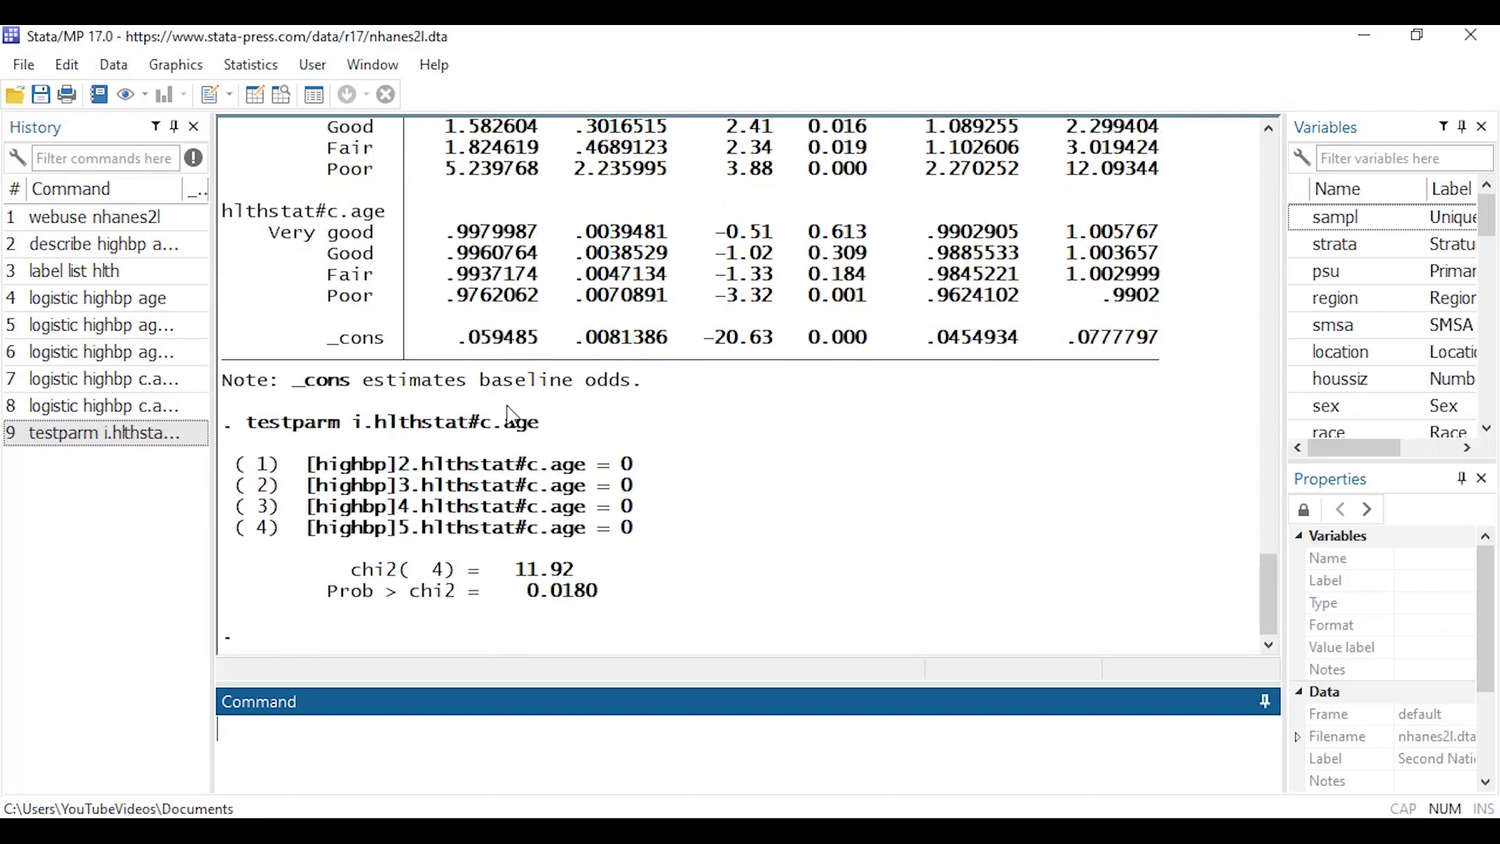
{"action": "left_click_drag", "start_coordinate": [351, 571], "coordinate": [585, 582]}
{"action": "left_click_drag", "start_coordinate": [317, 592], "coordinate": [602, 591]}
{"action": "left_click", "coordinate": [609, 602]}
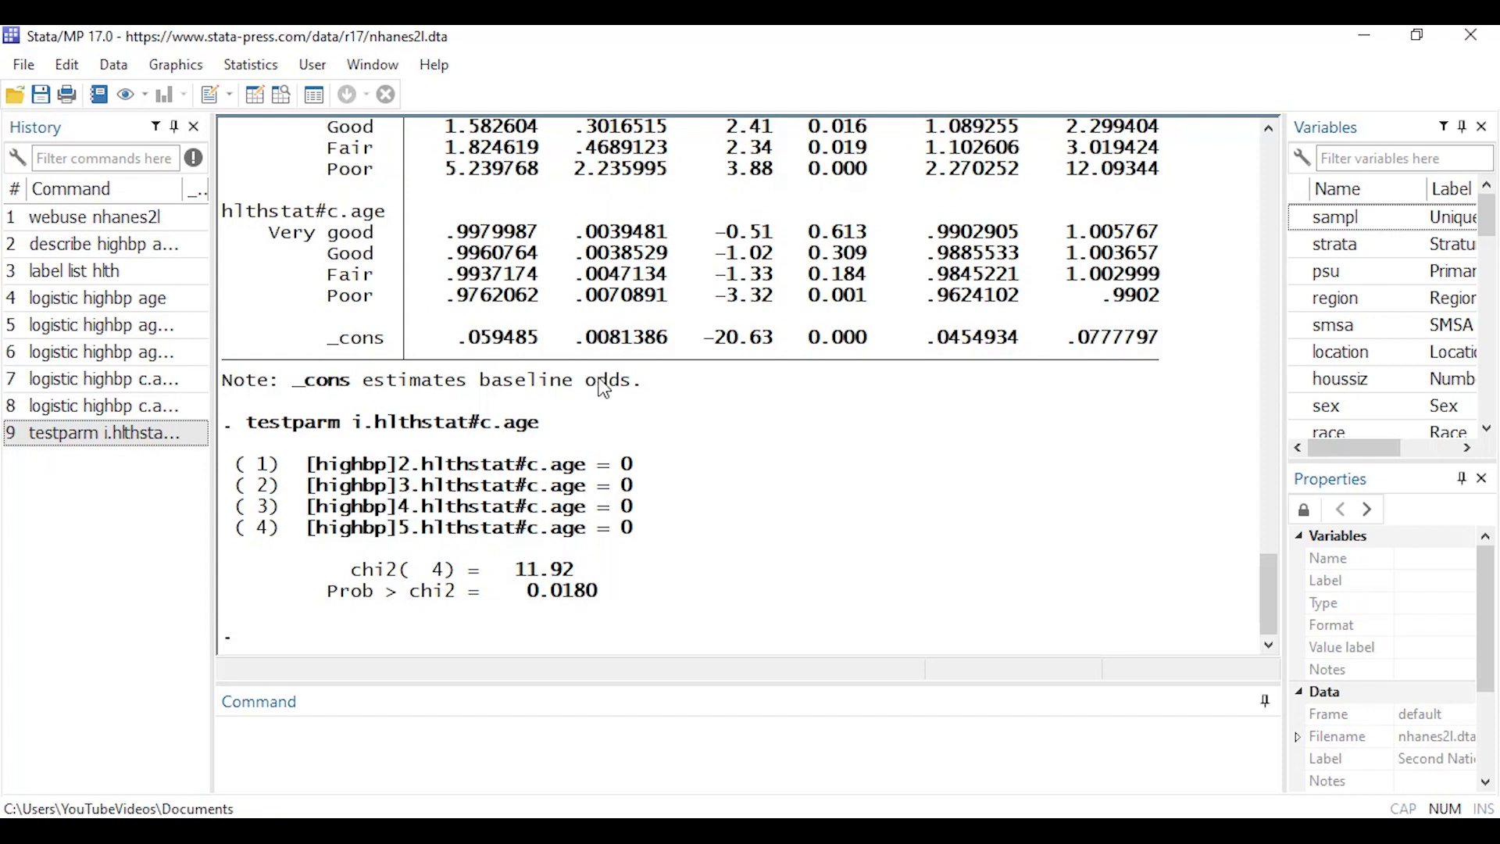
From the Postestimation Selector, launch margins under Marginal effects > Basic and low-dimensional analysis.
{"action": "left_click", "coordinate": [231, 70]}
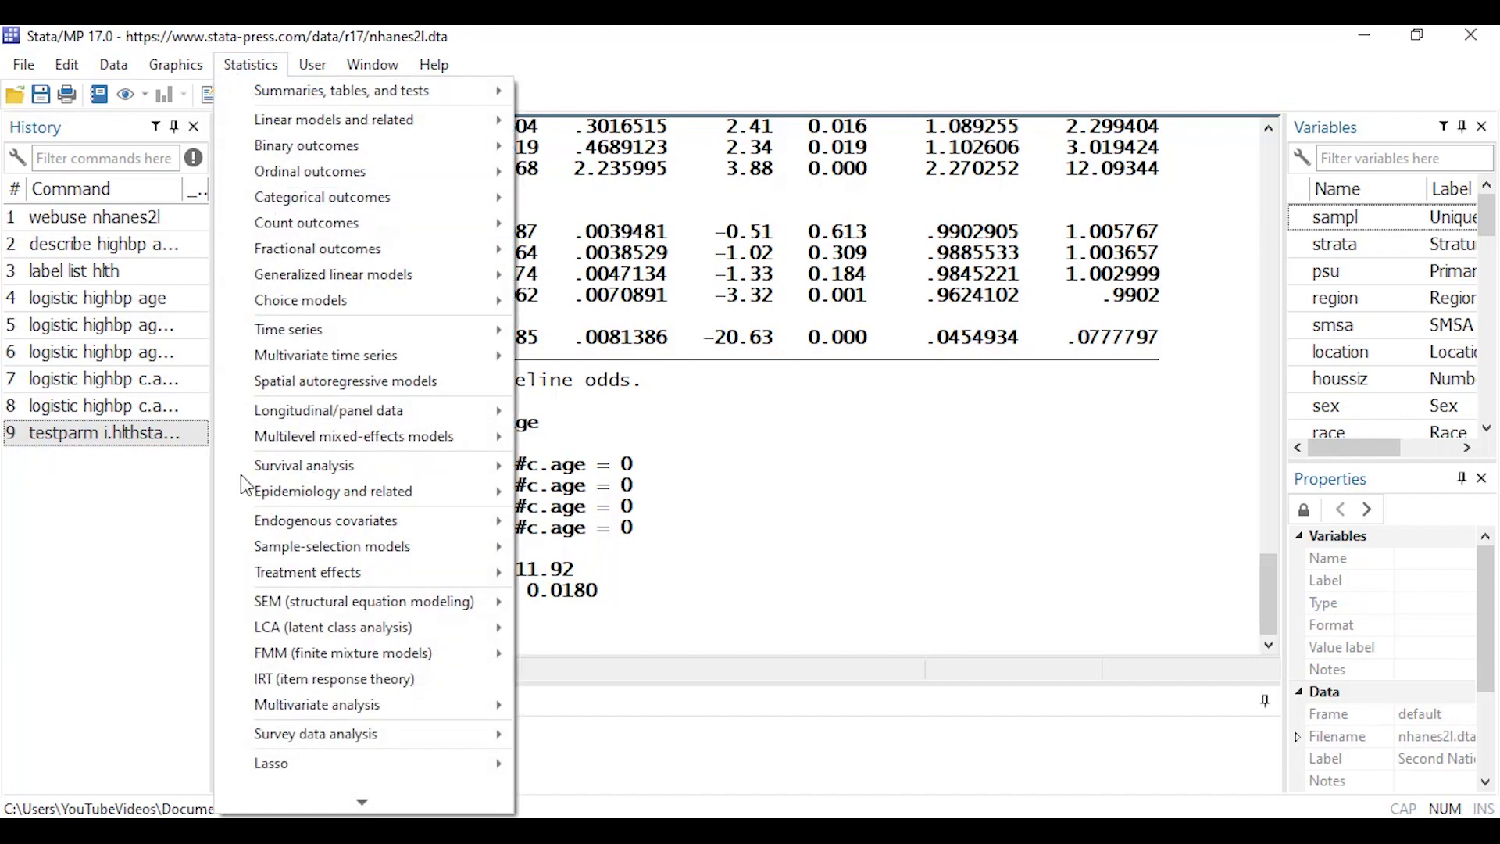
{"action": "mouse_move", "coordinate": [250, 810]}
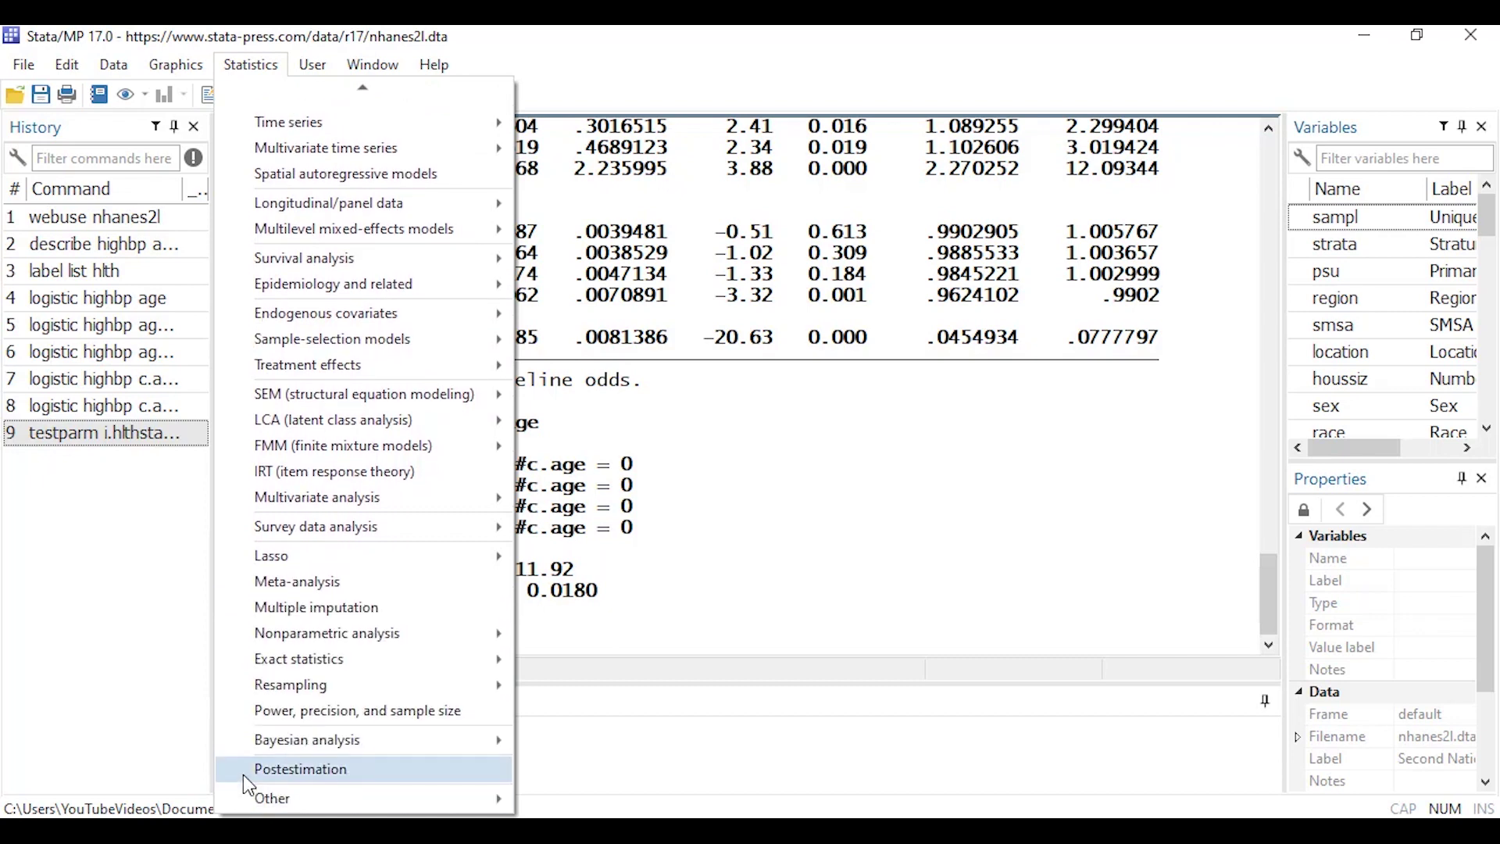
{"action": "left_click", "coordinate": [242, 775]}
{"action": "left_click_drag", "start_coordinate": [1197, 130], "coordinate": [1105, 97]}
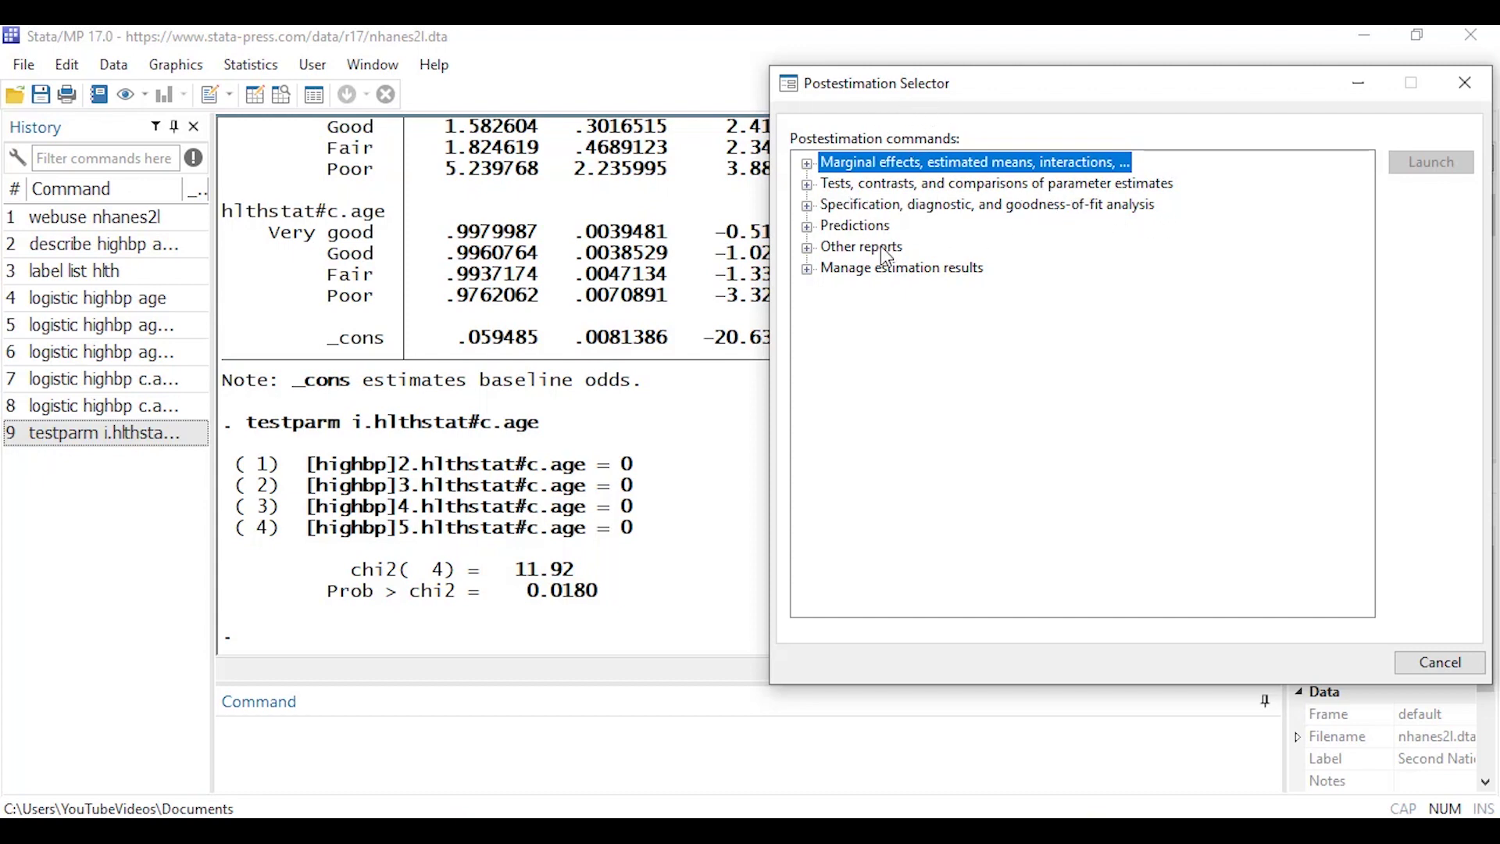
{"action": "left_click", "coordinate": [808, 165]}
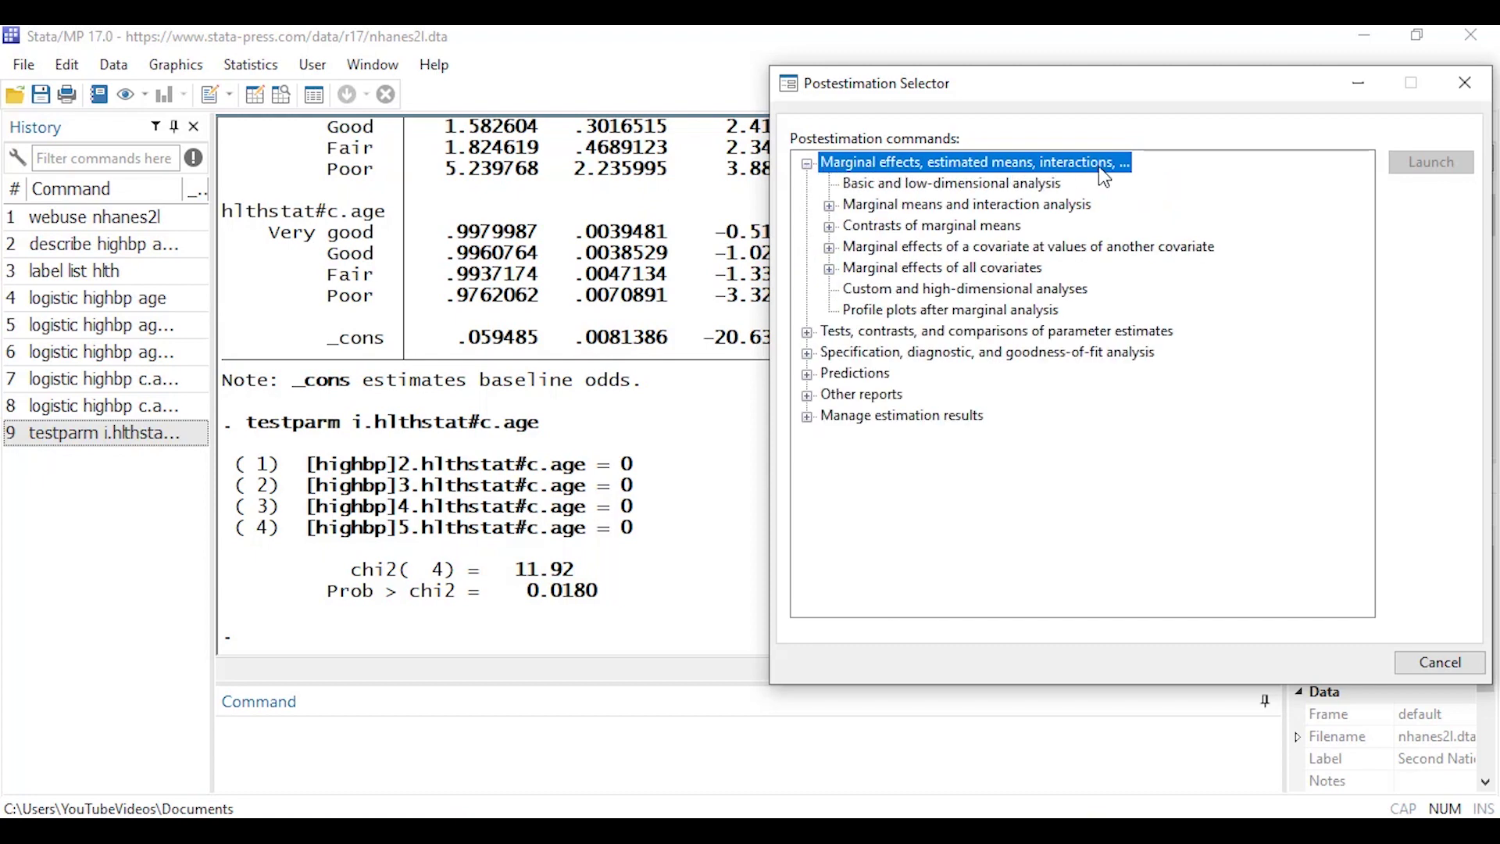
{"action": "left_click", "coordinate": [864, 186]}
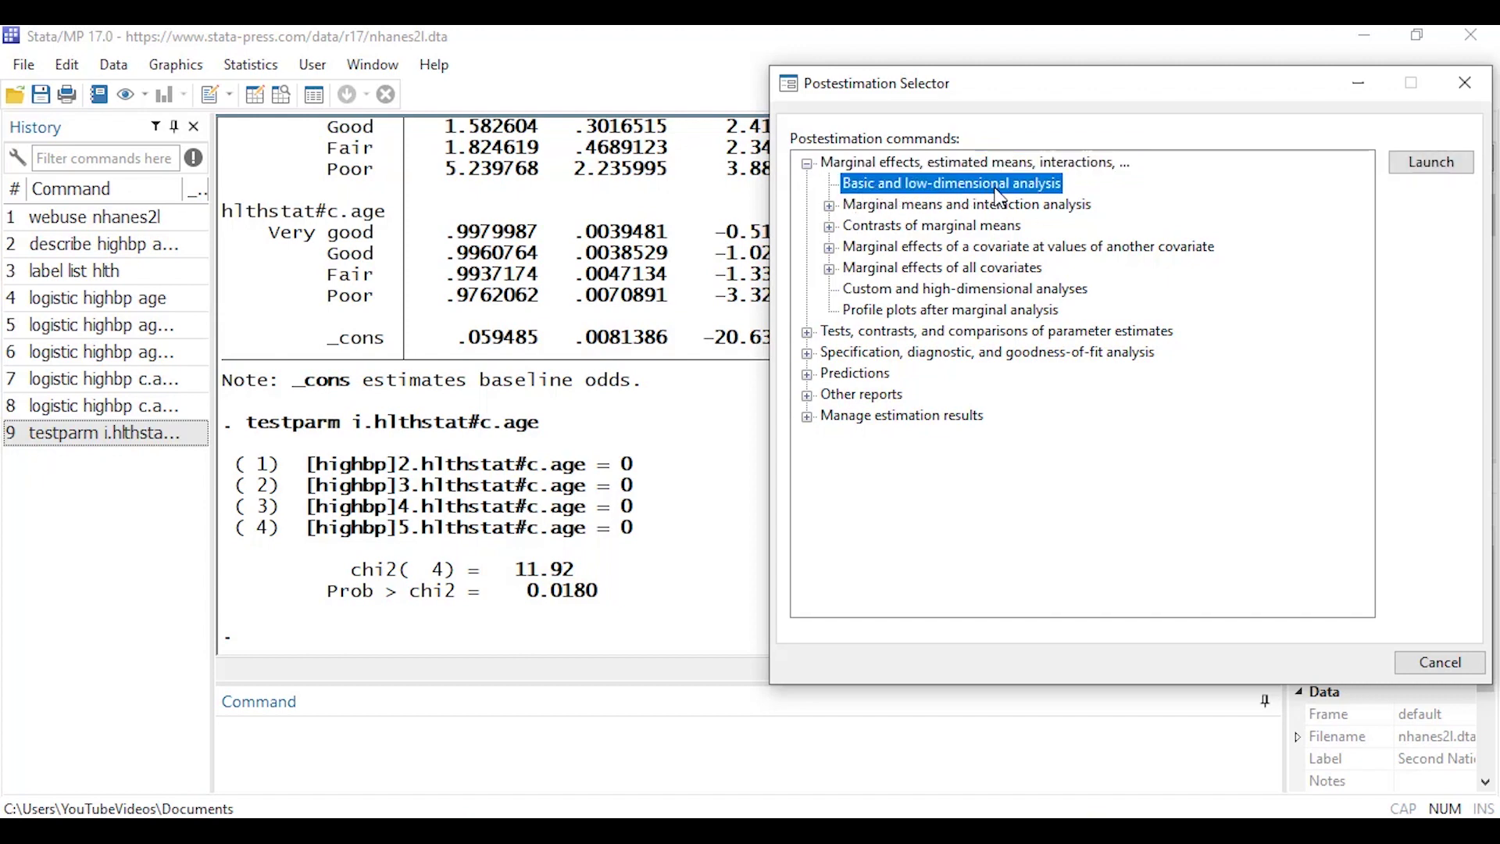
{"action": "left_click", "coordinate": [1405, 164]}
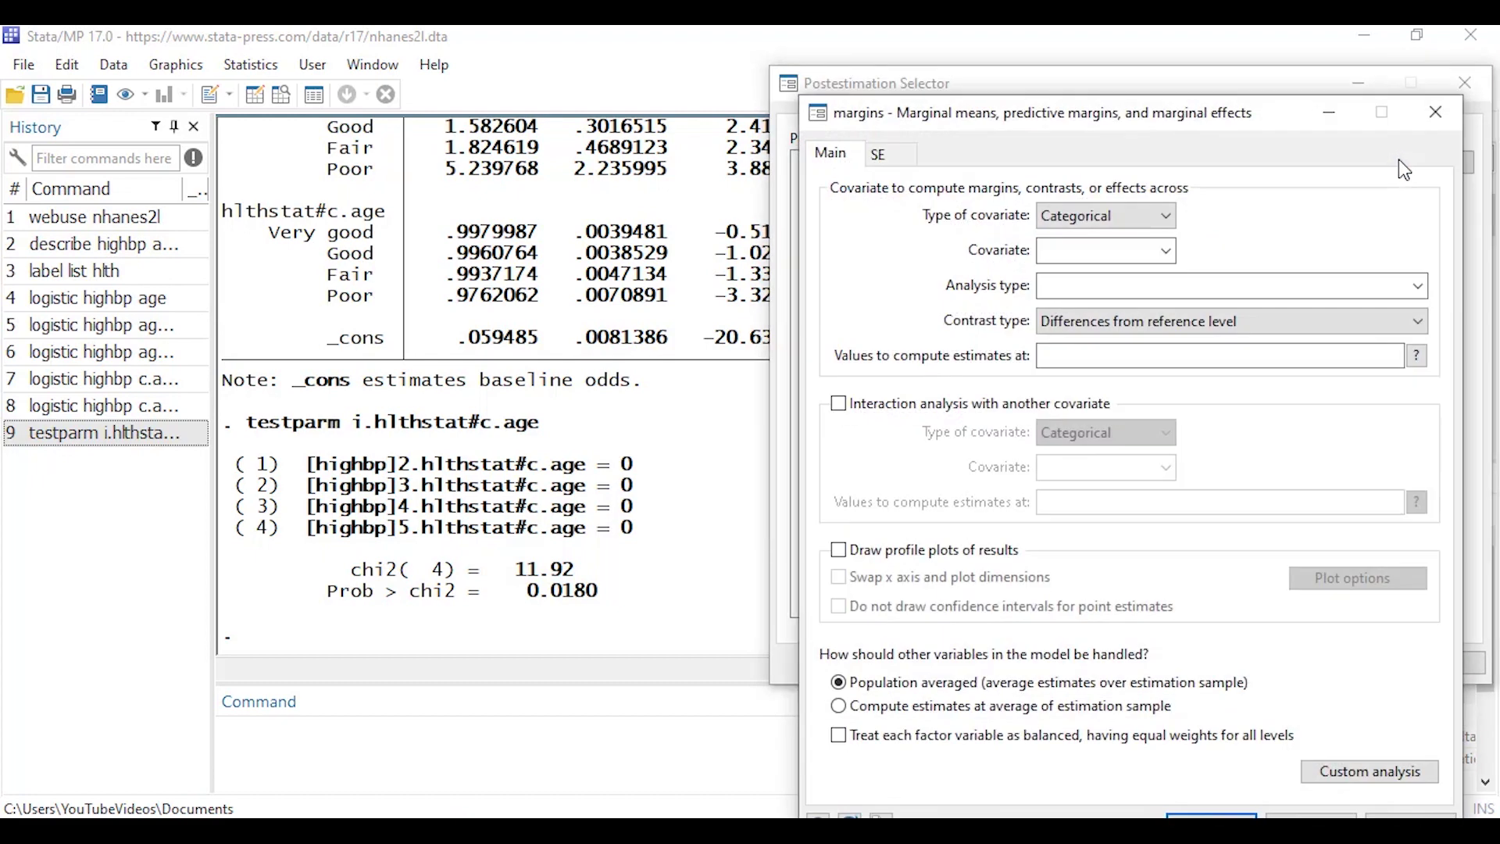
Run margins for categorical covariate hlthstat, giving marginal means of highbp for each health level.
{"action": "left_click_drag", "start_coordinate": [1186, 107], "coordinate": [1197, 80]}
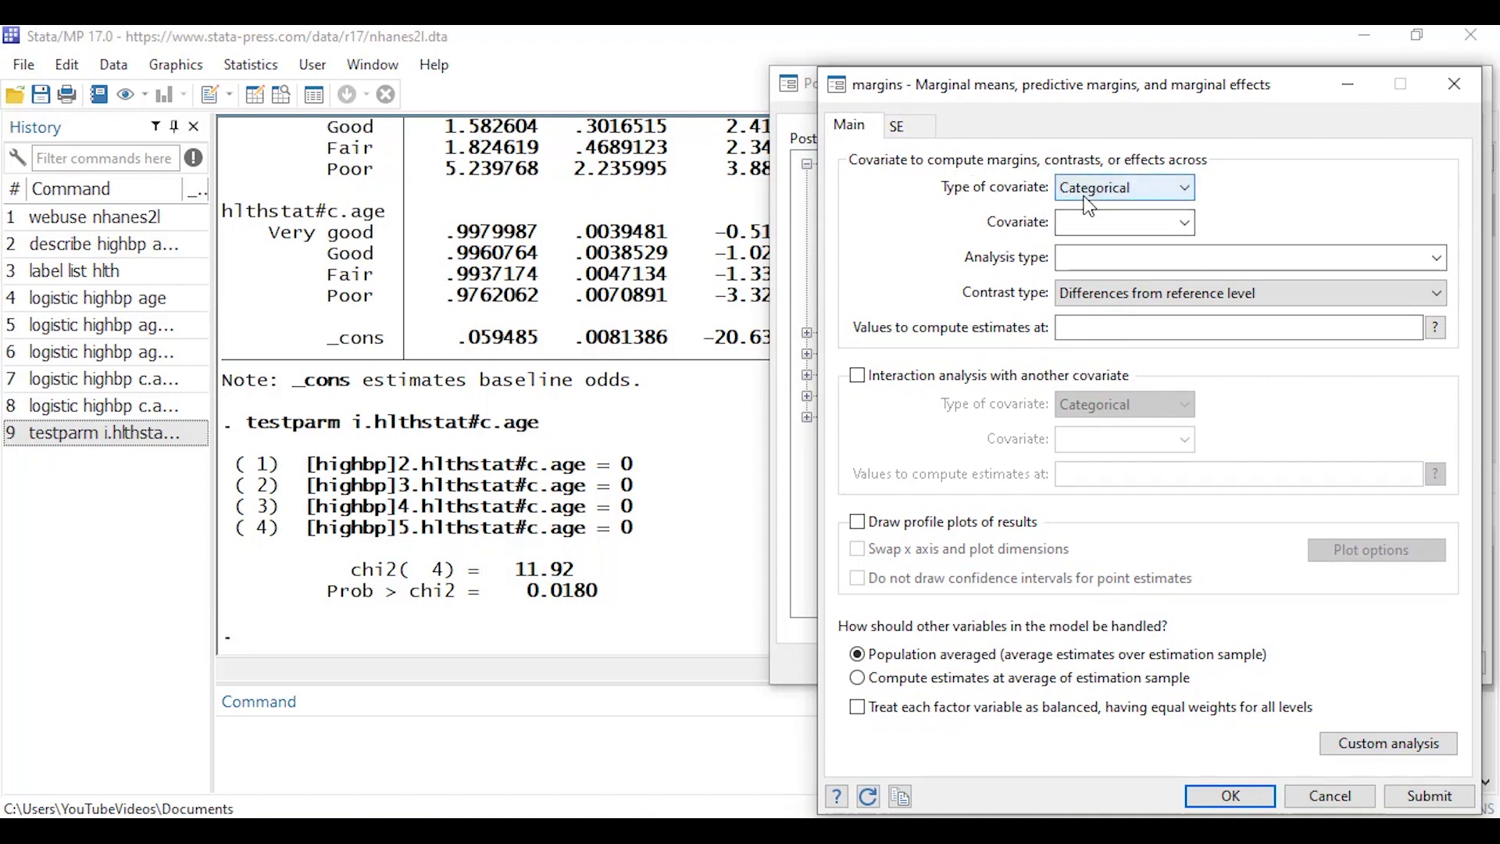
{"action": "left_click", "coordinate": [1187, 188]}
{"action": "left_click", "coordinate": [1185, 186]}
{"action": "left_click", "coordinate": [1190, 222]}
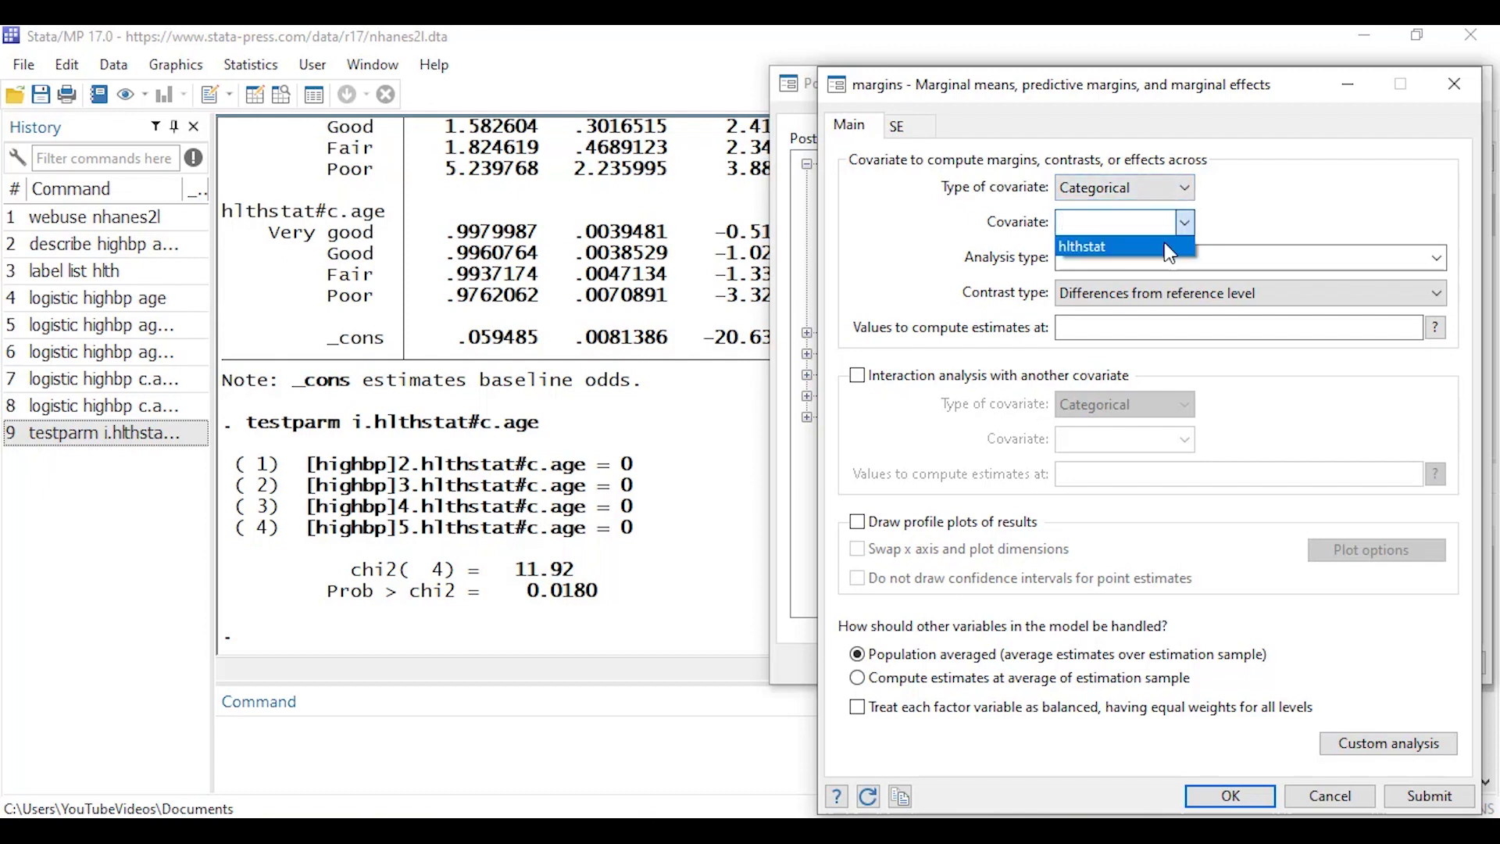
{"action": "left_click", "coordinate": [1165, 246]}
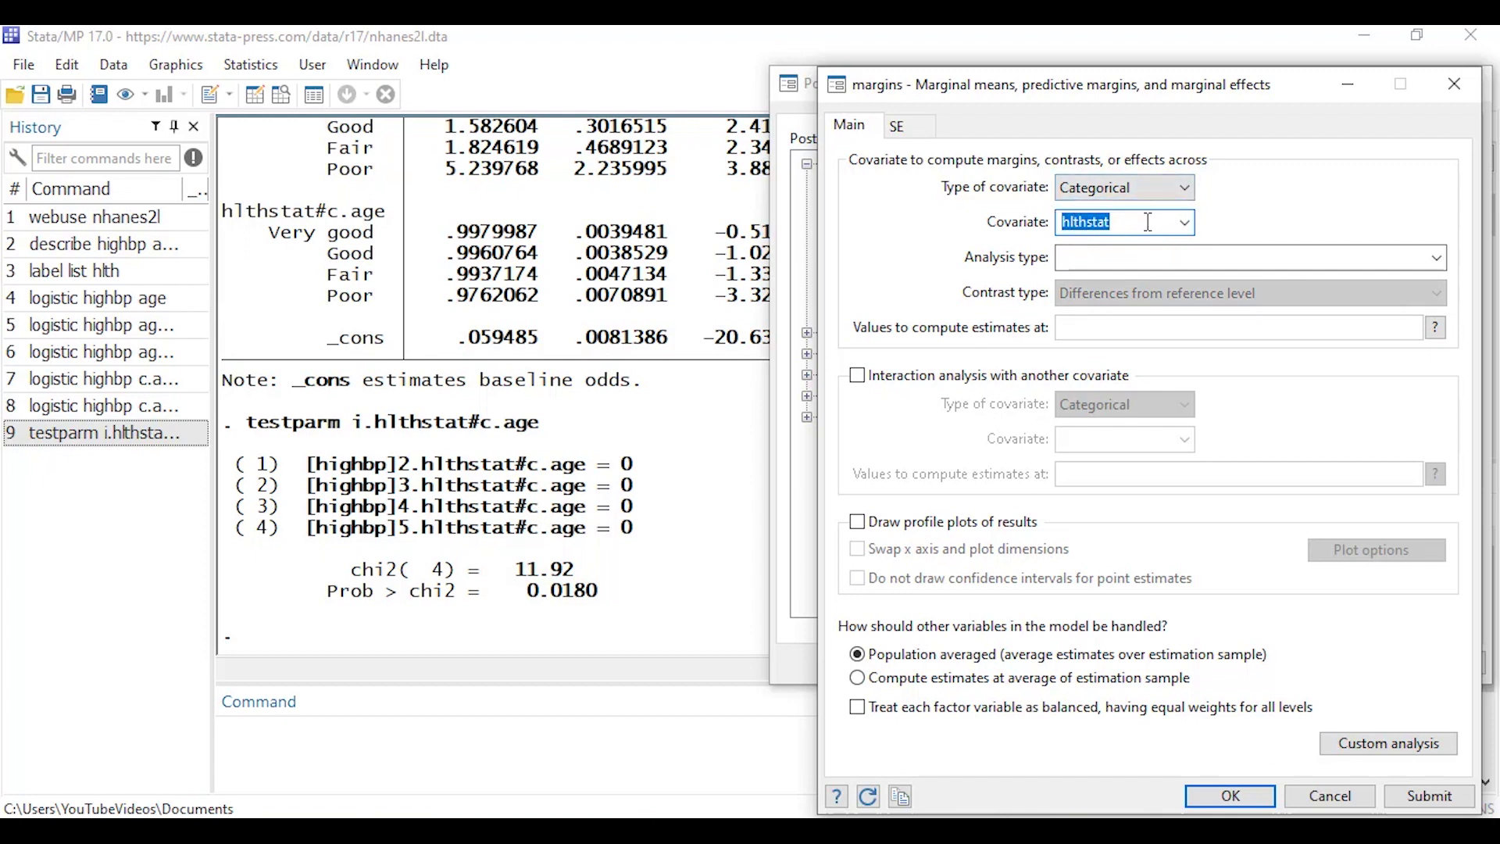
{"action": "left_click", "coordinate": [1438, 258]}
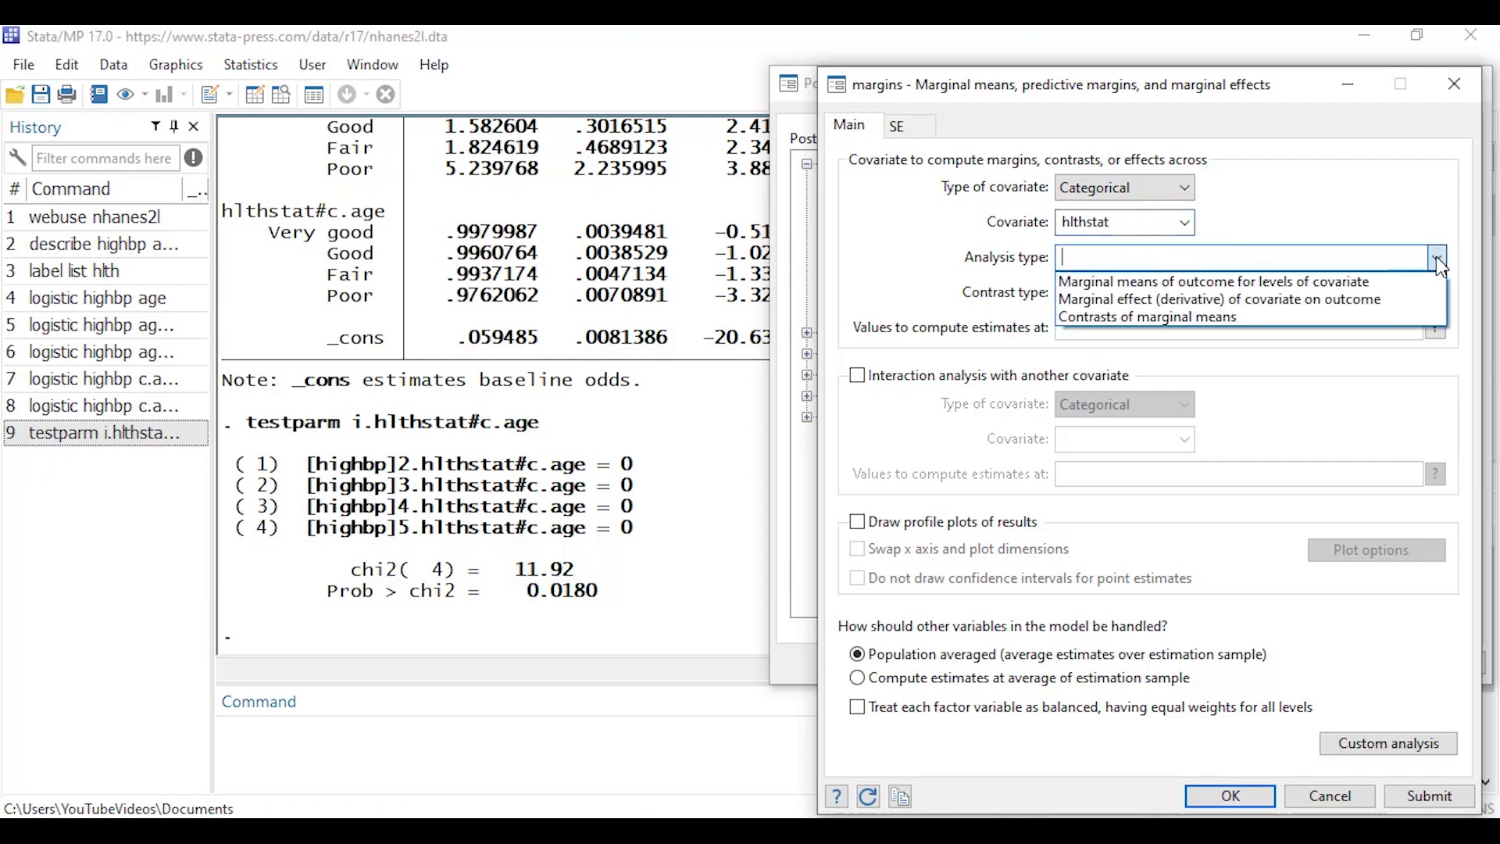
{"action": "left_click", "coordinate": [1397, 289]}
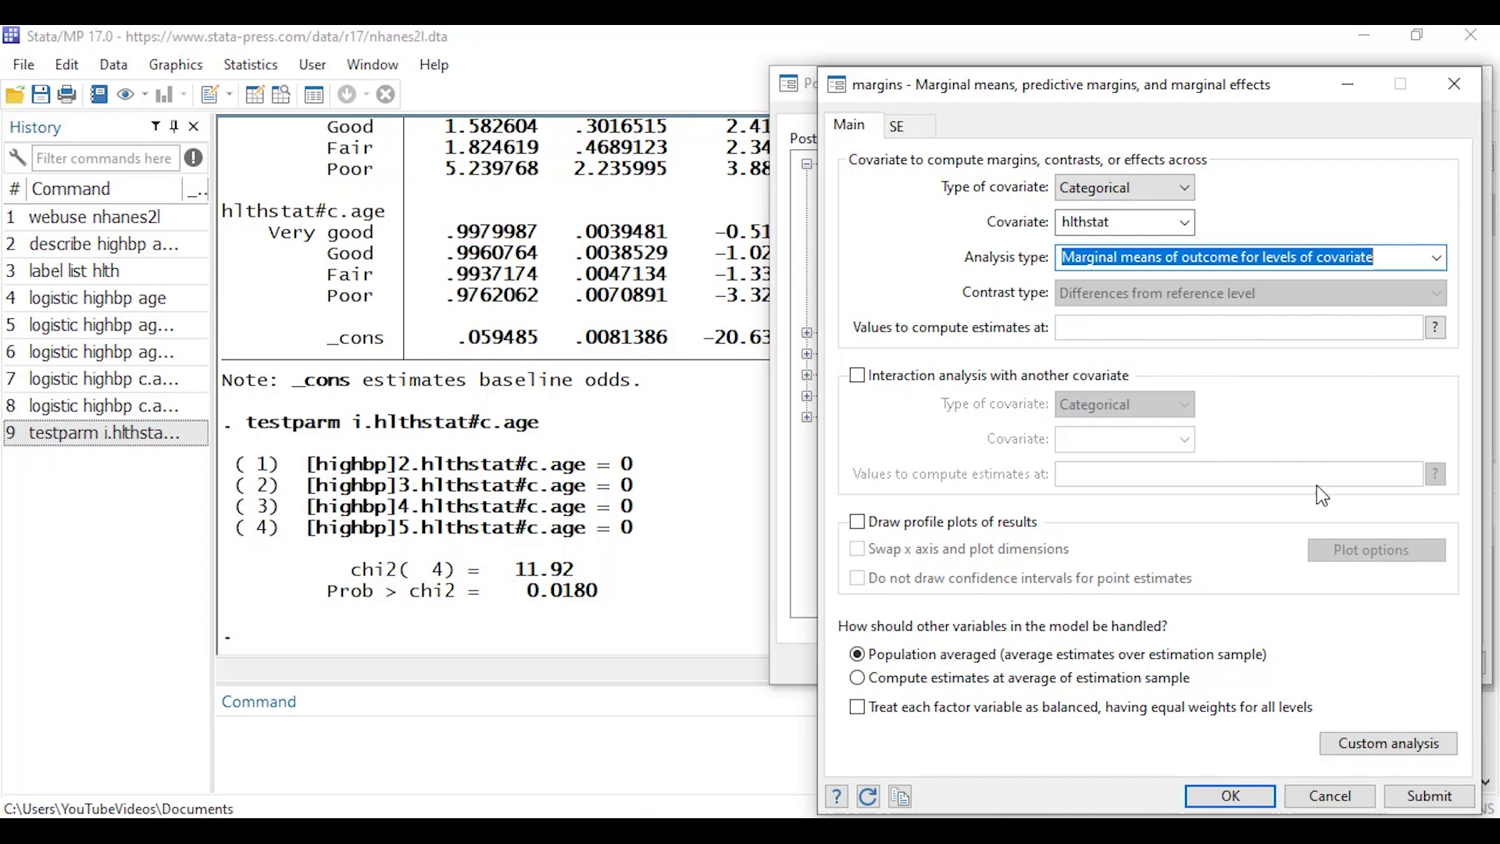
{"action": "left_click", "coordinate": [1433, 796]}
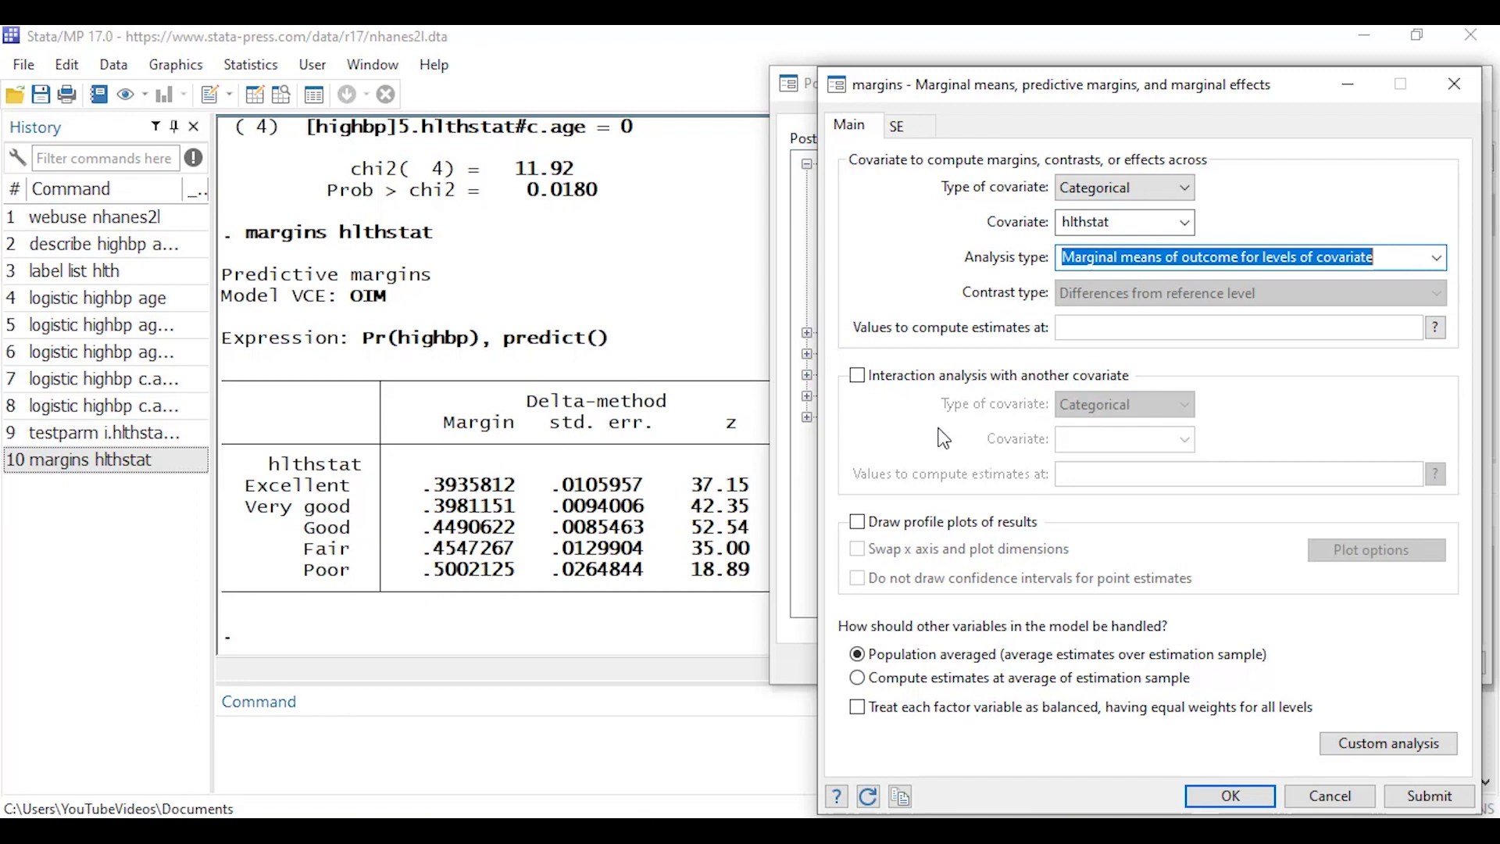
Rerun margins hlthstat interacted with continuous age evaluated at 20(10)80.
{"action": "left_click", "coordinate": [859, 373]}
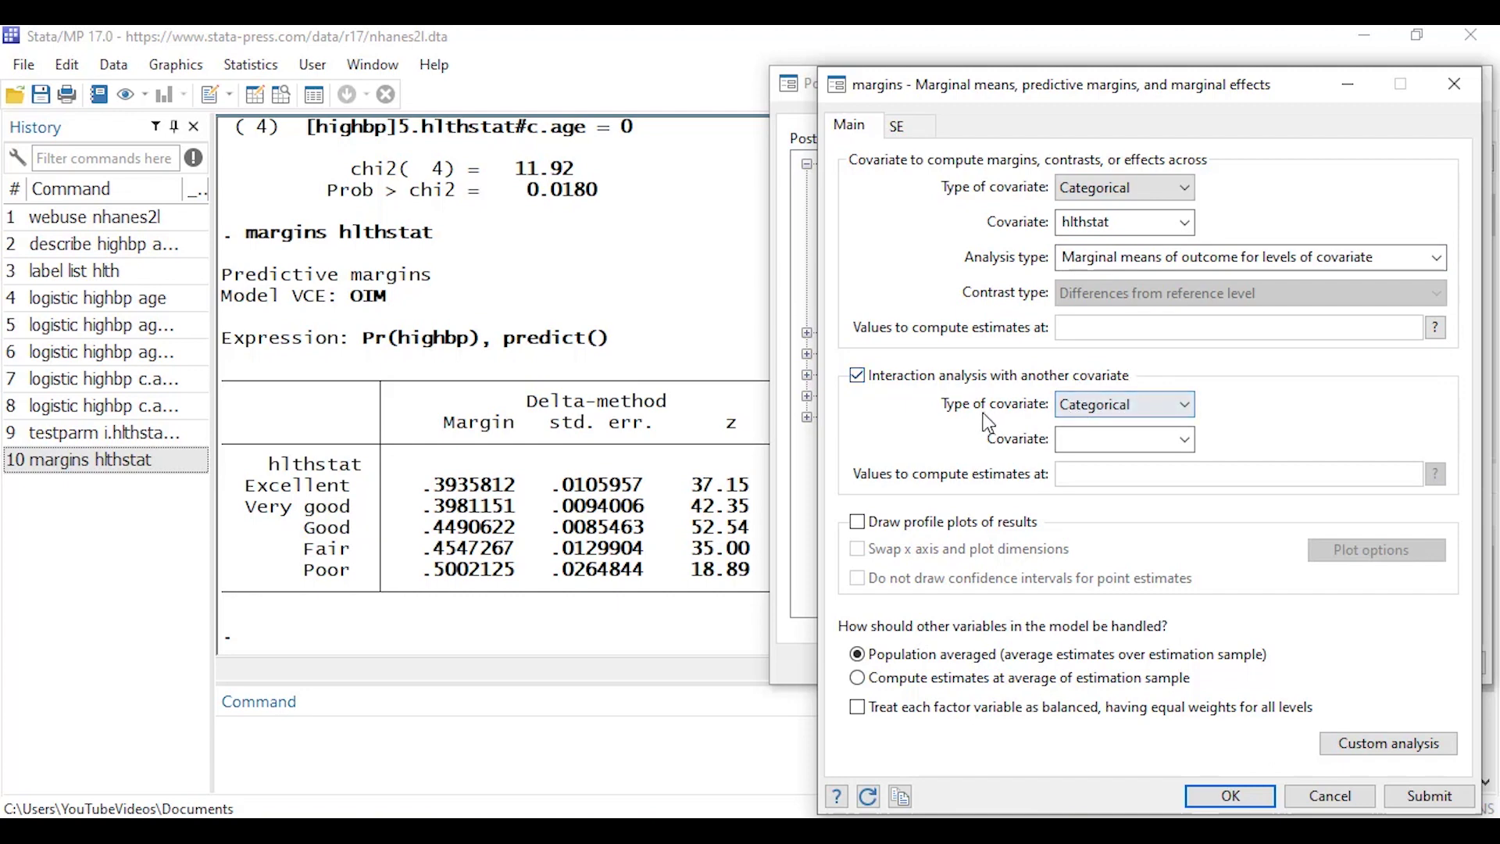
{"action": "left_click", "coordinate": [1186, 405]}
{"action": "left_click", "coordinate": [1163, 444]}
{"action": "left_click", "coordinate": [1186, 440]}
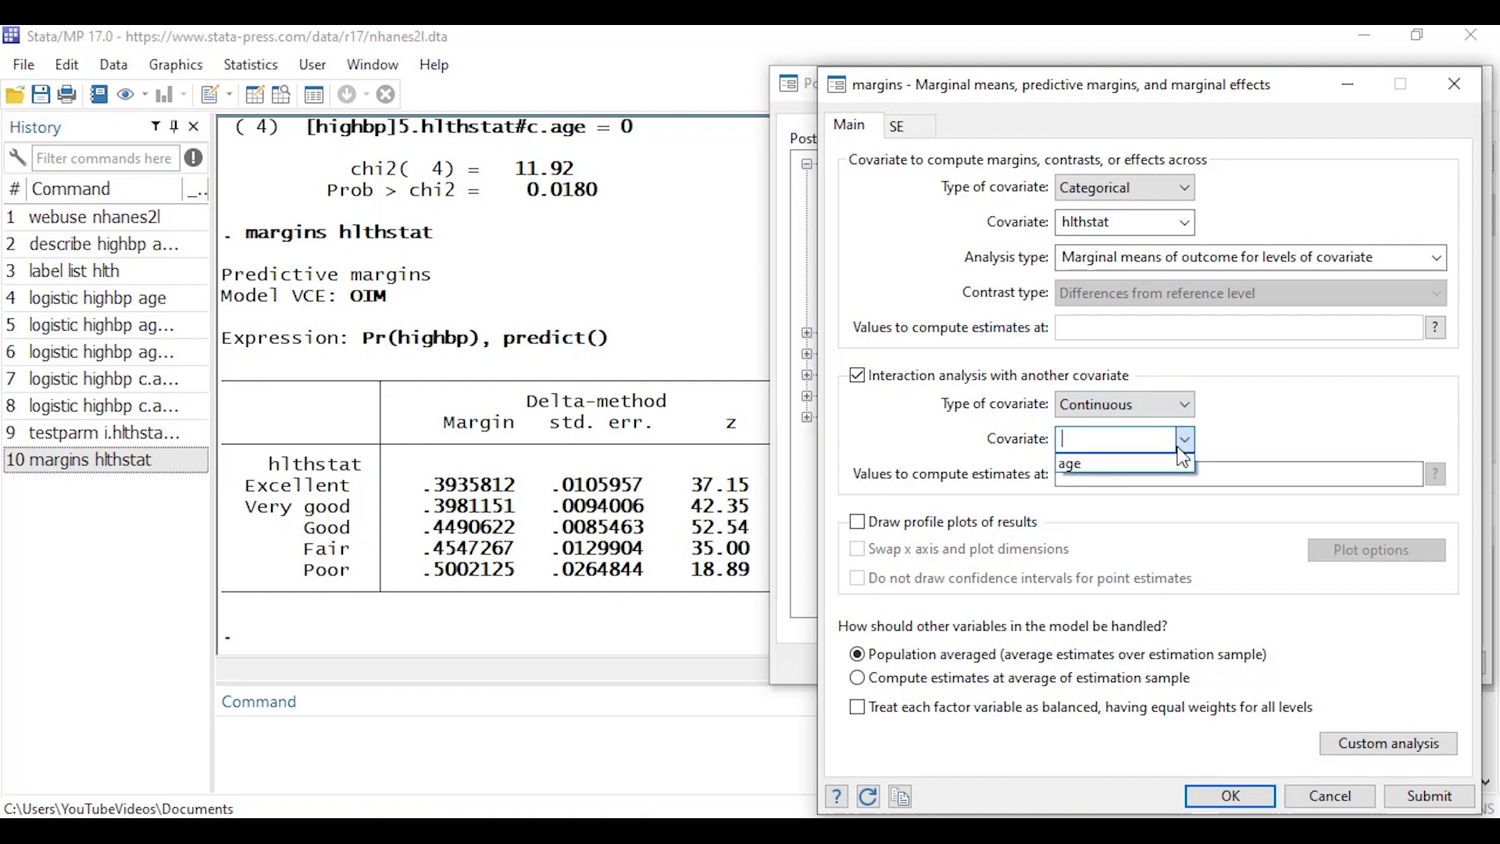
{"action": "left_click", "coordinate": [1173, 466]}
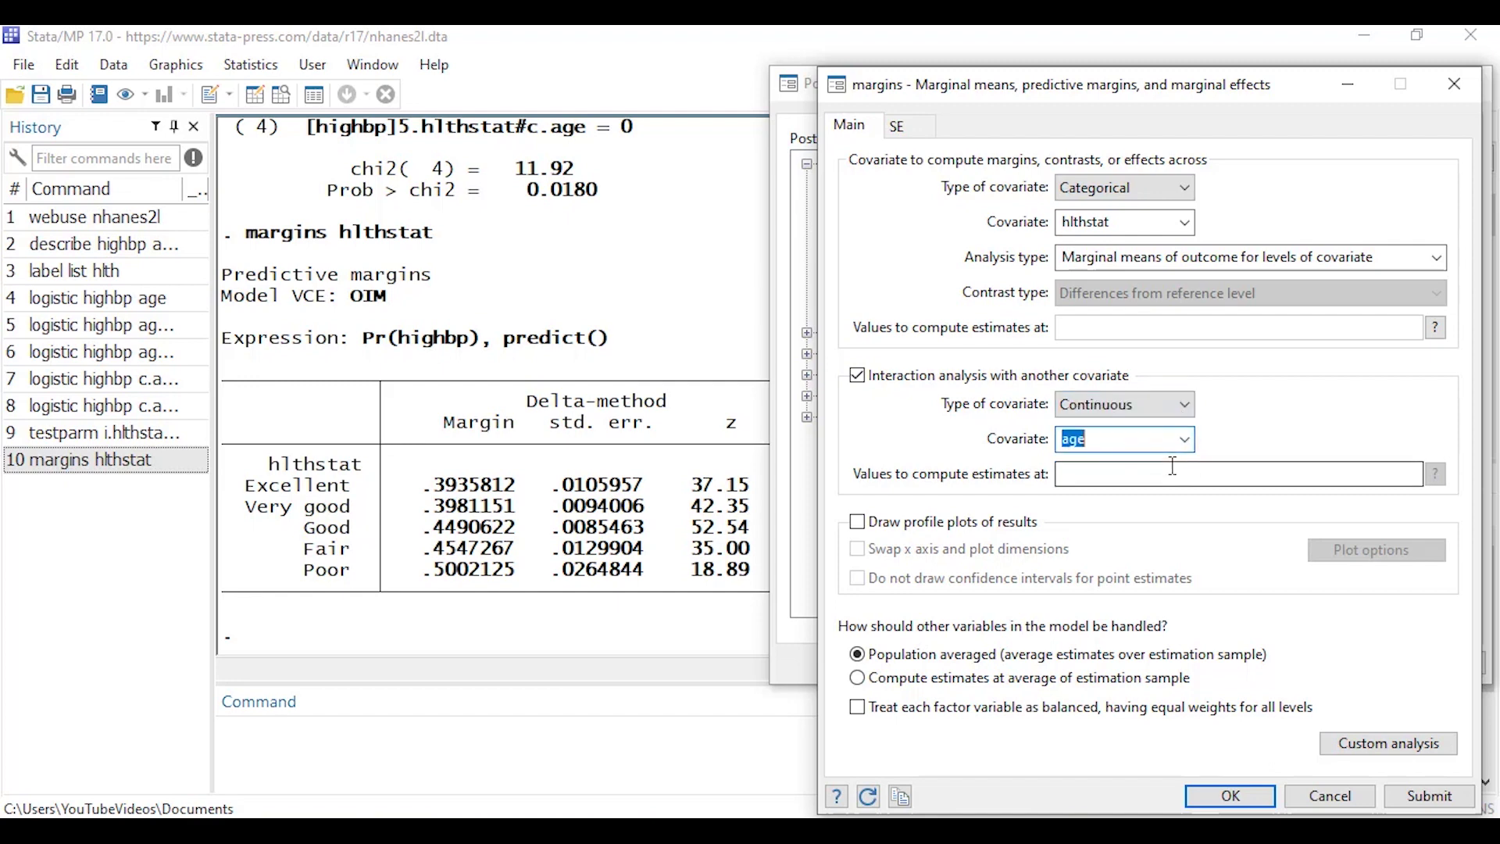
{"action": "left_click", "coordinate": [1171, 471]}
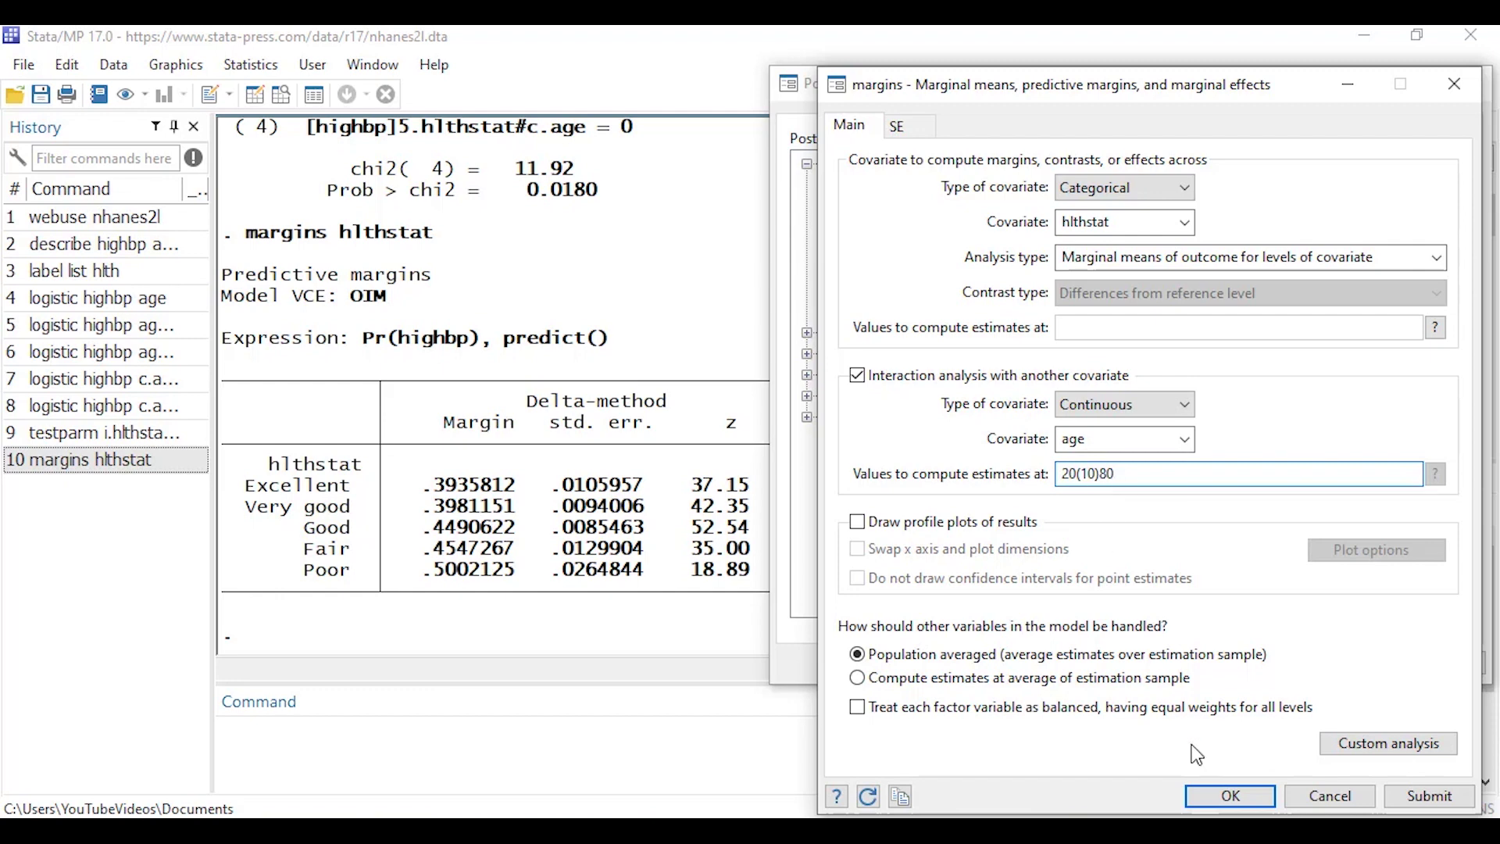
{"action": "left_click", "coordinate": [1236, 796]}
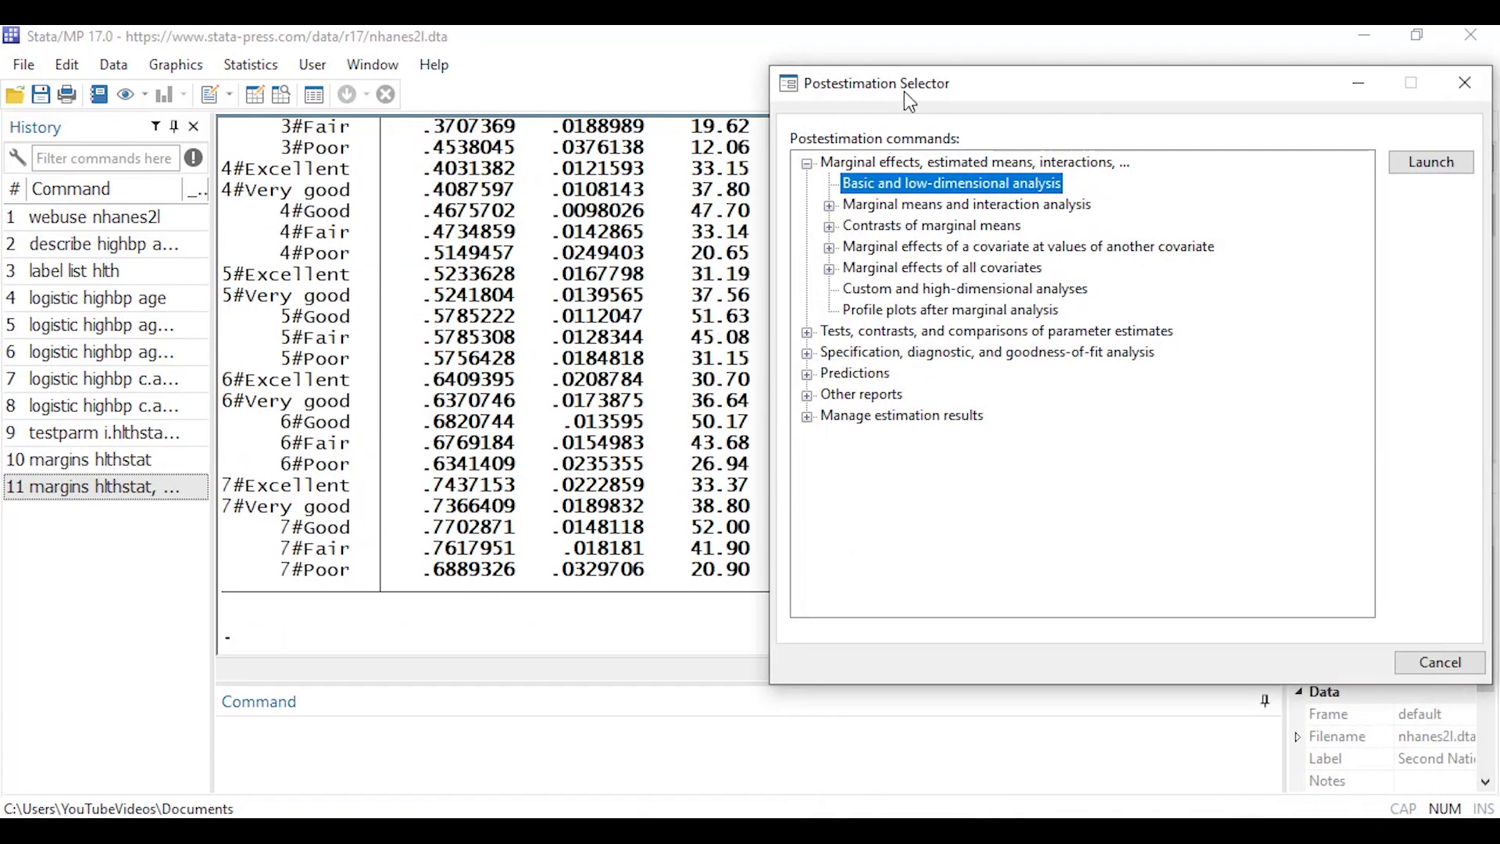
Scroll through the age-by-health-status margins table in the Results window.
{"action": "left_click", "coordinate": [644, 153]}
{"action": "scroll", "coordinate": [644, 337], "scroll_direction": "up", "scroll_amount": 4}
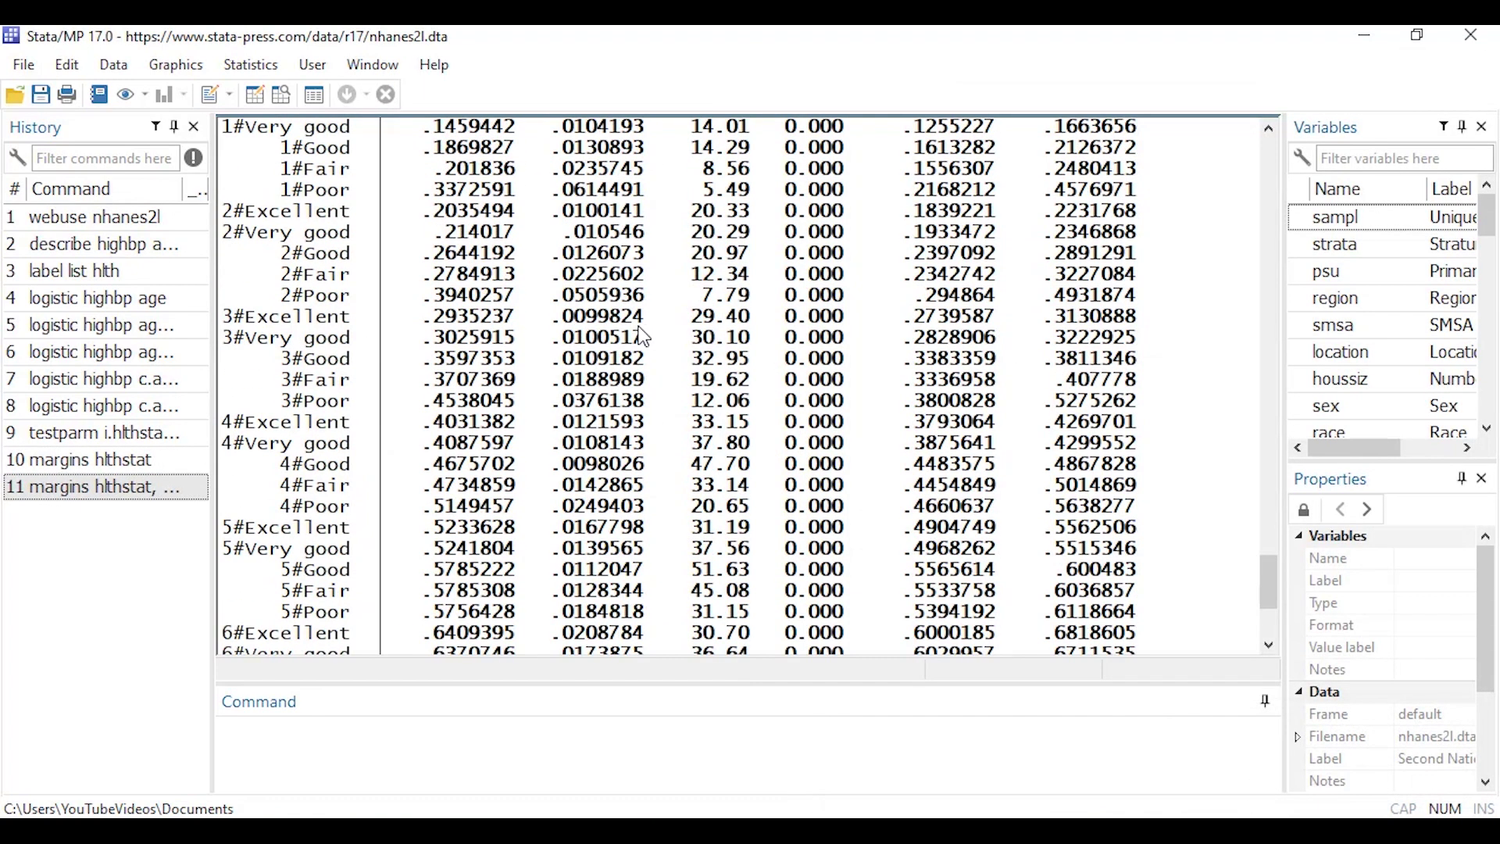
{"action": "scroll", "coordinate": [633, 338], "scroll_direction": "up", "scroll_amount": 8}
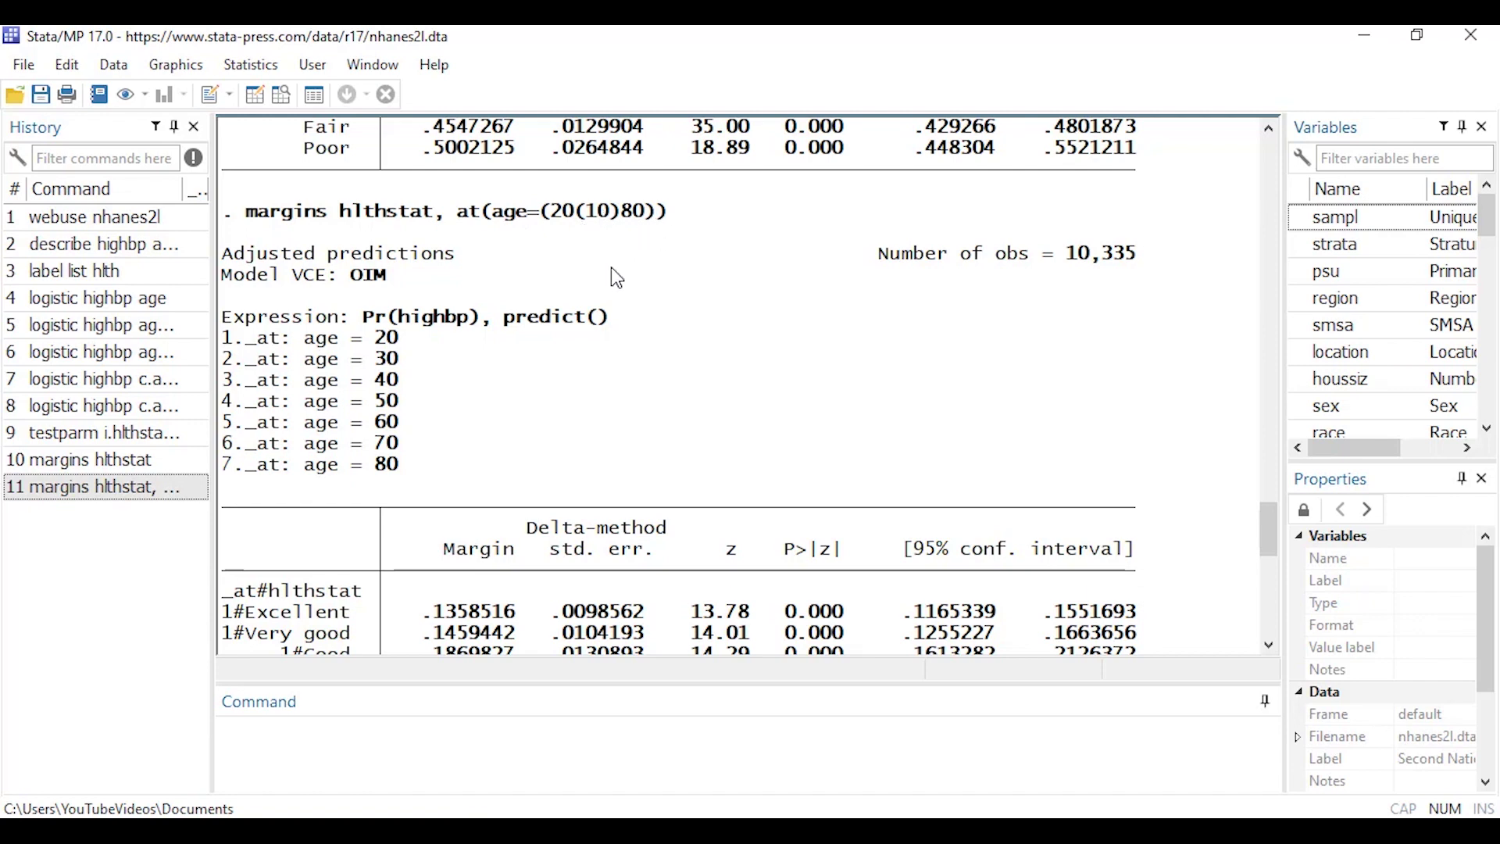
{"action": "scroll", "coordinate": [569, 400], "scroll_direction": "down", "scroll_amount": 2}
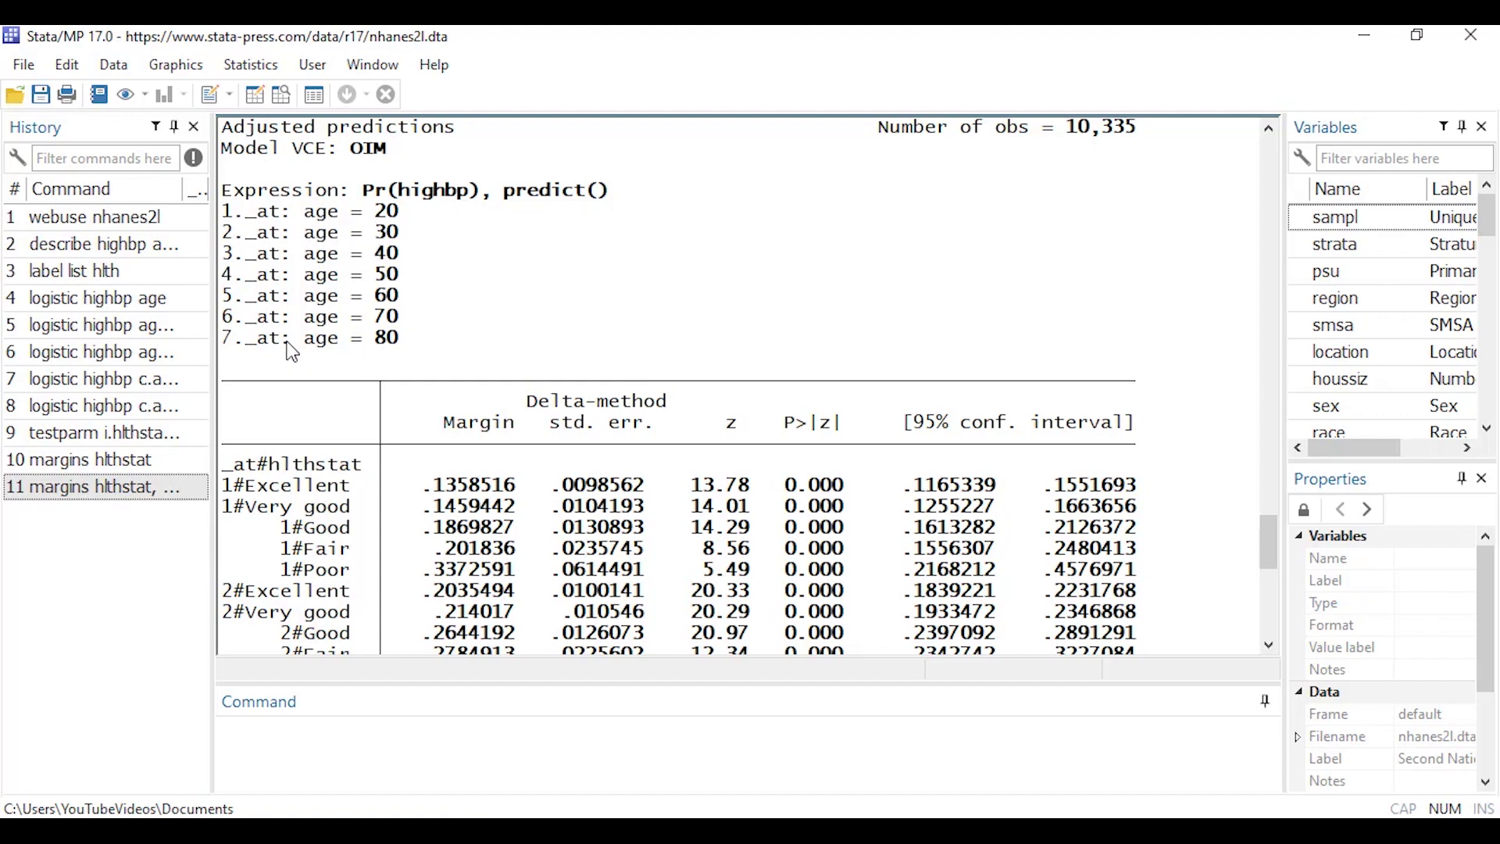
{"action": "scroll", "coordinate": [426, 351], "scroll_direction": "down", "scroll_amount": 4}
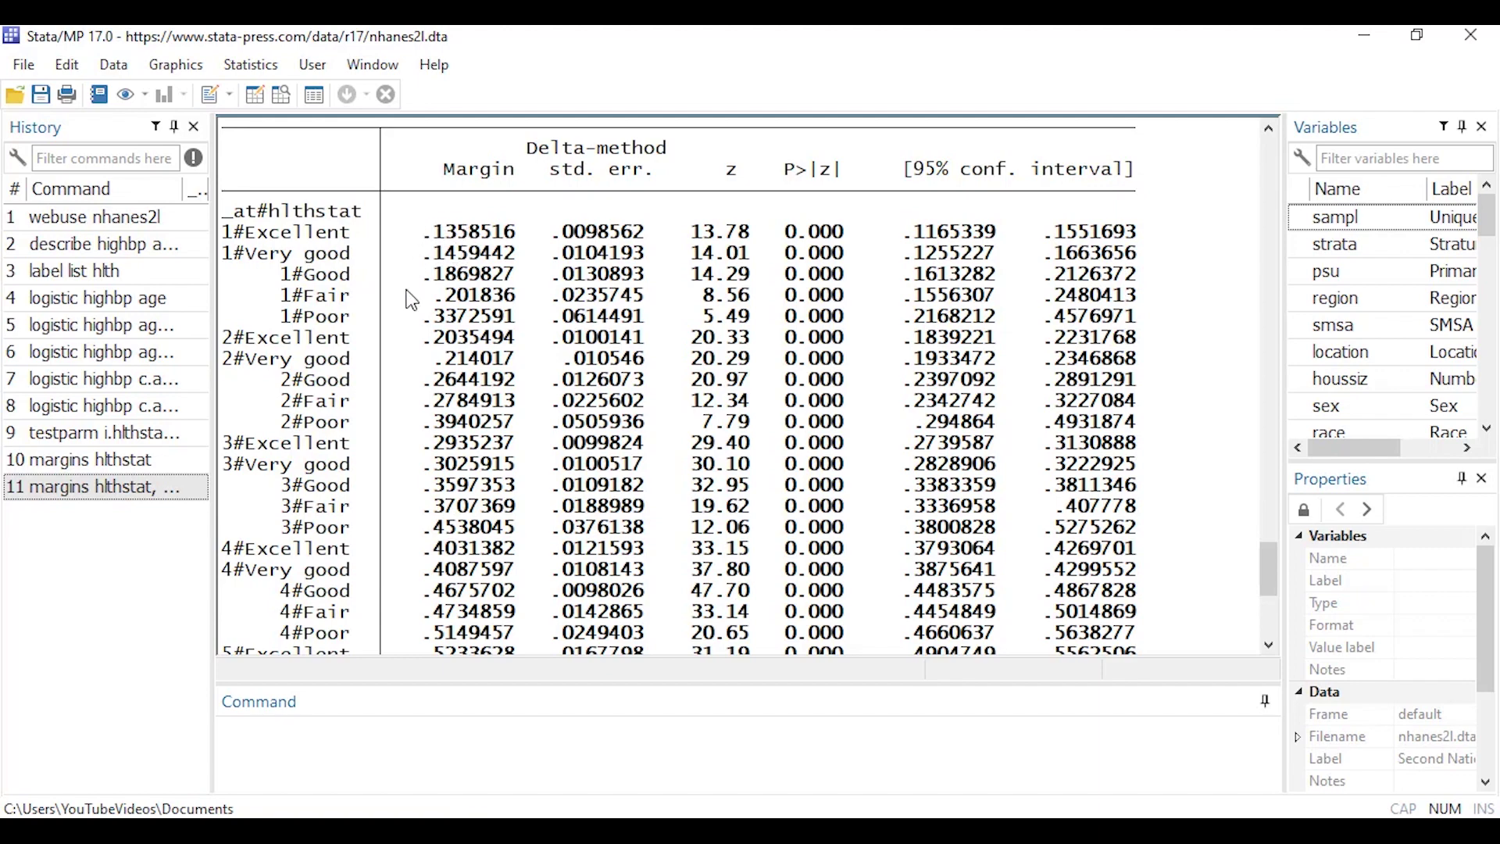
{"action": "scroll", "coordinate": [438, 274], "scroll_direction": "down", "scroll_amount": 6}
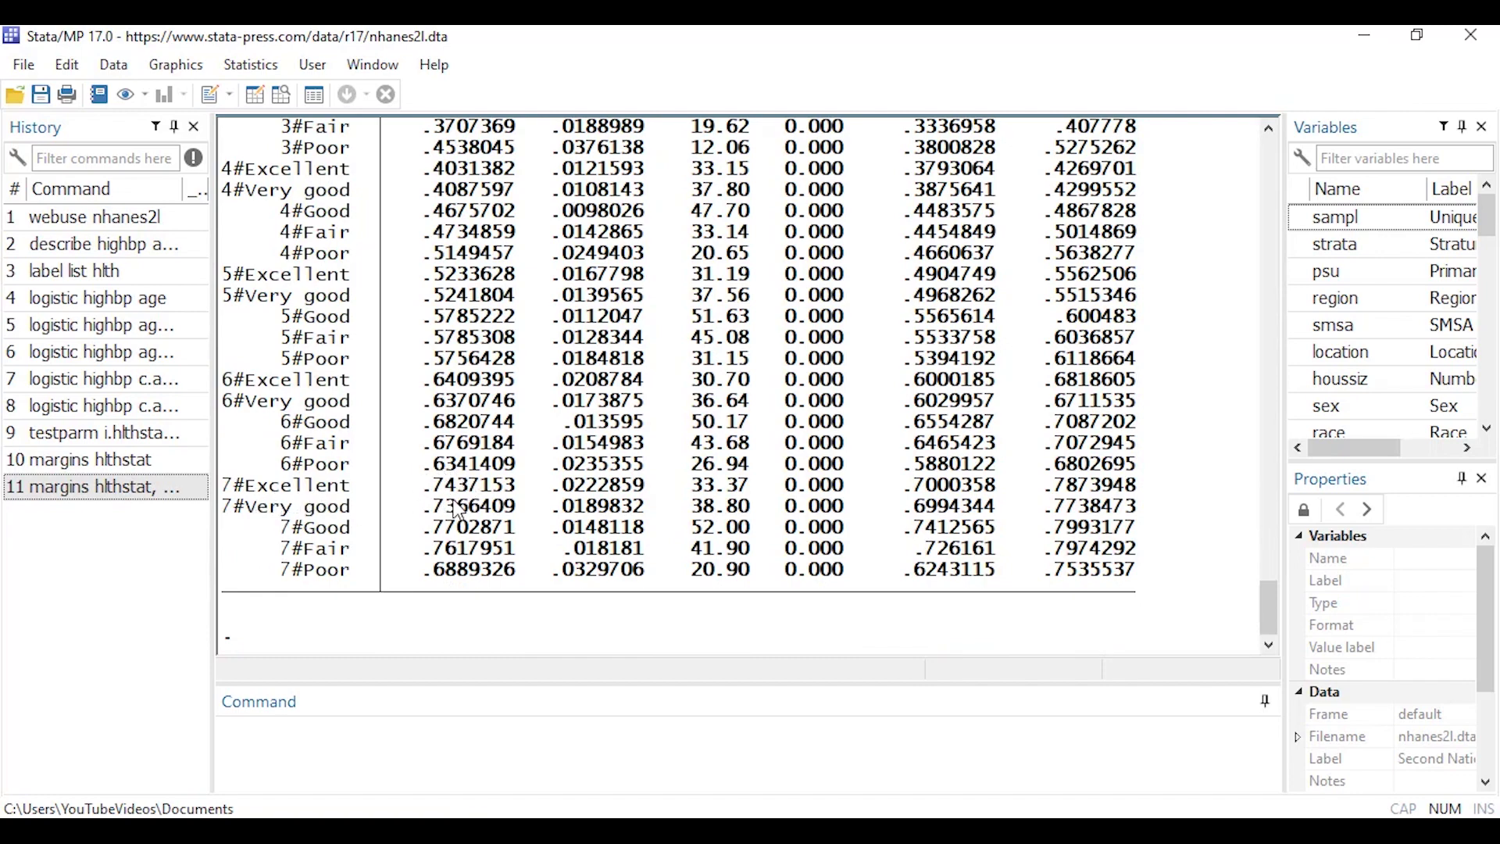
{"action": "scroll", "coordinate": [453, 512], "scroll_direction": "up", "scroll_amount": 8}
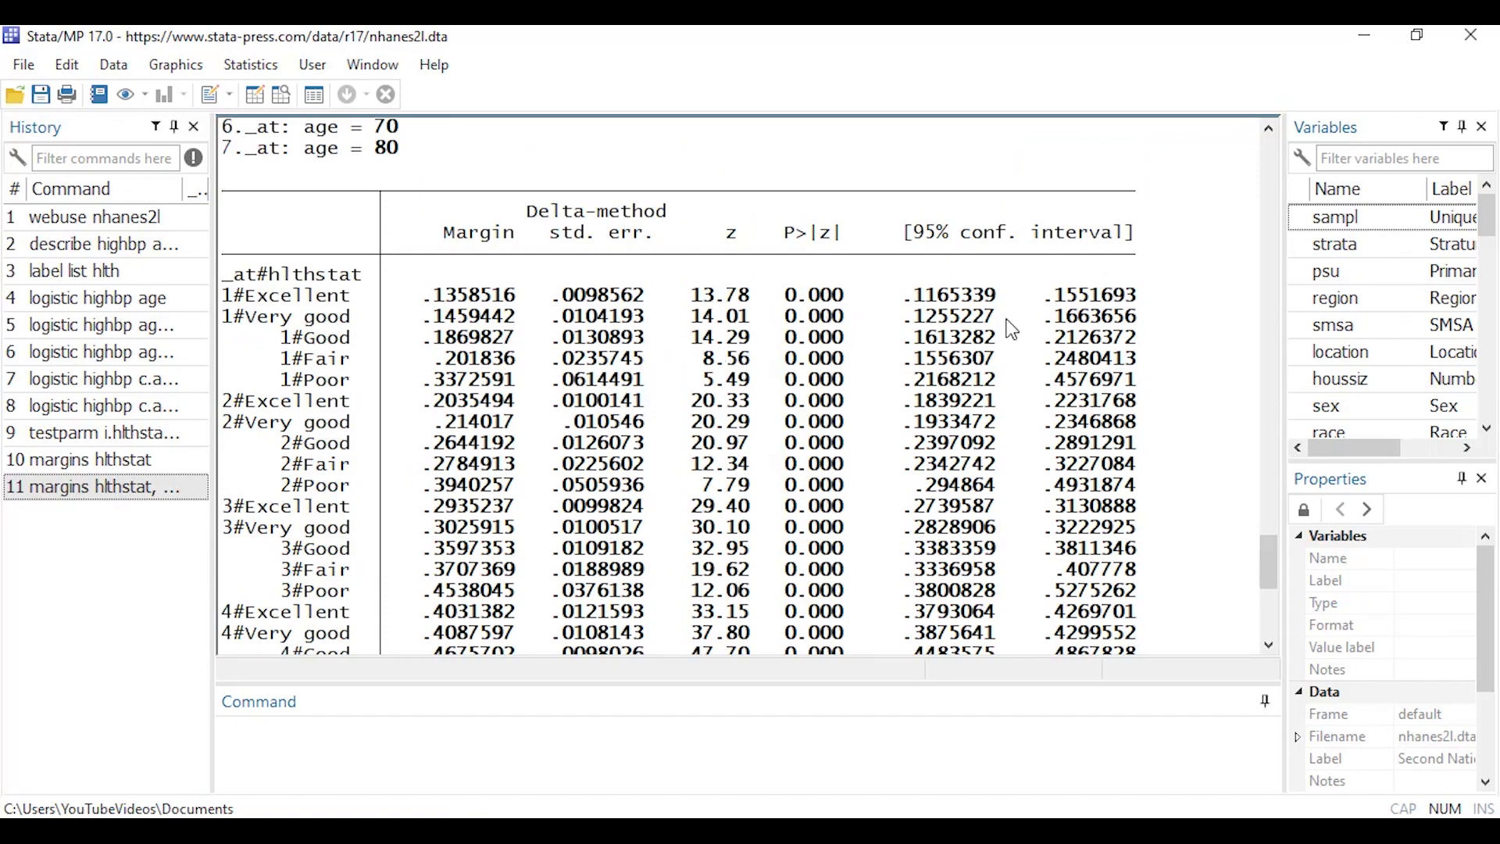
{"action": "scroll", "coordinate": [1012, 330], "scroll_direction": "down", "scroll_amount": 7}
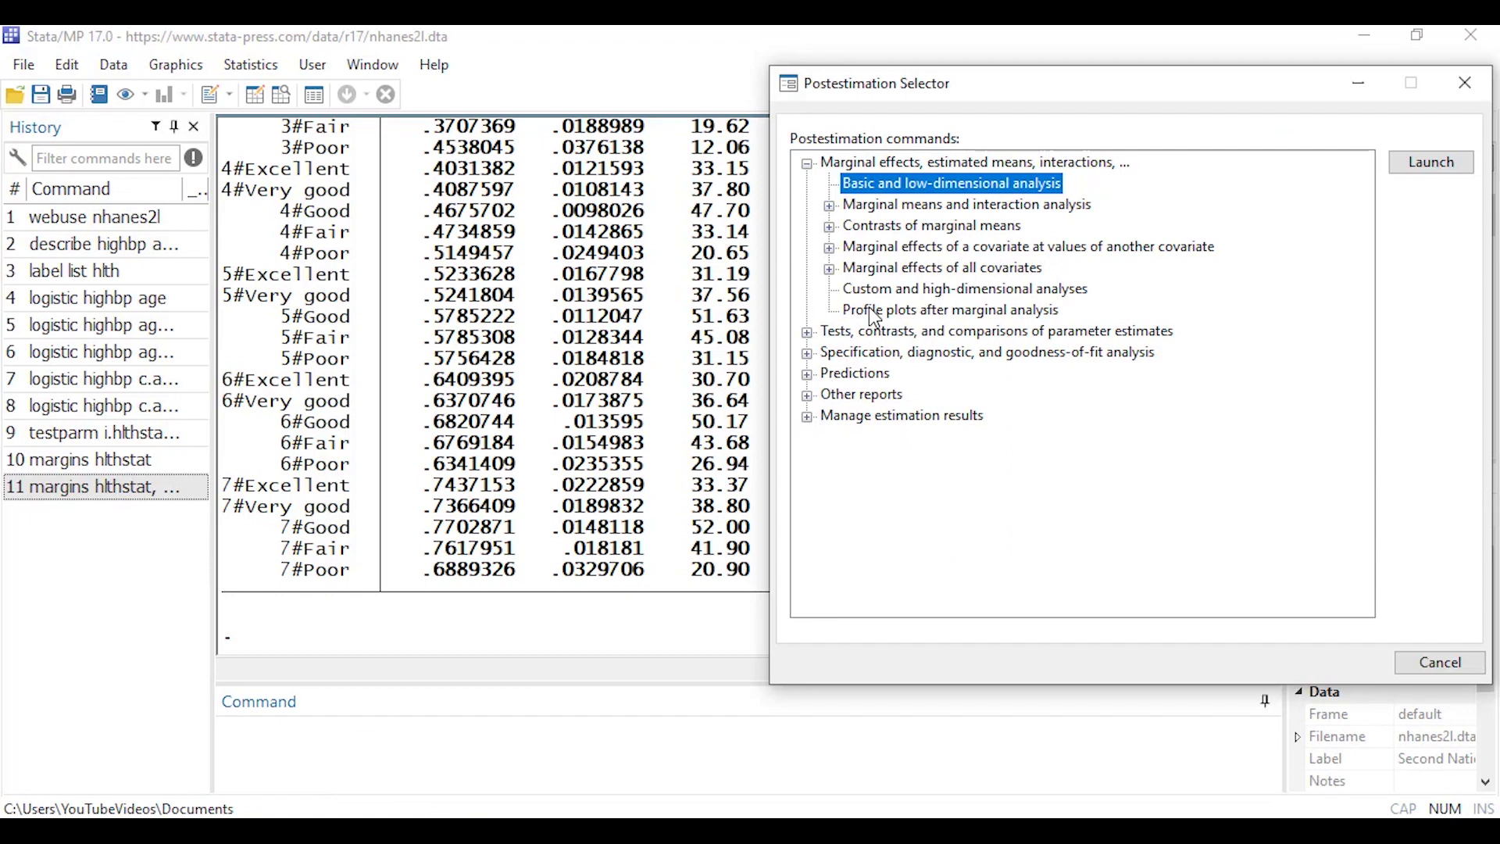
Draw a marginsplot profile plot with at(age) on the x axis, one line per health status.
{"action": "left_click", "coordinate": [868, 310]}
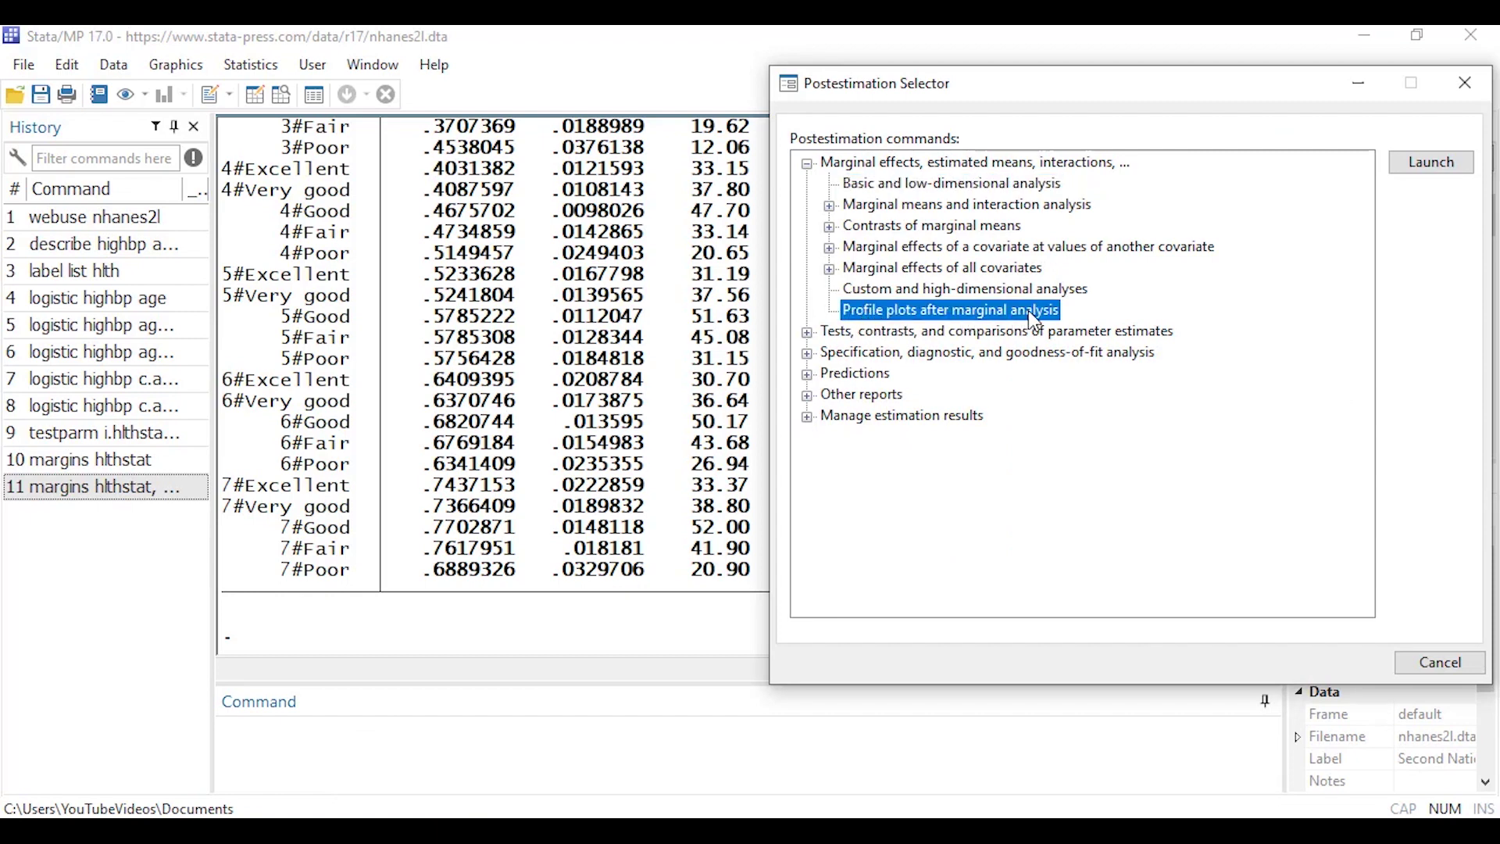
{"action": "left_click", "coordinate": [1435, 164]}
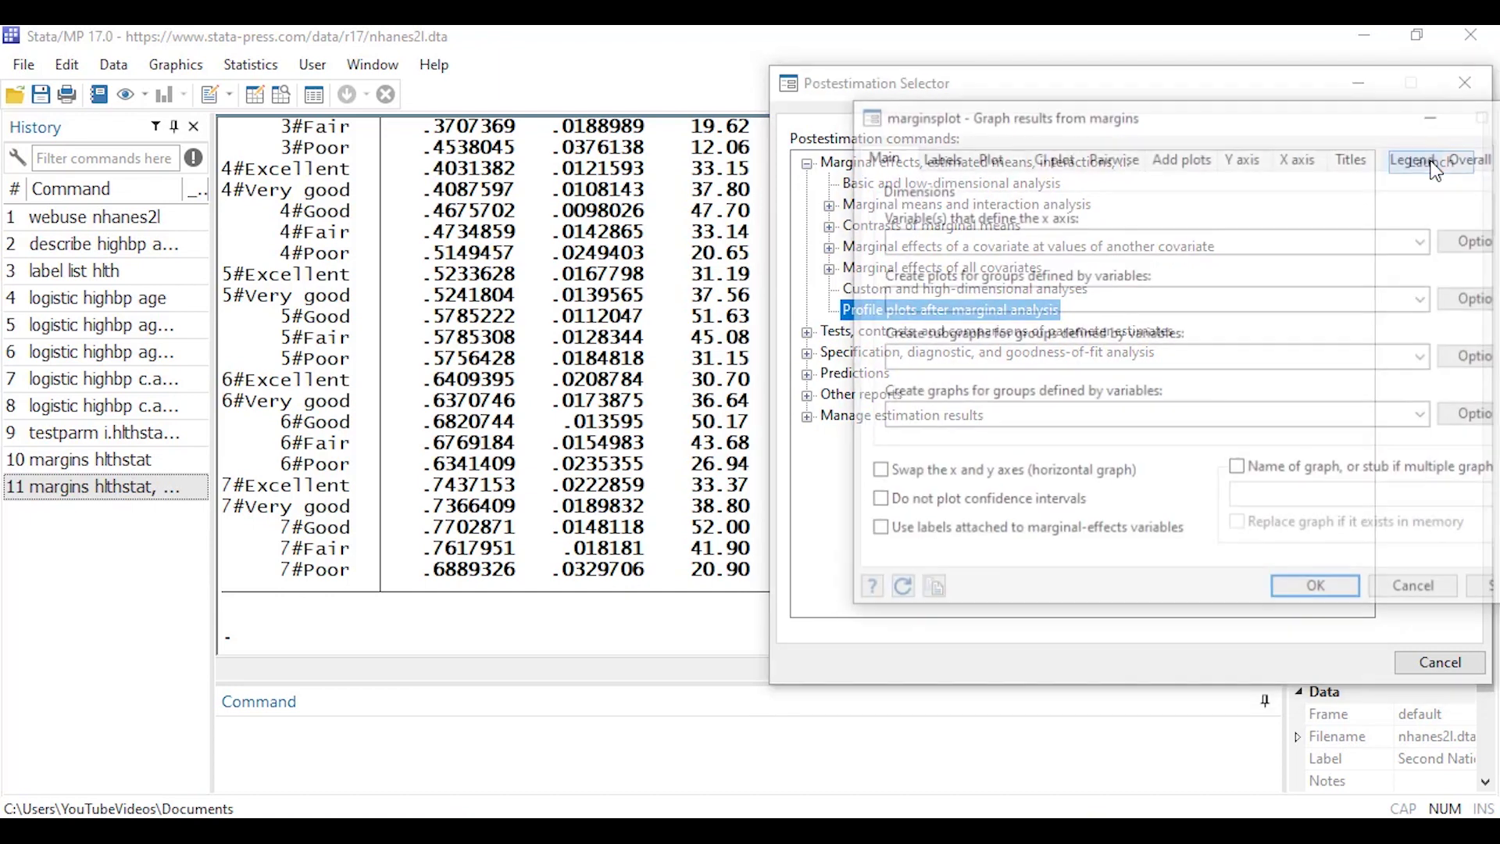
{"action": "left_click_drag", "start_coordinate": [1312, 118], "coordinate": [1236, 82]}
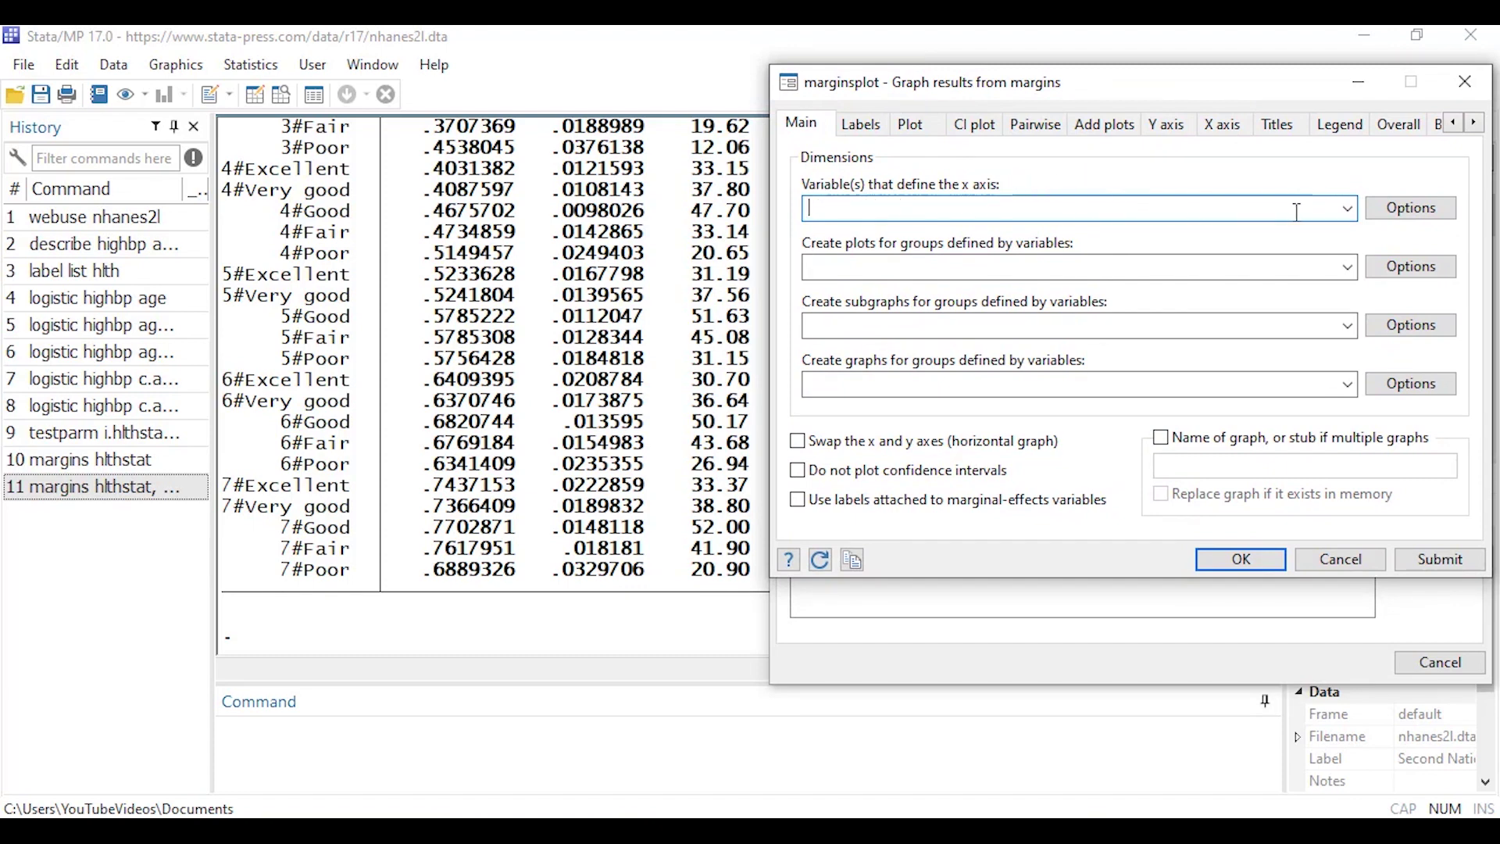
{"action": "left_click", "coordinate": [1349, 209]}
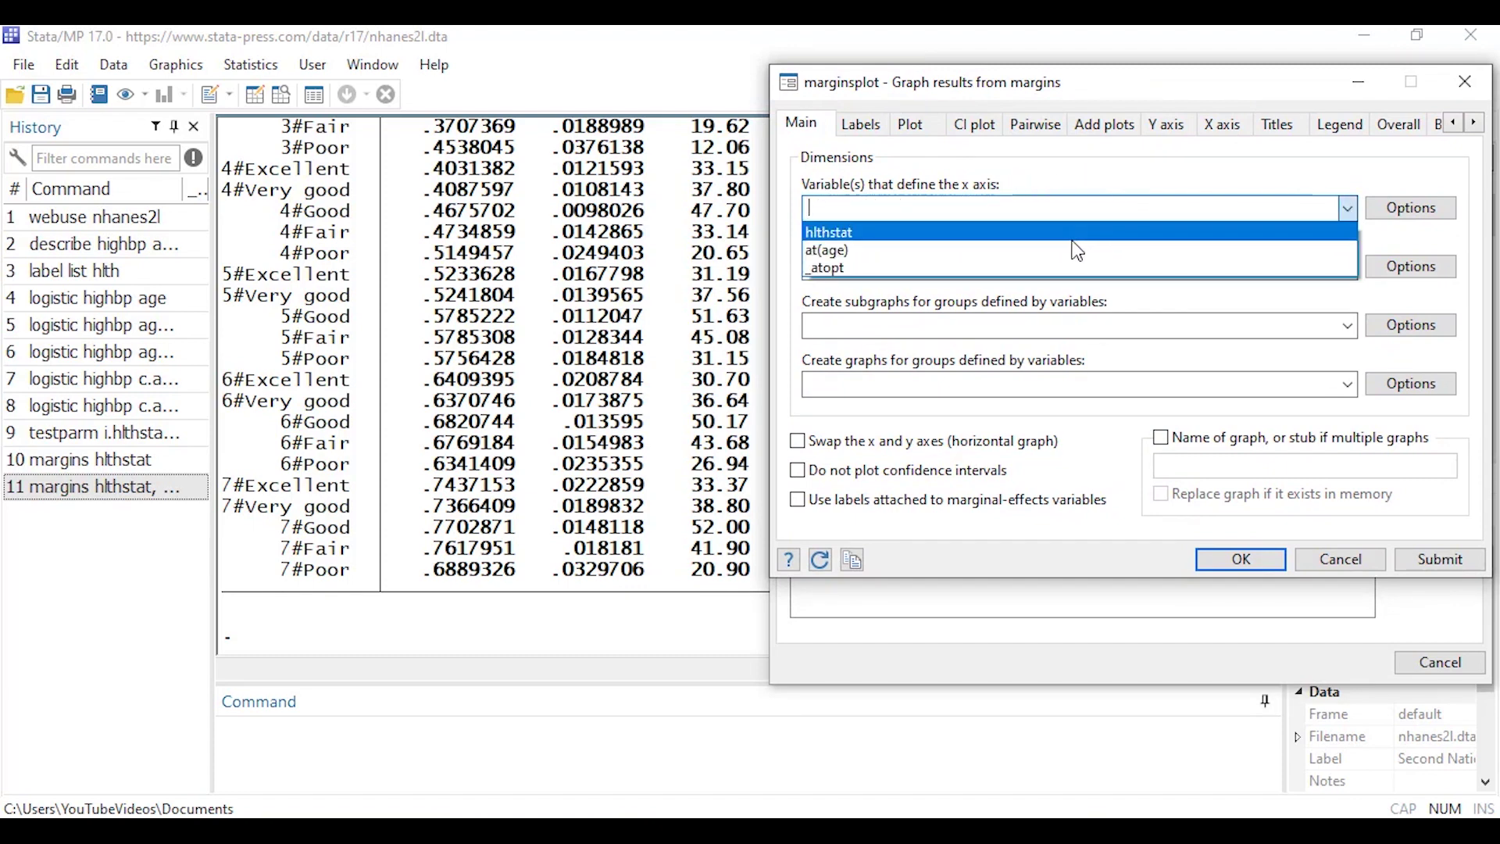
{"action": "left_click", "coordinate": [1069, 251]}
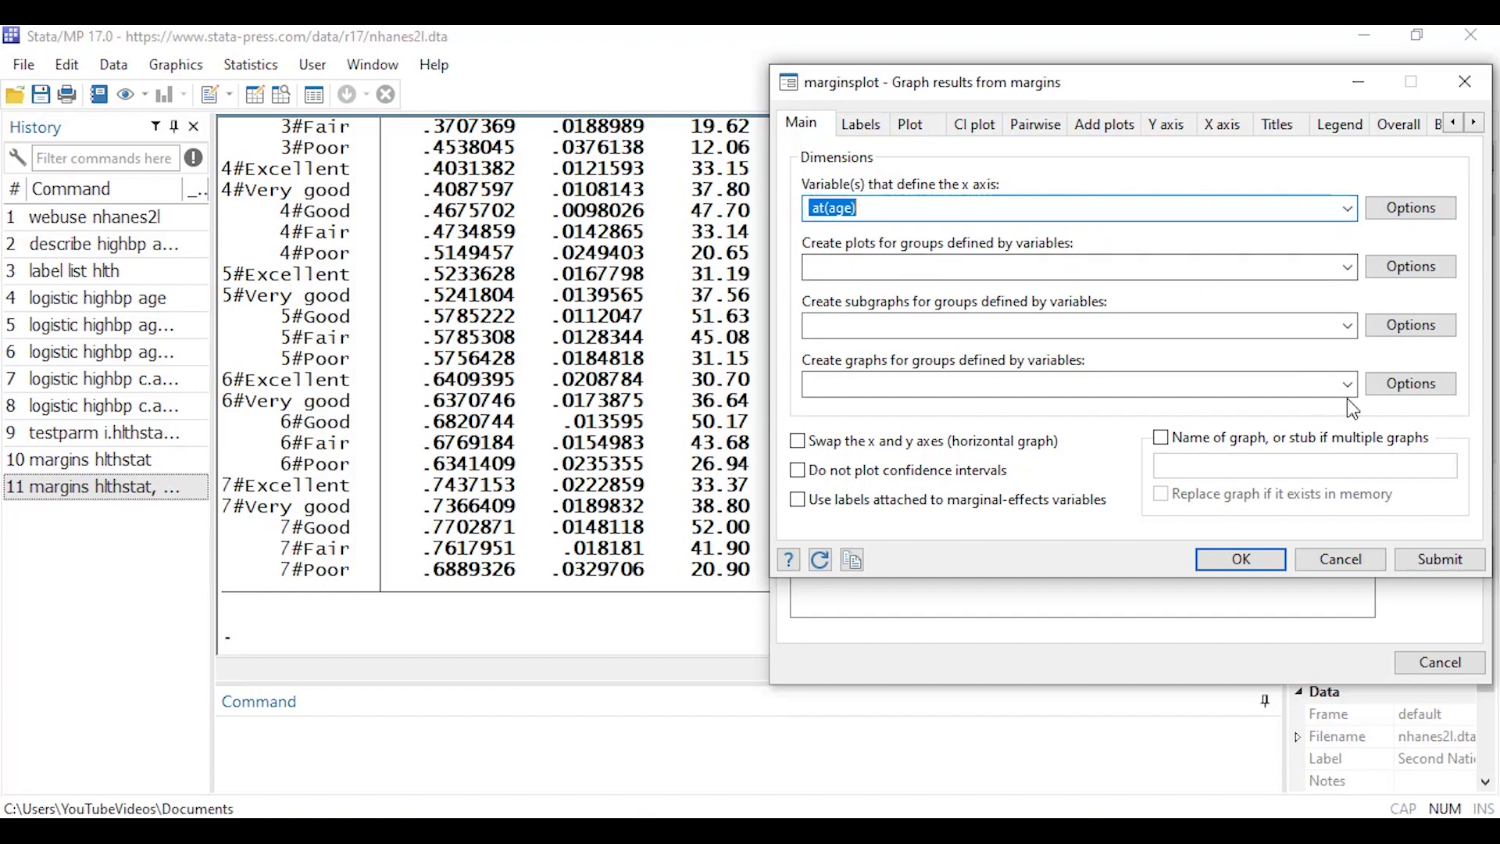
{"action": "left_click", "coordinate": [1458, 568]}
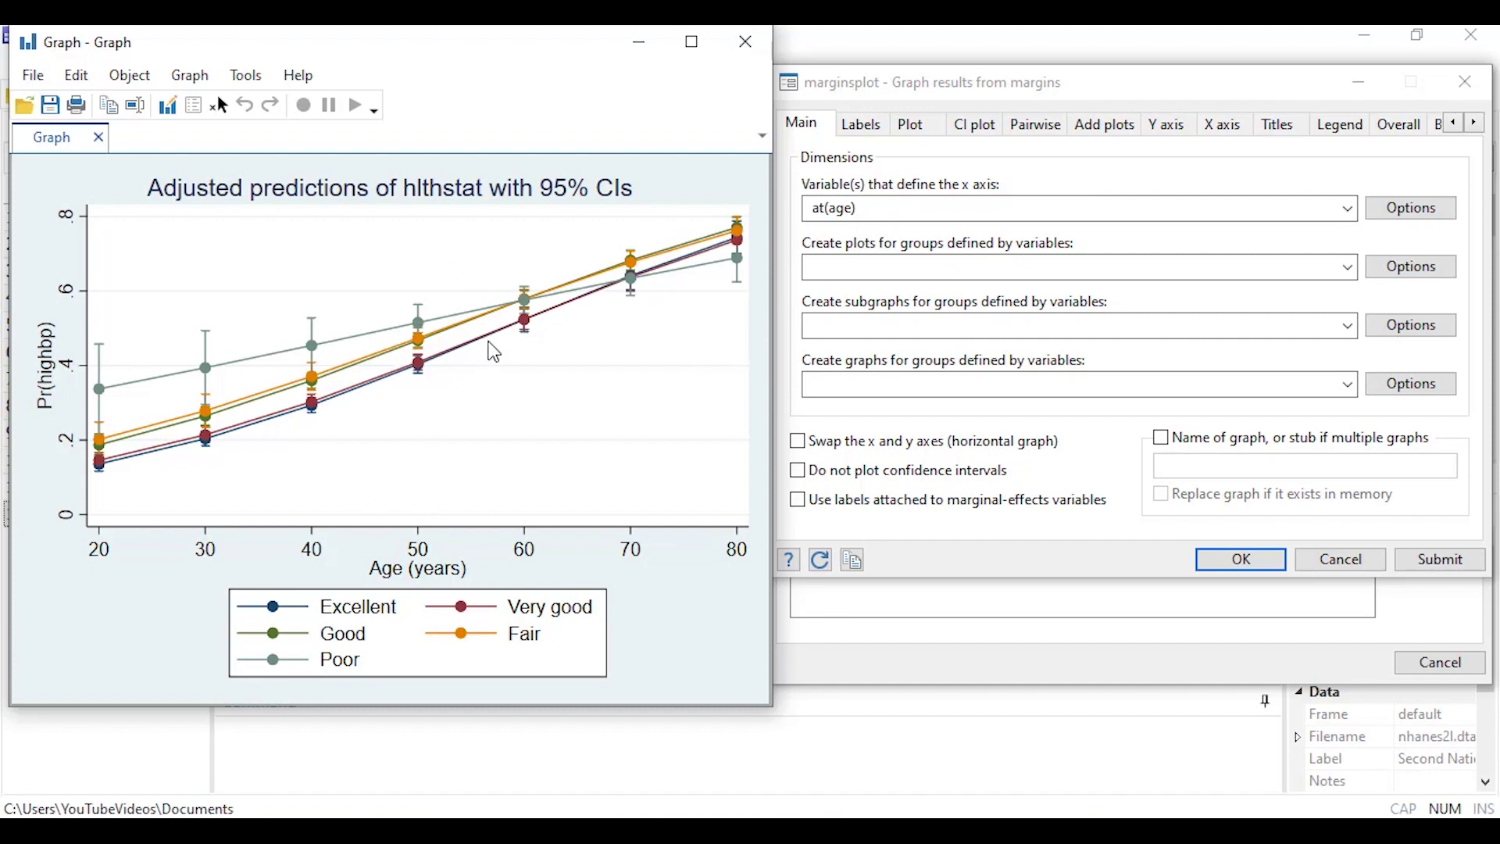
Redraw the profile plot with hlthstat subgraphs, one panel per health status.
{"action": "left_click", "coordinate": [1348, 327]}
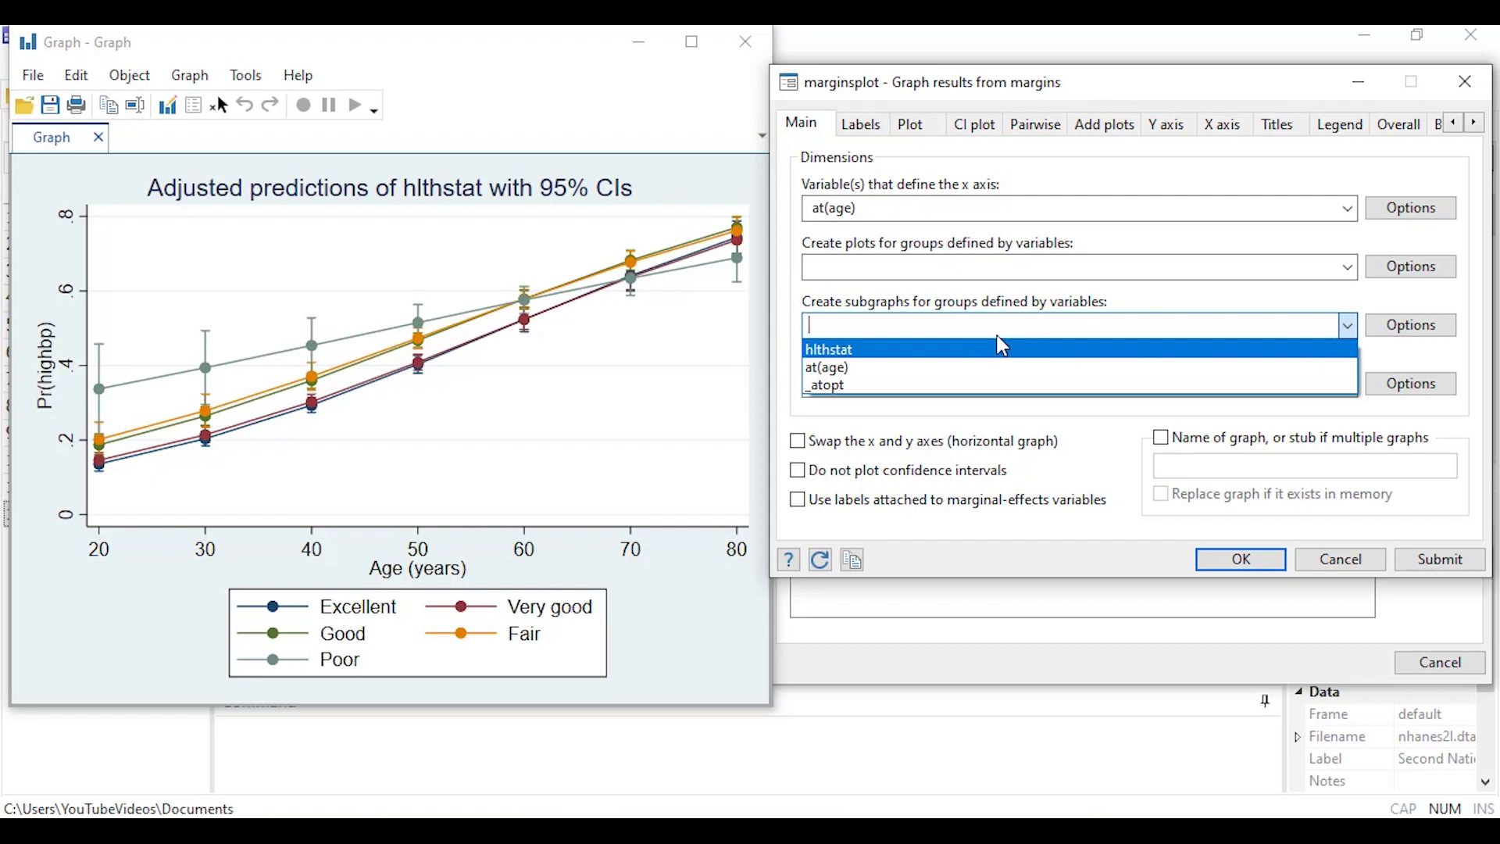
{"action": "left_click", "coordinate": [907, 358]}
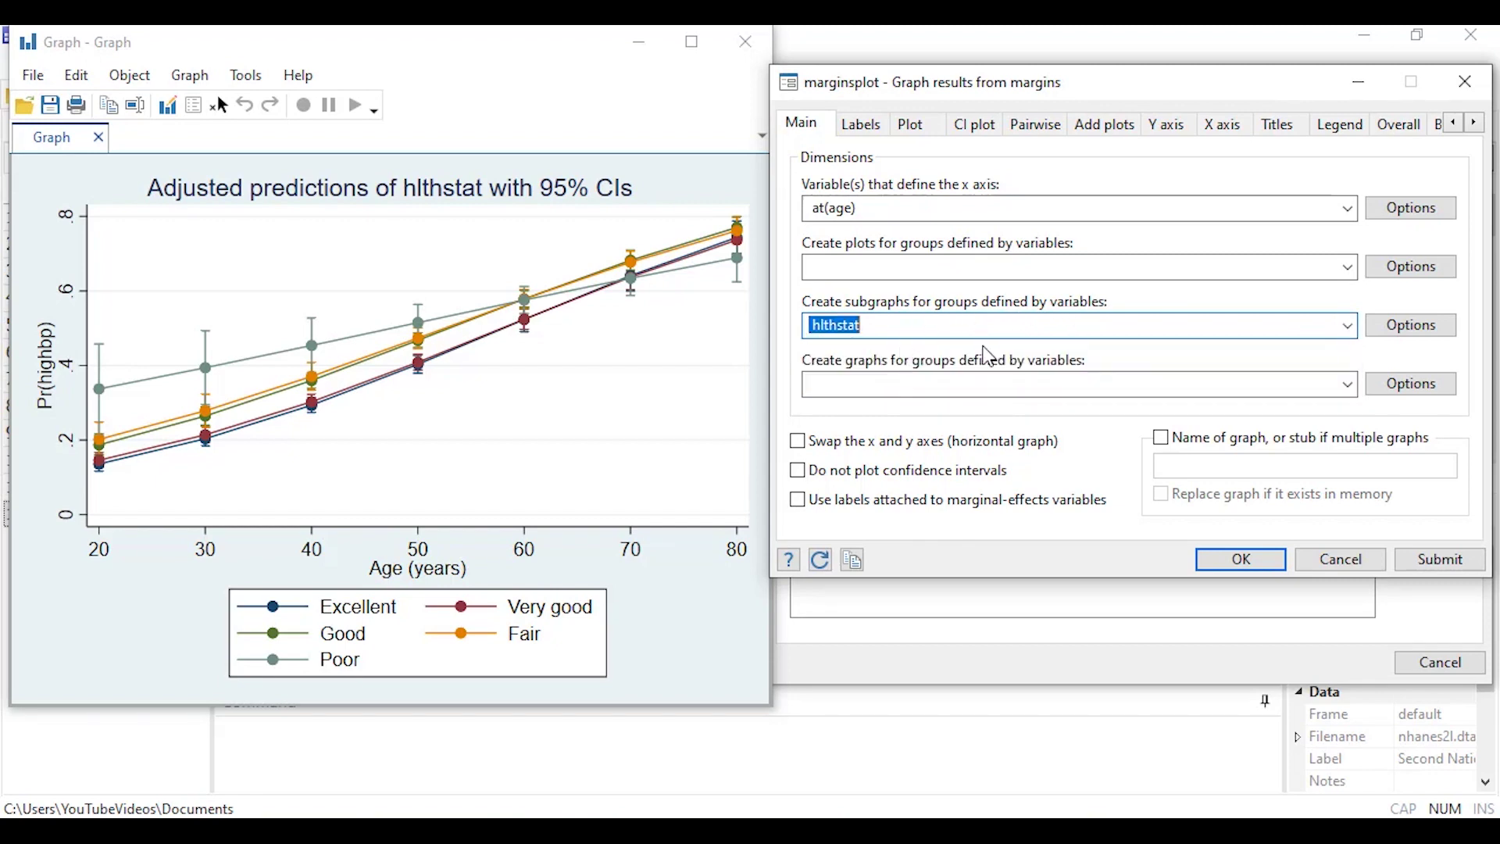
{"action": "left_click", "coordinate": [1448, 569]}
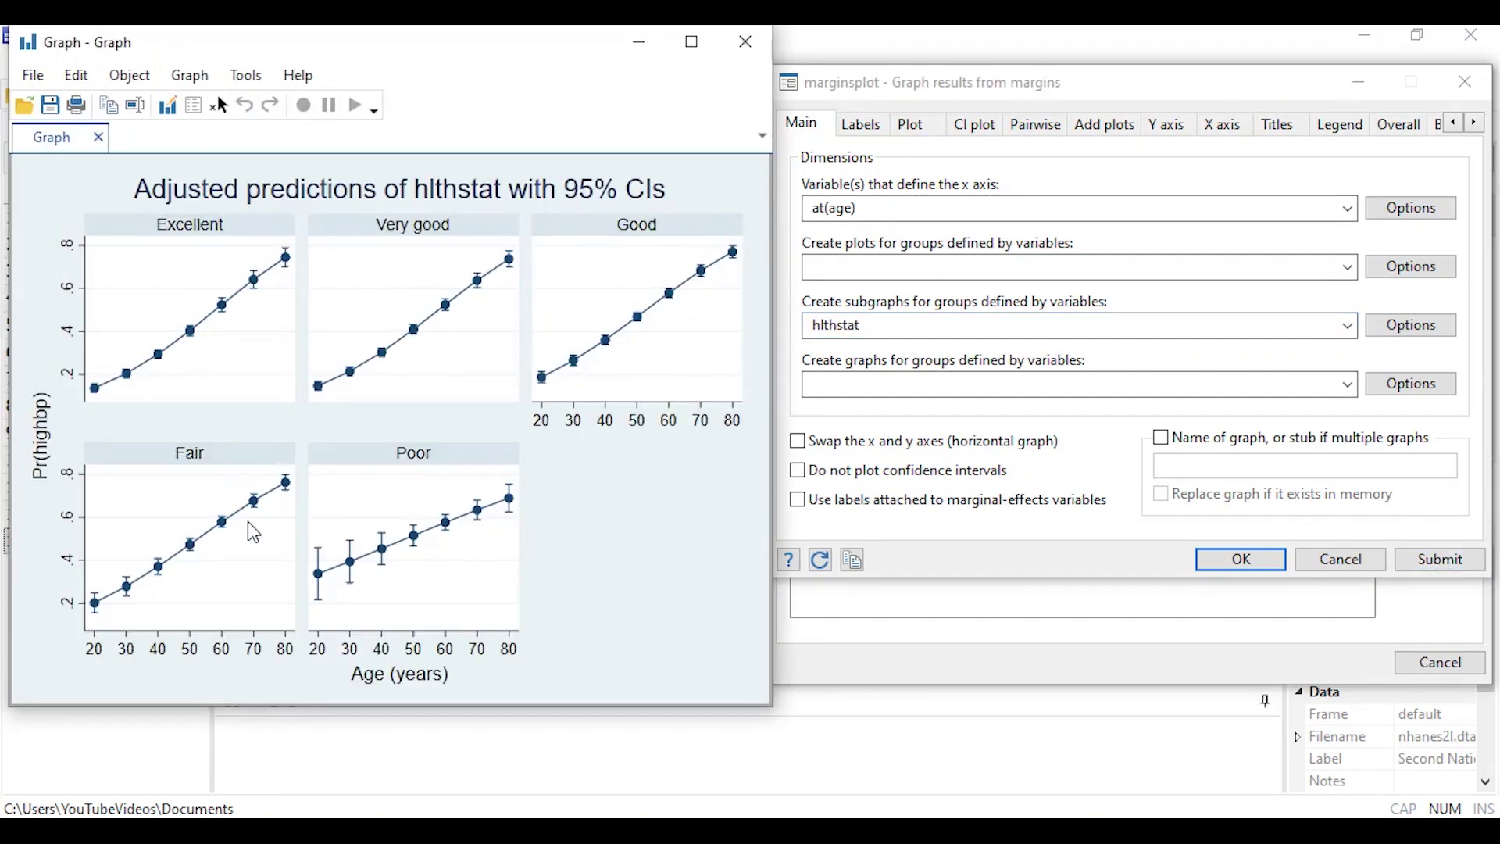
Clear hlthstat from the subgraphs field of the marginsplot settings.
{"action": "left_click", "coordinate": [860, 327]}
{"action": "double_click", "coordinate": [859, 326]}
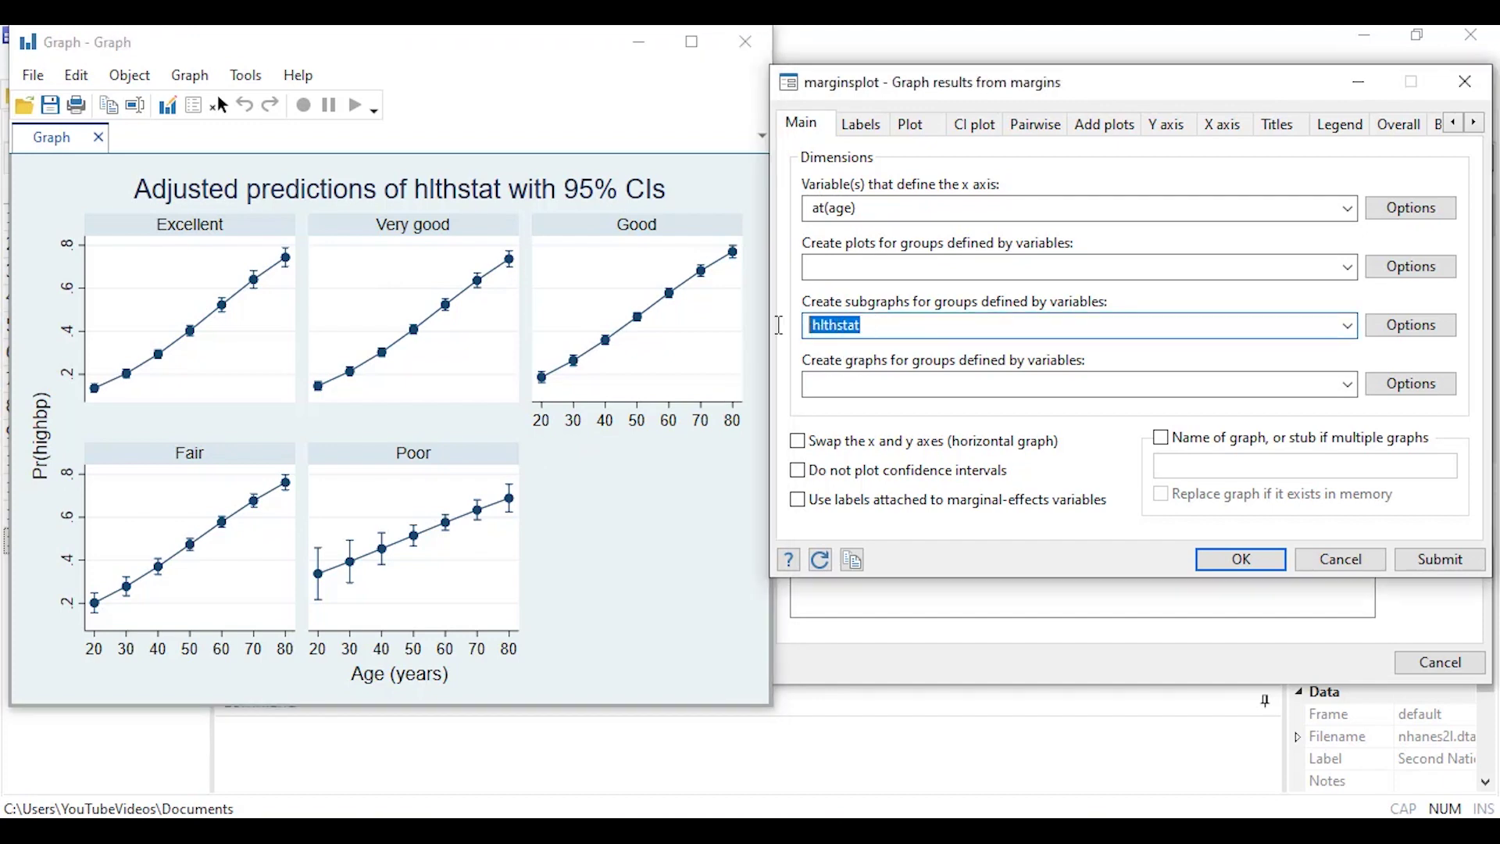
{"action": "key", "text": "Delete"}
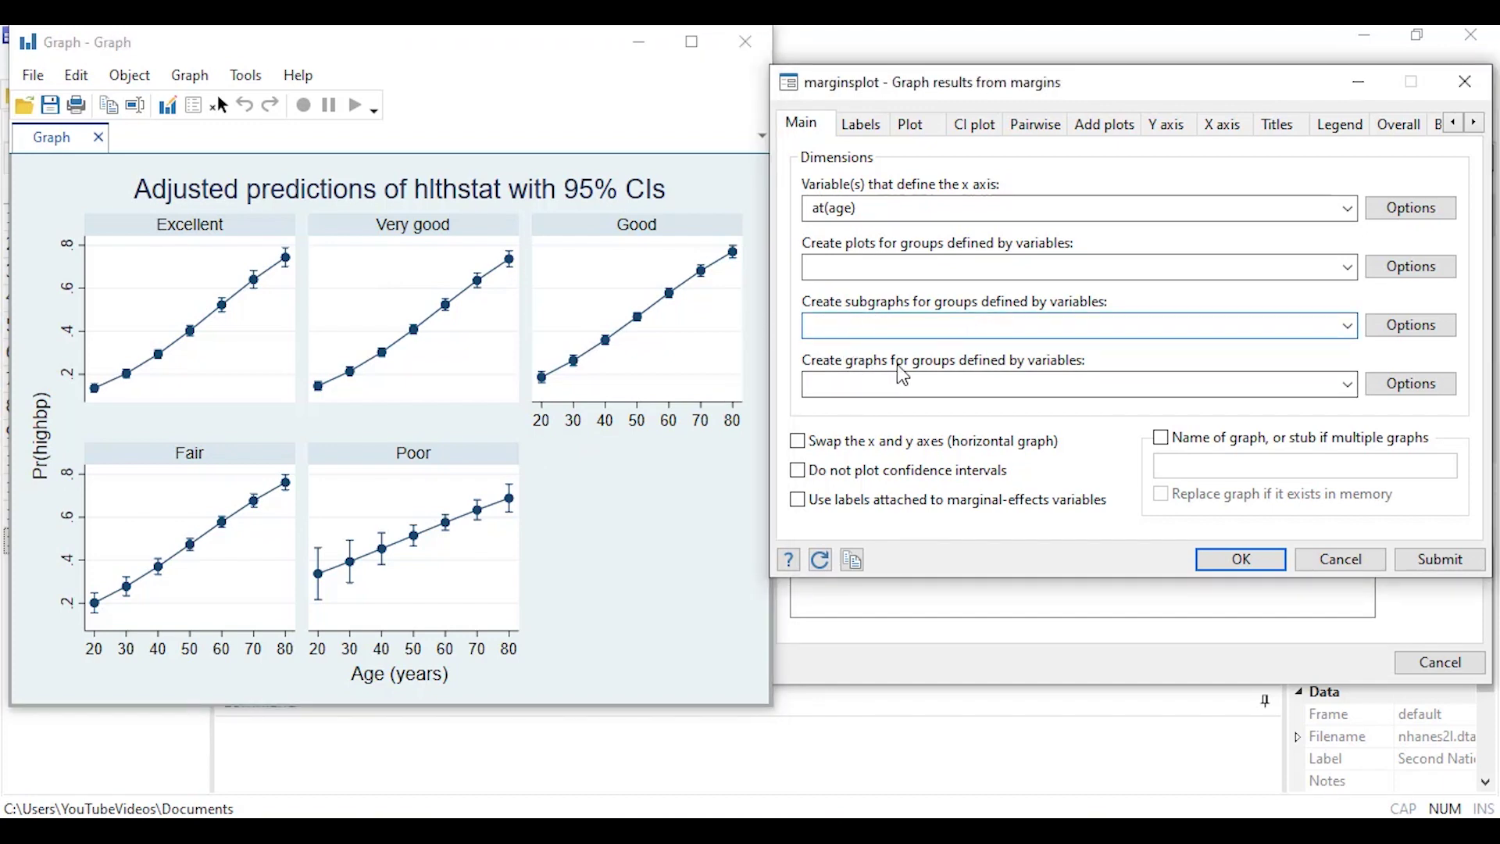
Create a separate profile graph per health status using graphdimension(hlthstat).
{"action": "left_click", "coordinate": [1349, 385]}
{"action": "left_click", "coordinate": [1242, 406]}
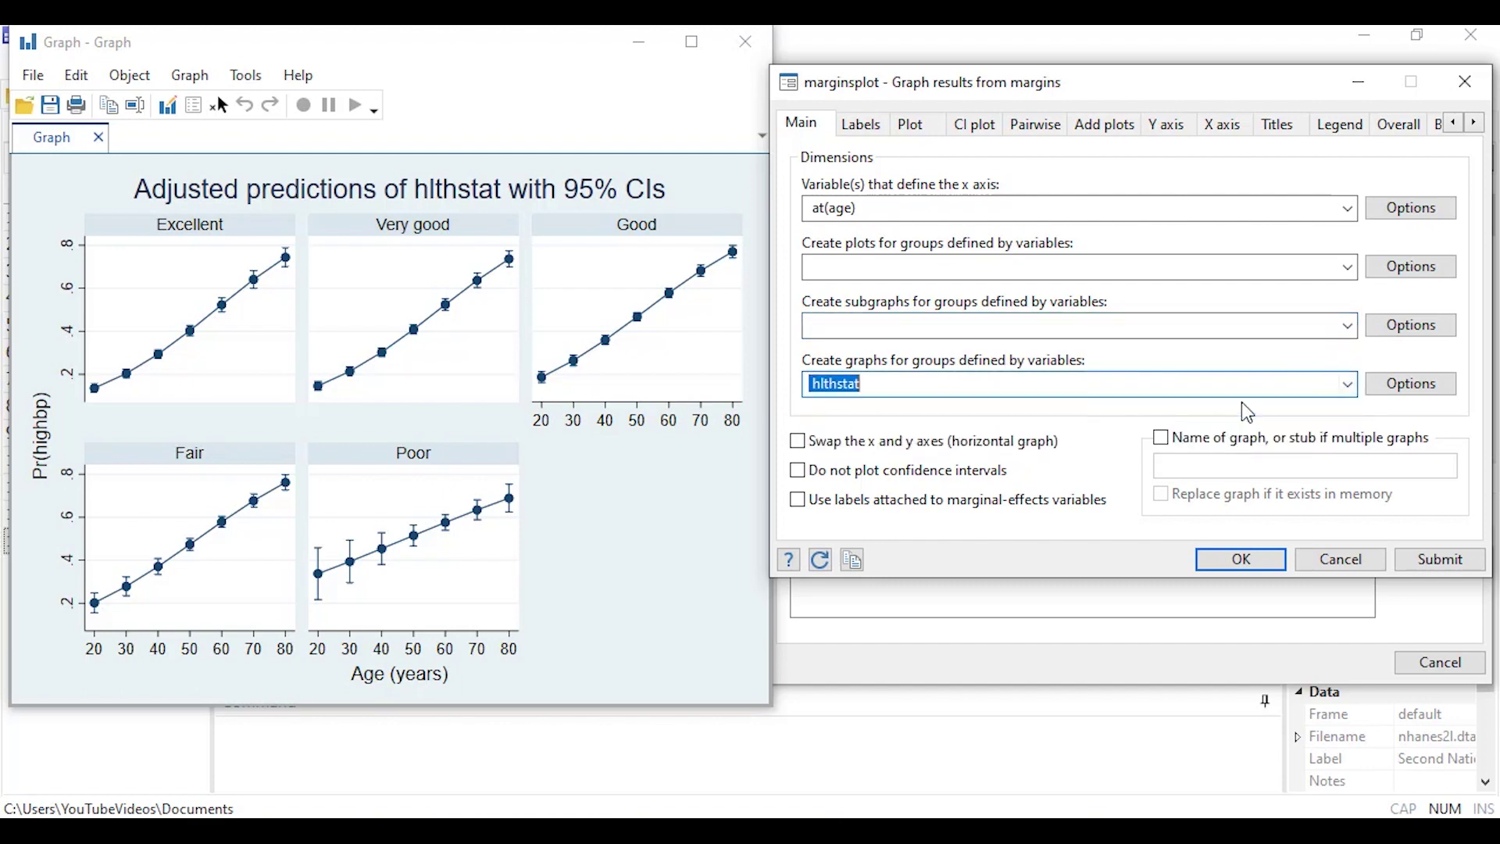
{"action": "left_click", "coordinate": [1428, 562]}
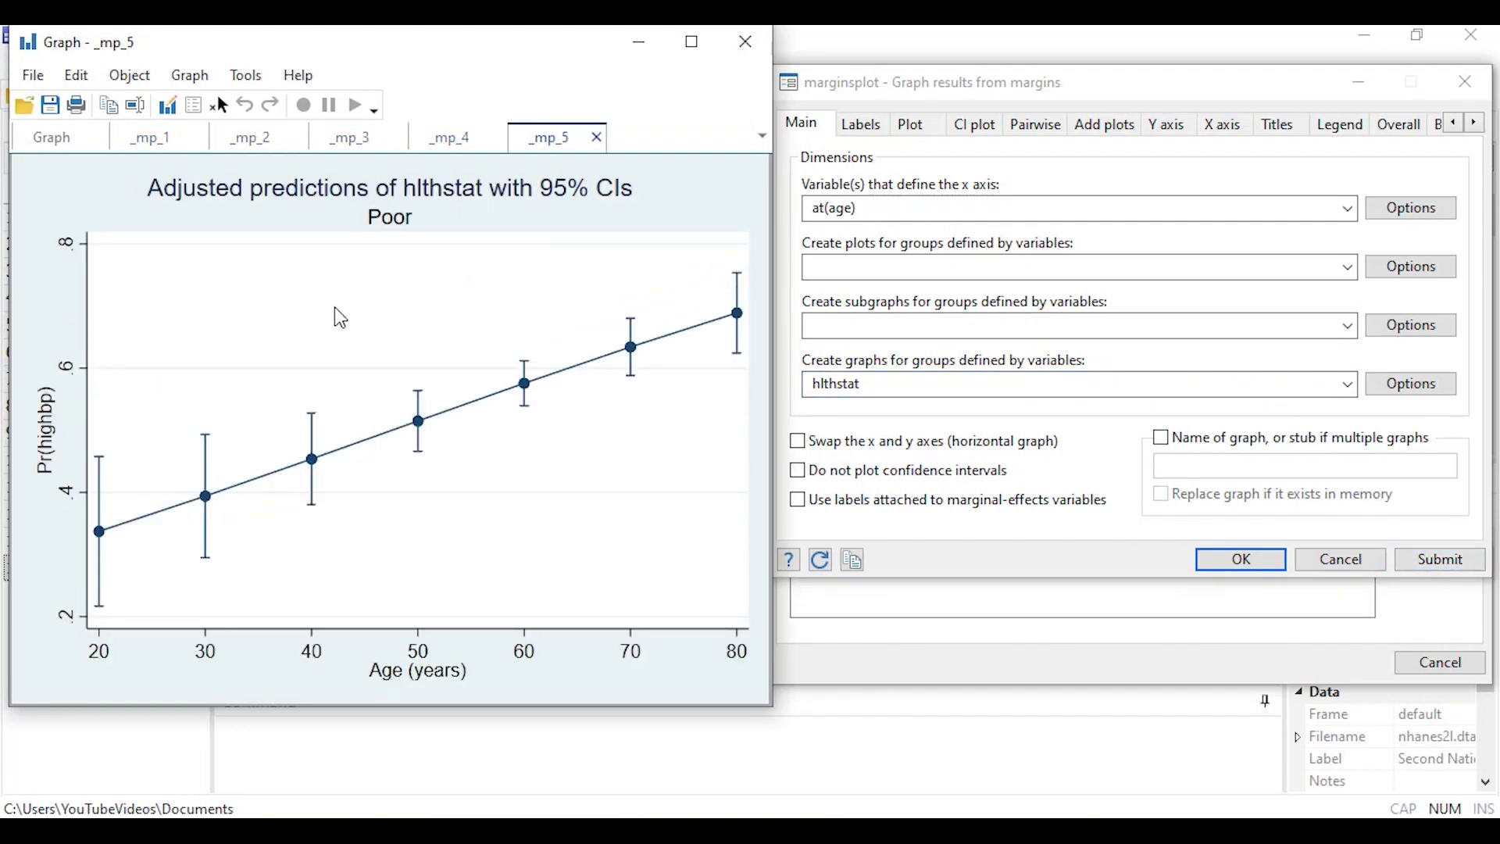
Review graphs _mp_1 through _mp_5, then close the graph window and marginsplot settings.
{"action": "left_click", "coordinate": [155, 146]}
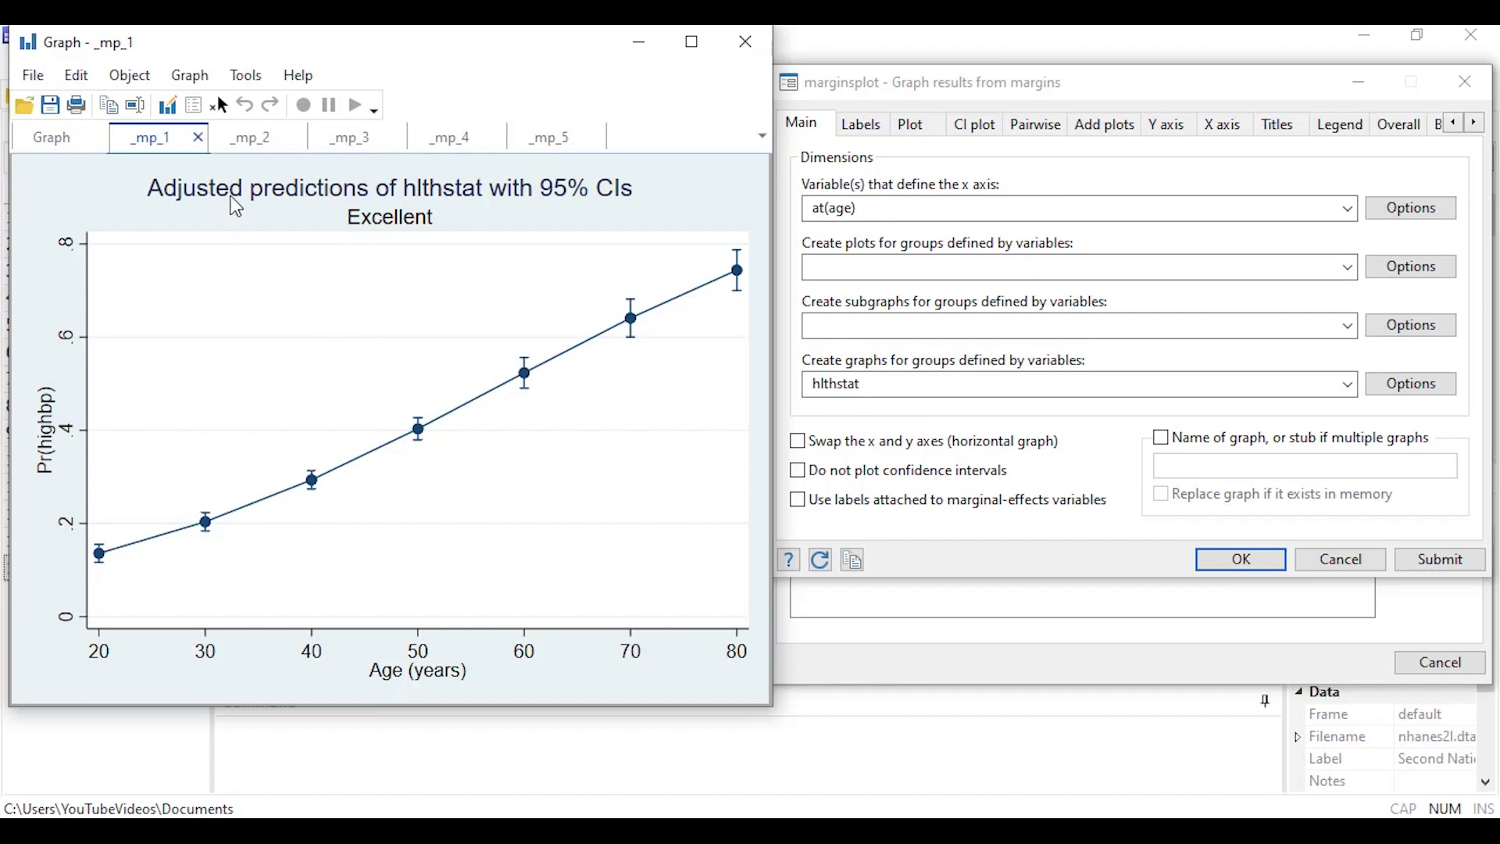
{"action": "left_click", "coordinate": [264, 148]}
{"action": "left_click", "coordinate": [354, 139]}
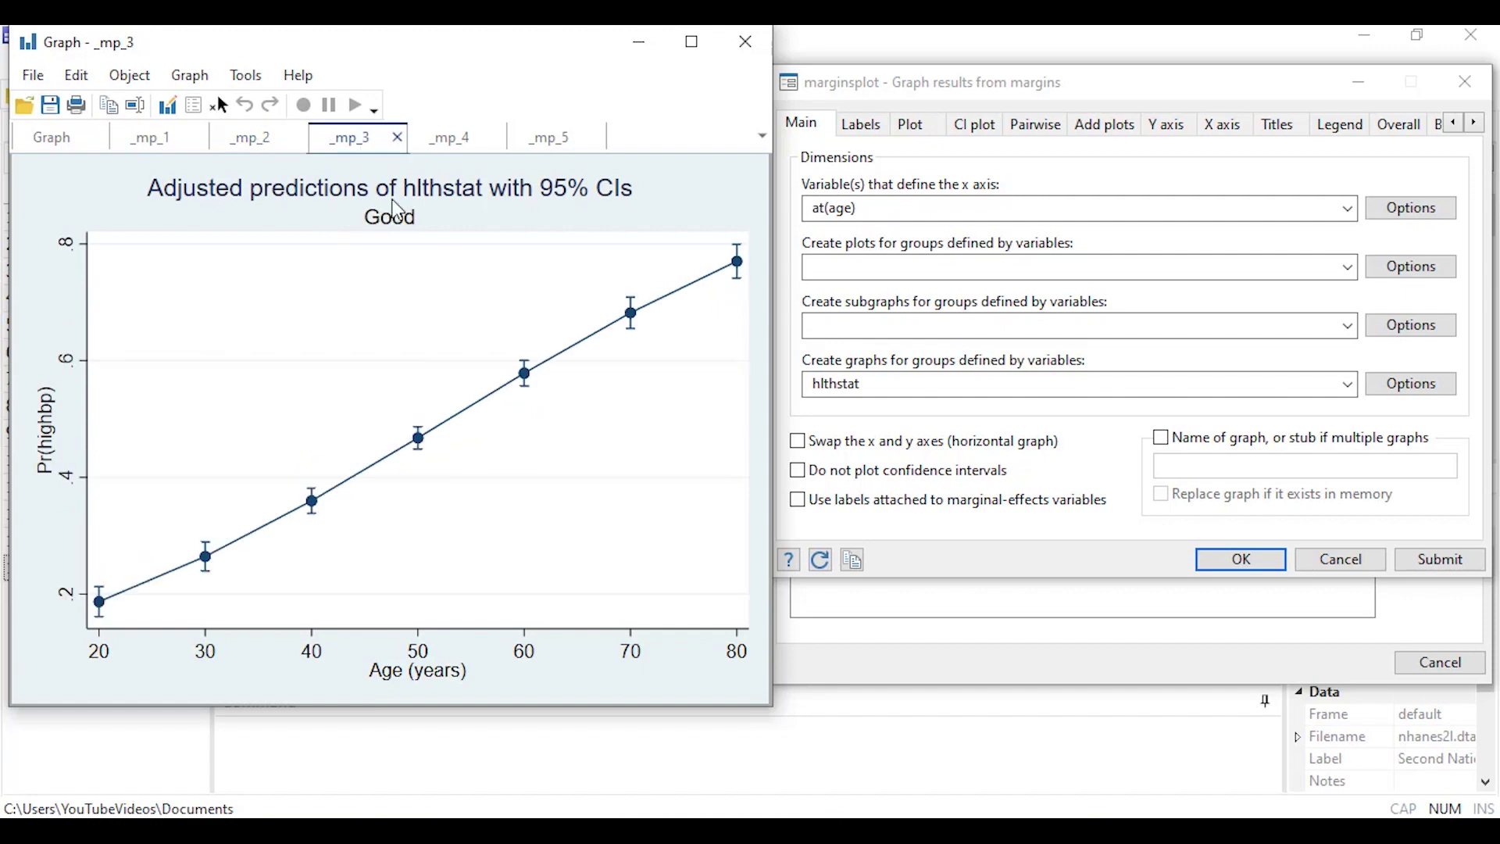
{"action": "left_click", "coordinate": [453, 141]}
{"action": "left_click", "coordinate": [551, 139]}
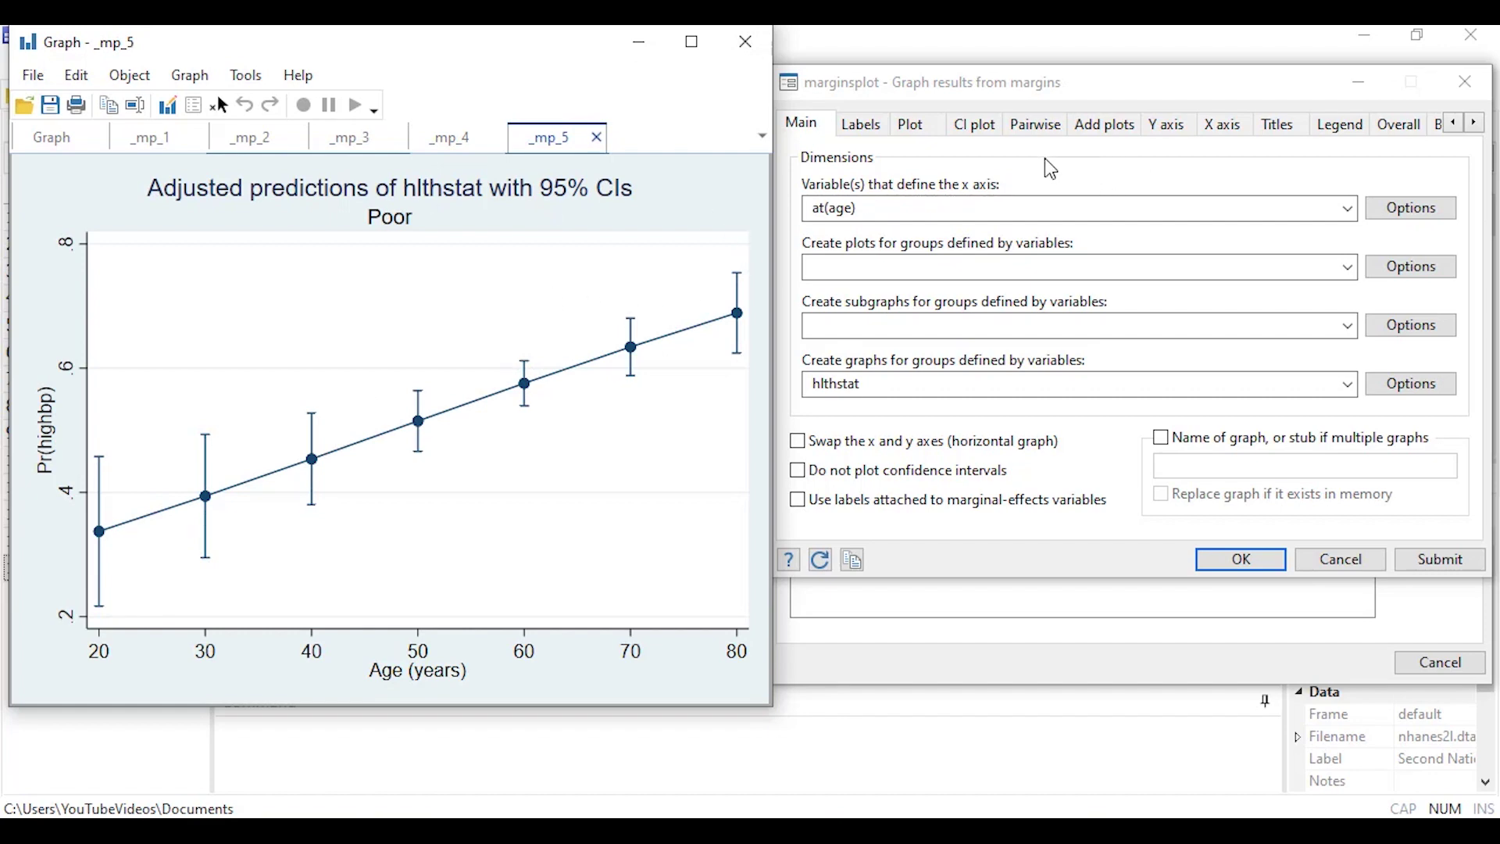
{"action": "left_click", "coordinate": [744, 56]}
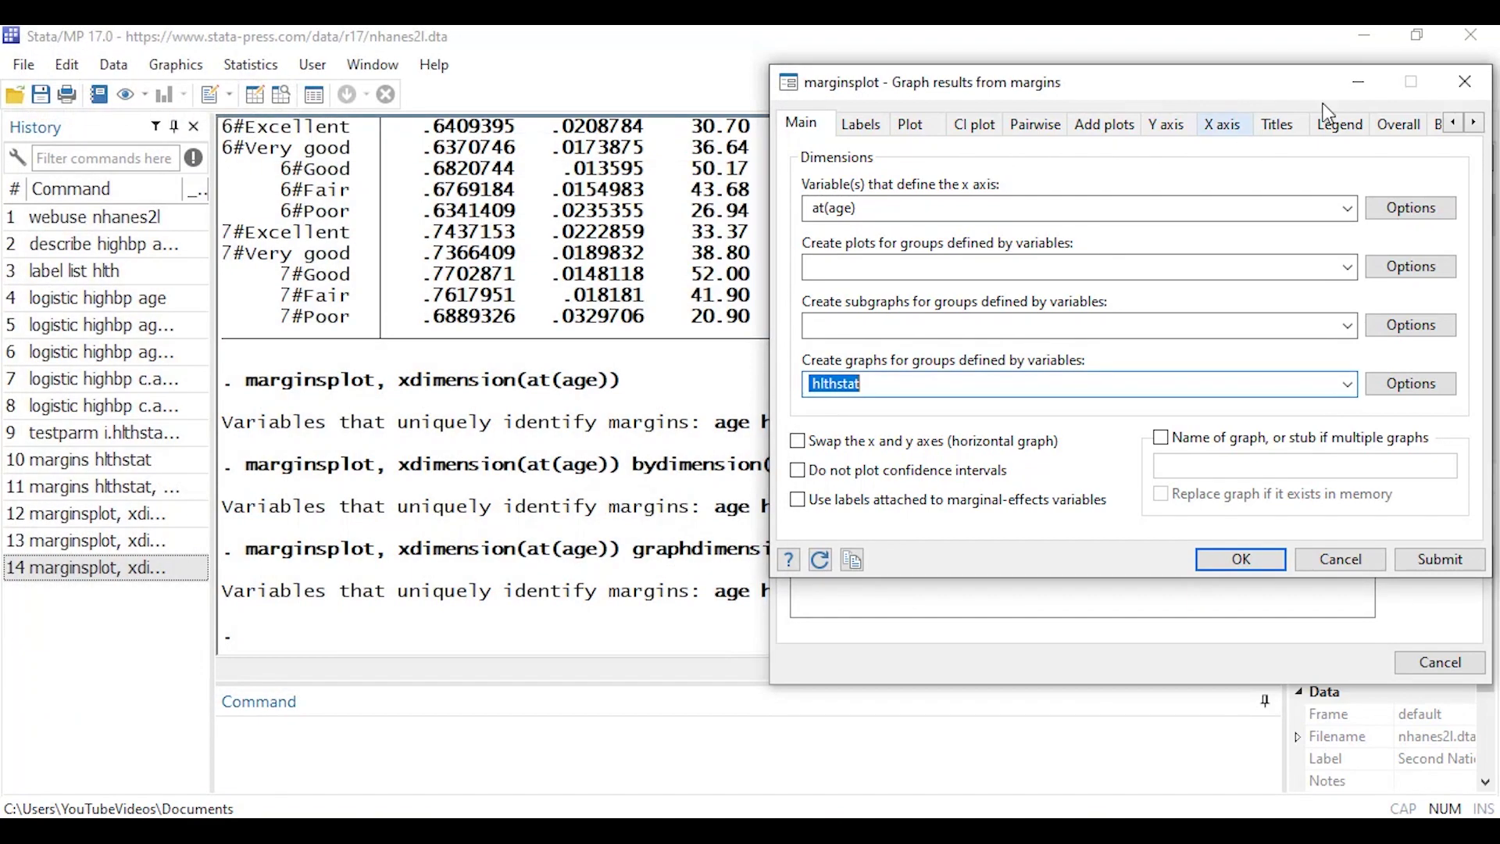
{"action": "left_click", "coordinate": [1467, 84]}
Close the selector and send all 14 history commands to the Do-file Editor.
{"action": "left_click", "coordinate": [1465, 82]}
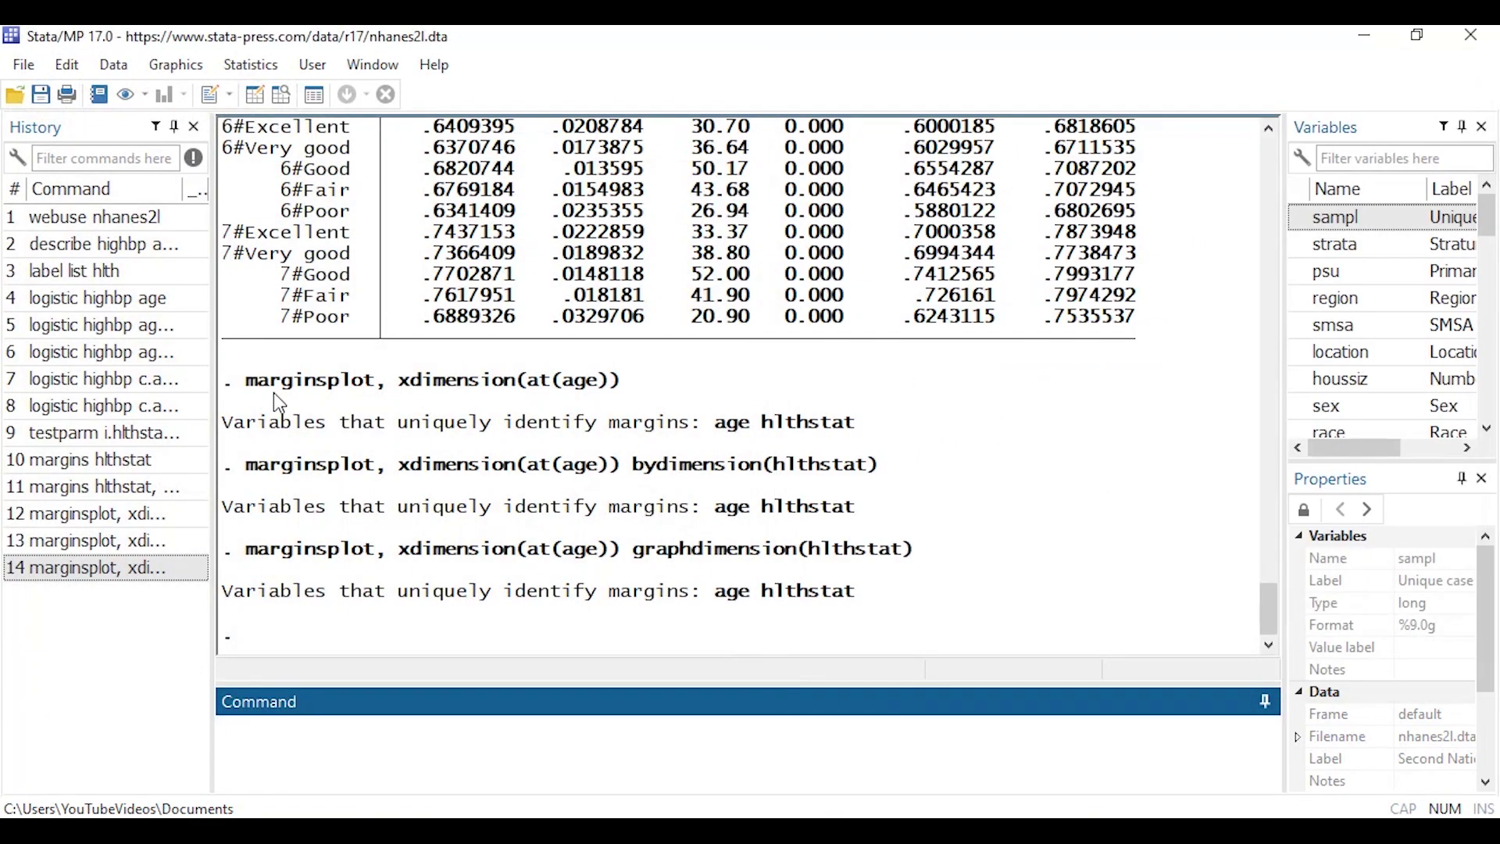
{"action": "right_click", "coordinate": [59, 280]}
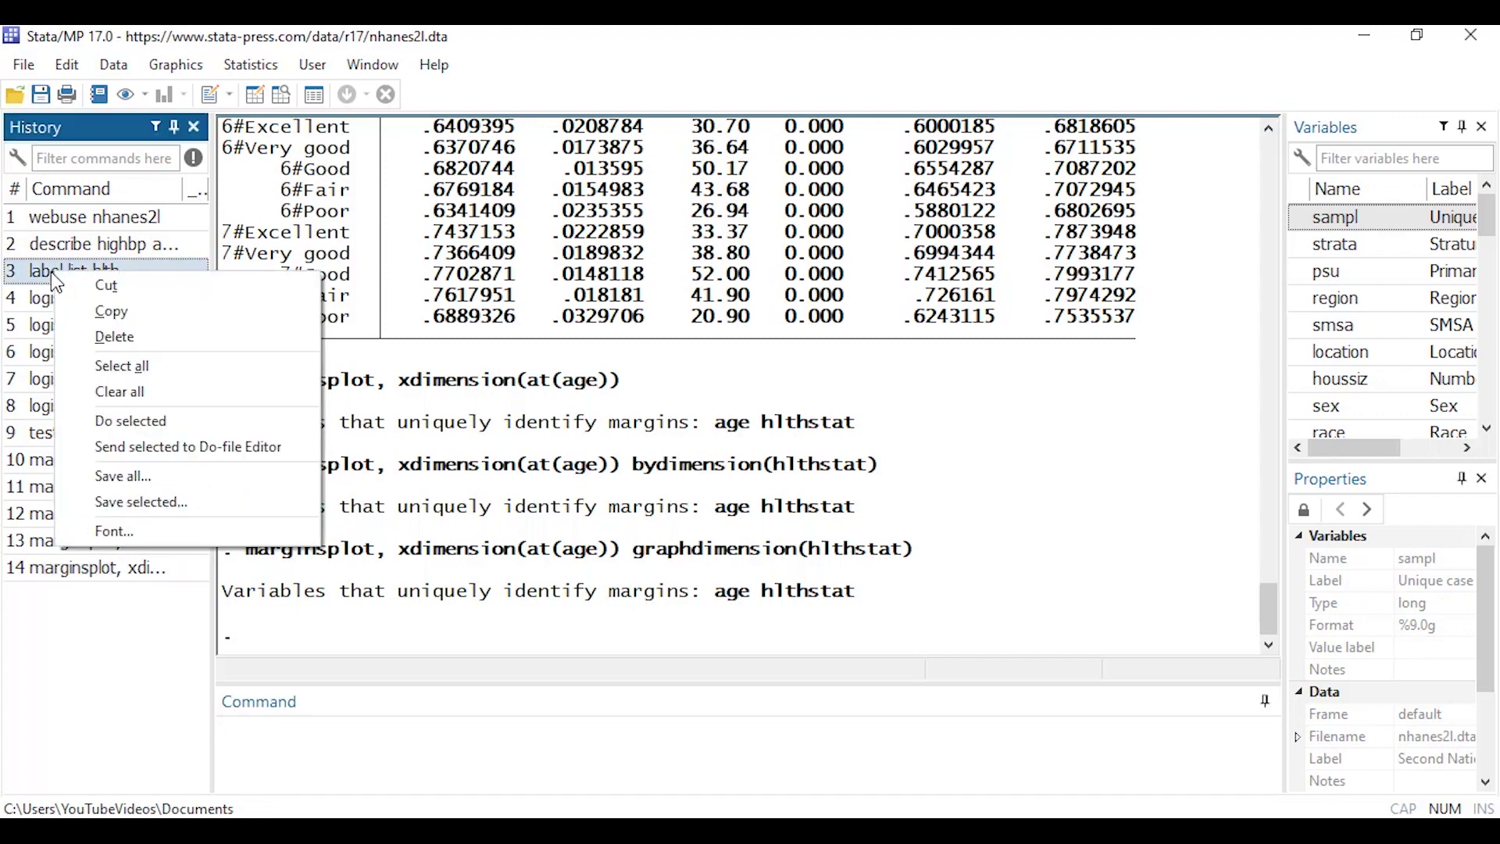
{"action": "left_click", "coordinate": [81, 379]}
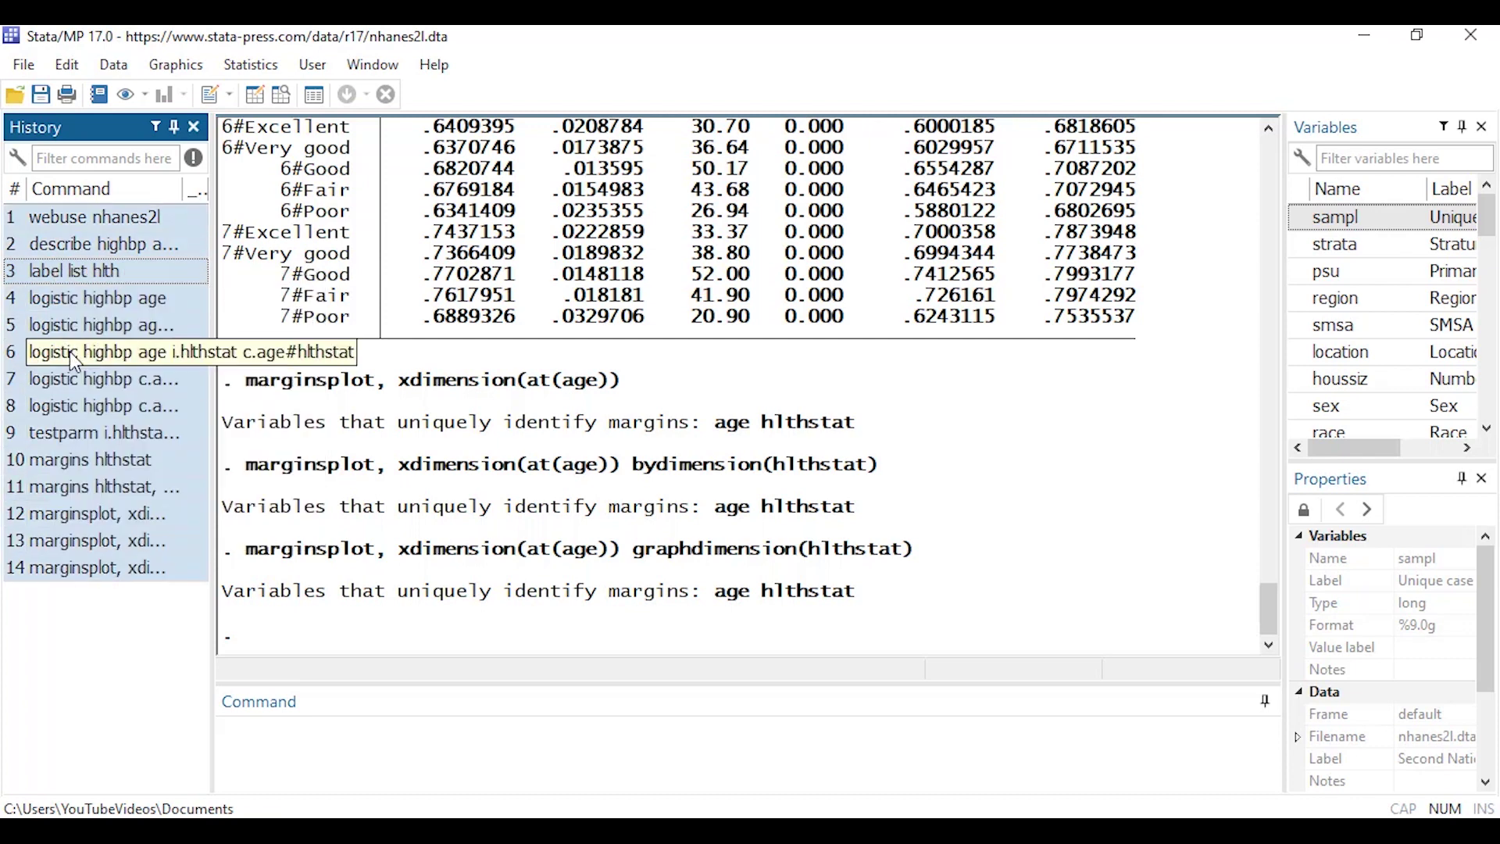
{"action": "right_click", "coordinate": [70, 356]}
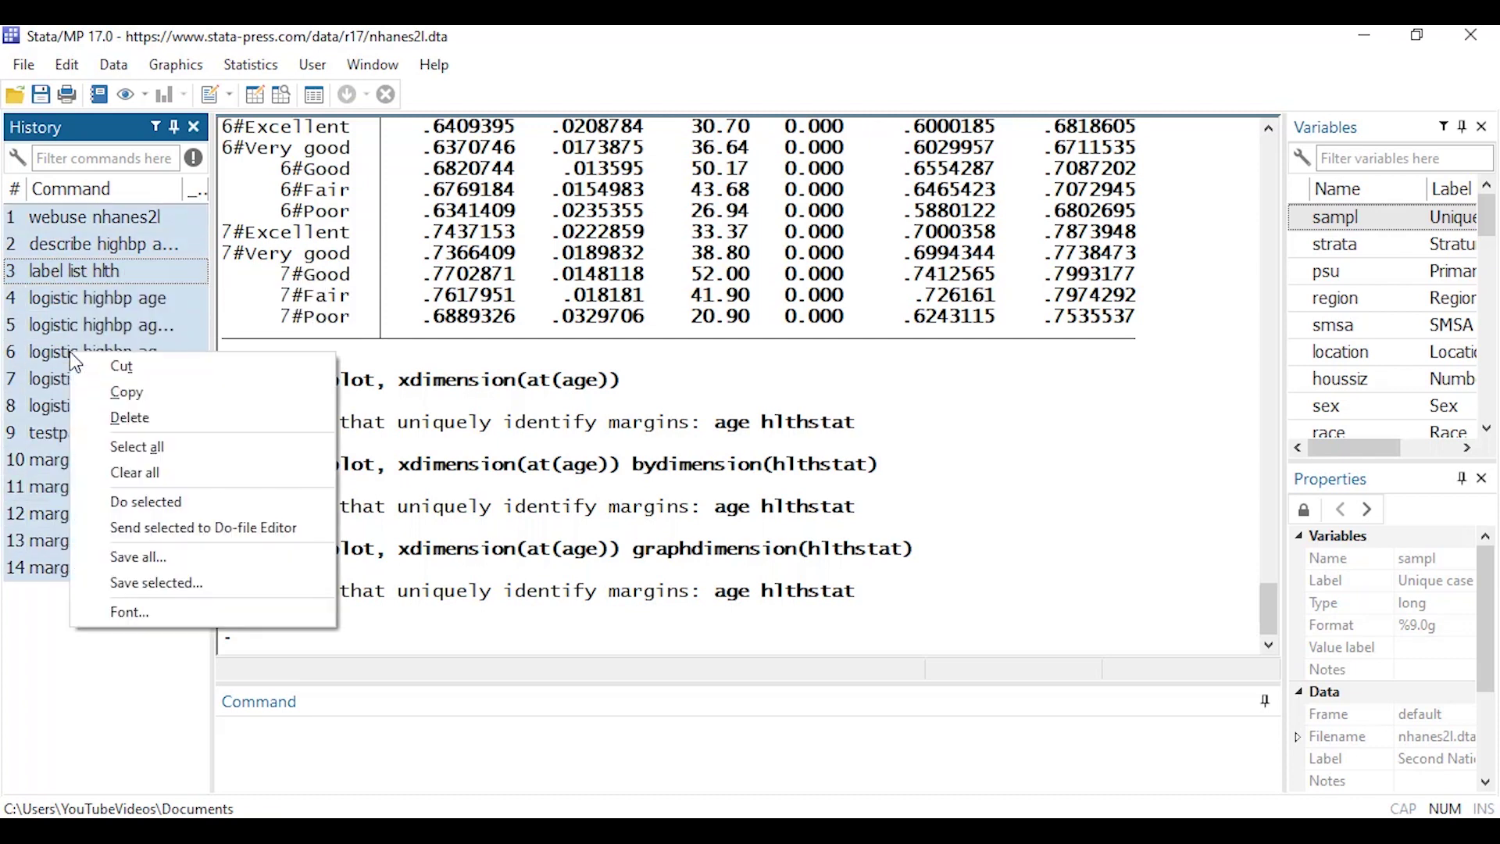
{"action": "left_click", "coordinate": [99, 529]}
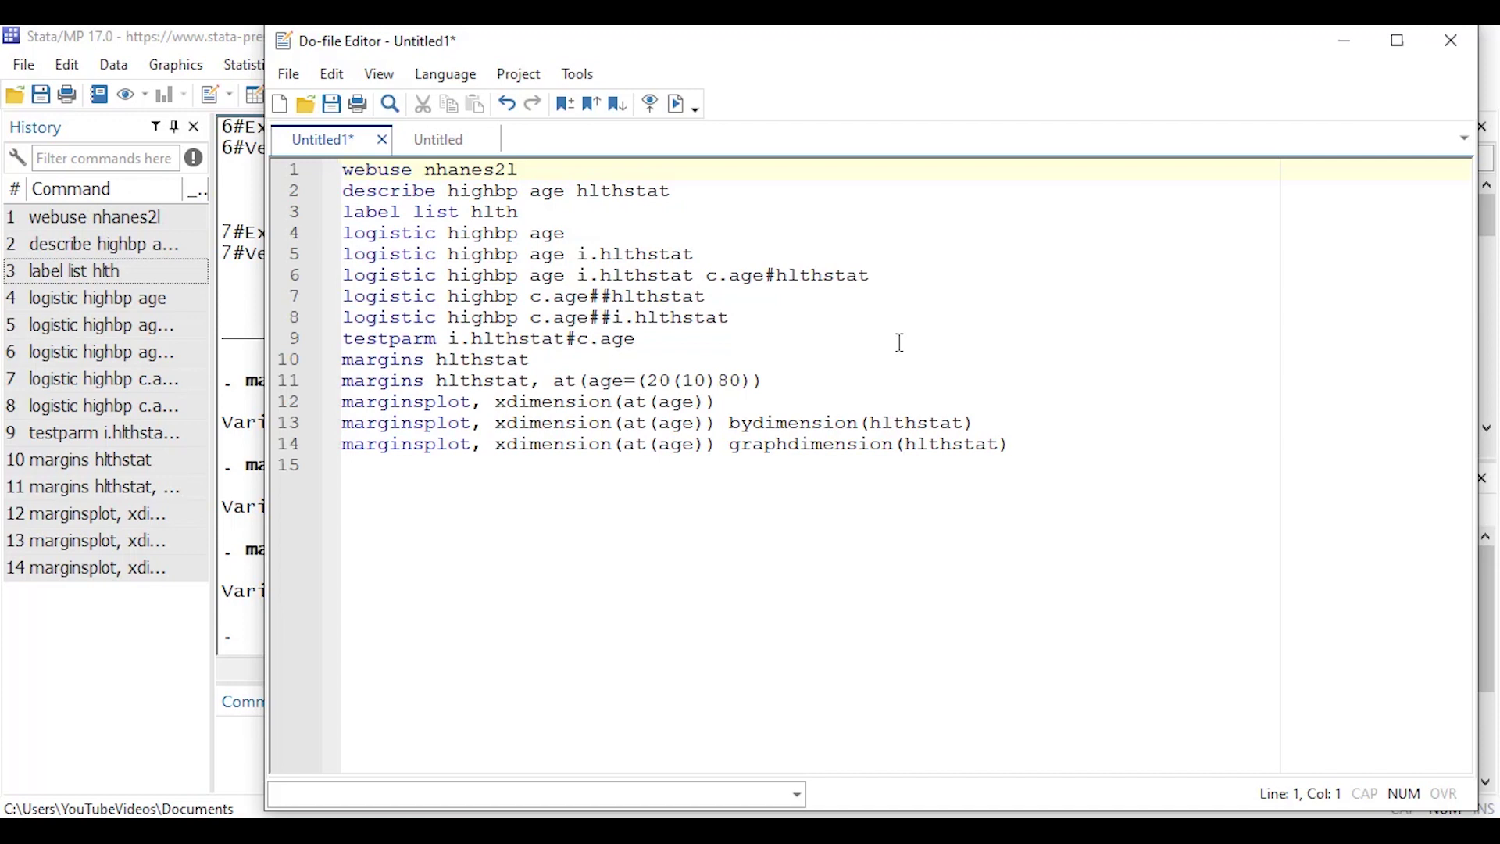
{"action": "left_click_drag", "start_coordinate": [500, 412], "coordinate": [716, 408]}
{"action": "left_click_drag", "start_coordinate": [500, 428], "coordinate": [995, 421]}
{"action": "left_click", "coordinate": [1037, 441]}
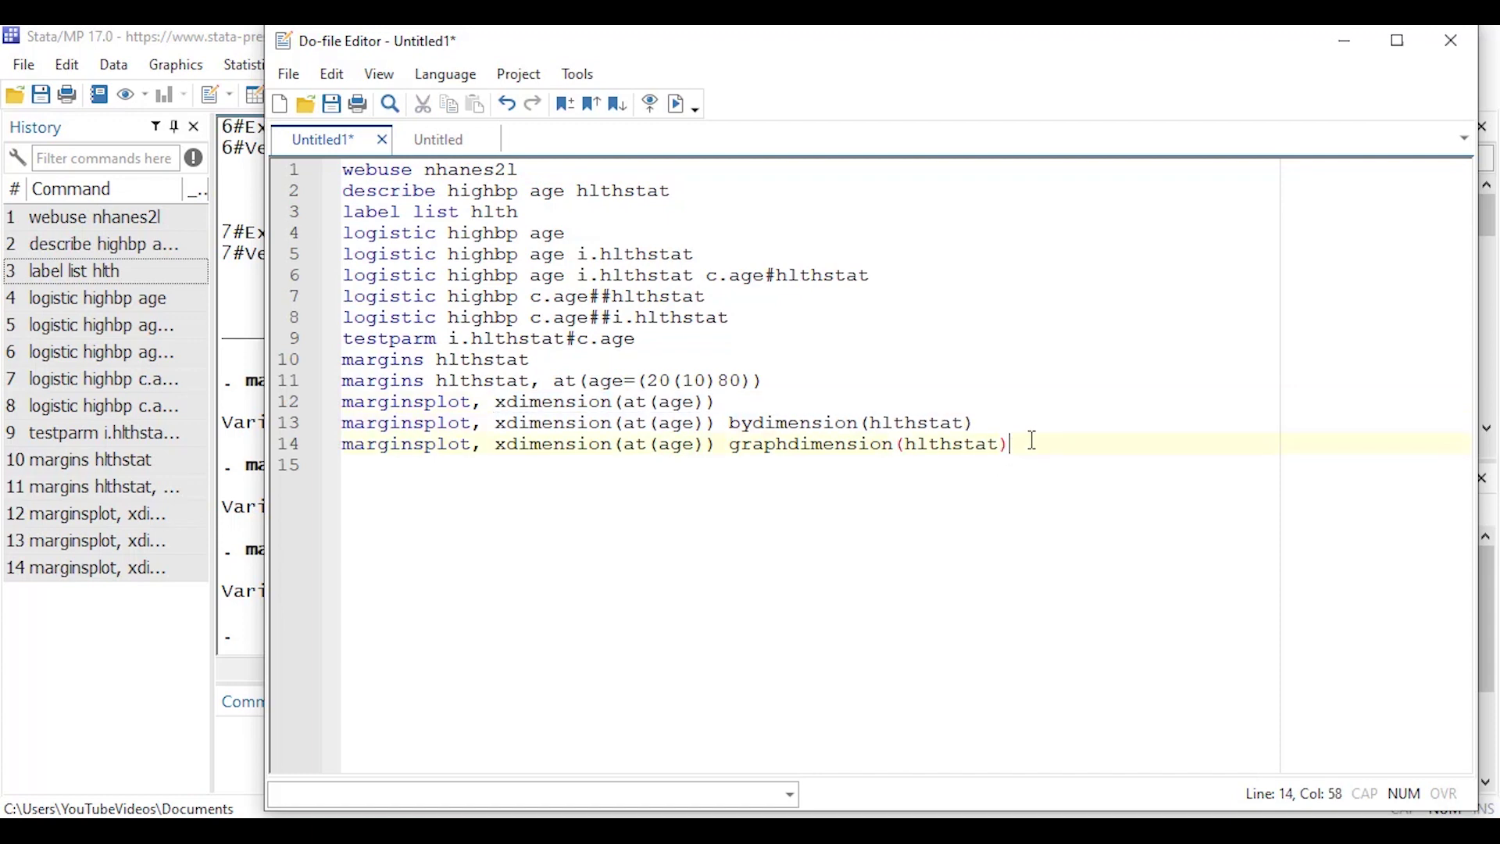